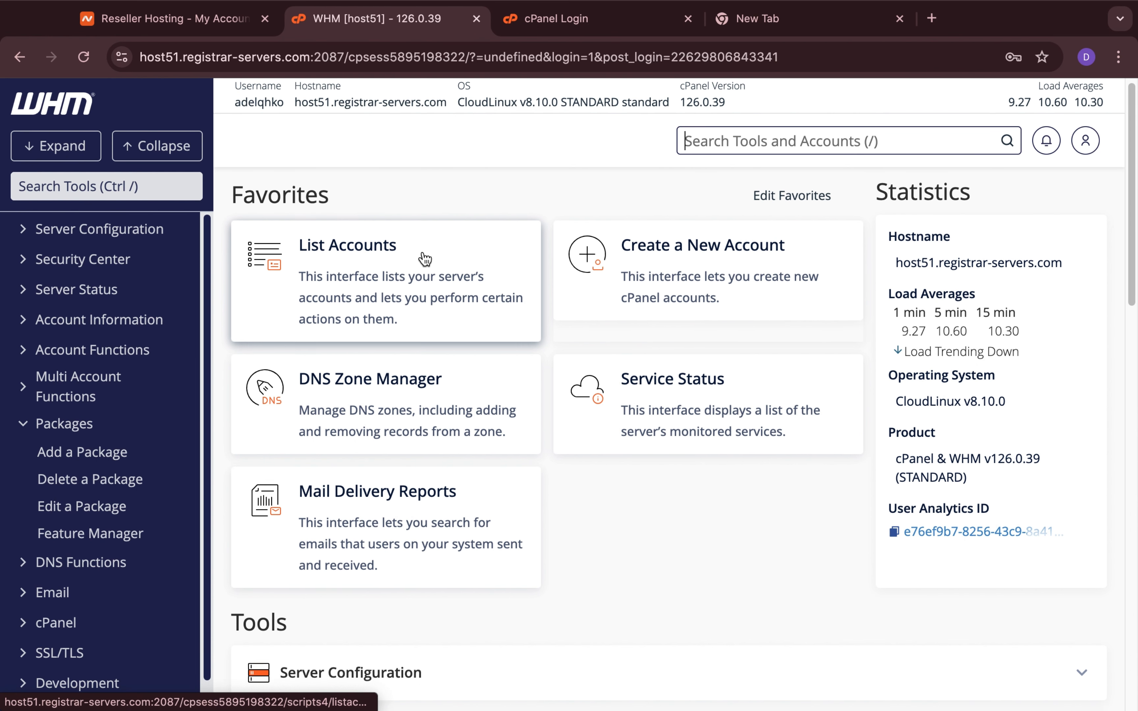
# Step: Look through the favorites and tool categories on the WHM home page
pyautogui.scroll(-15, 488, 311)
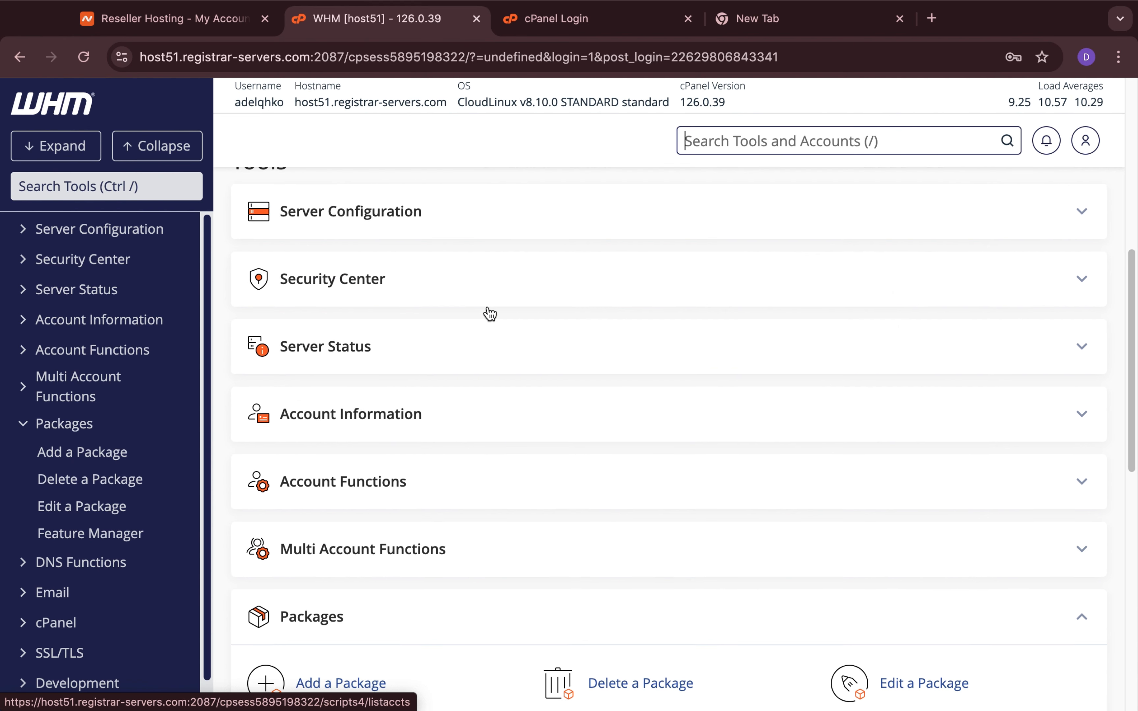
pyautogui.scroll(-6, 489, 314)
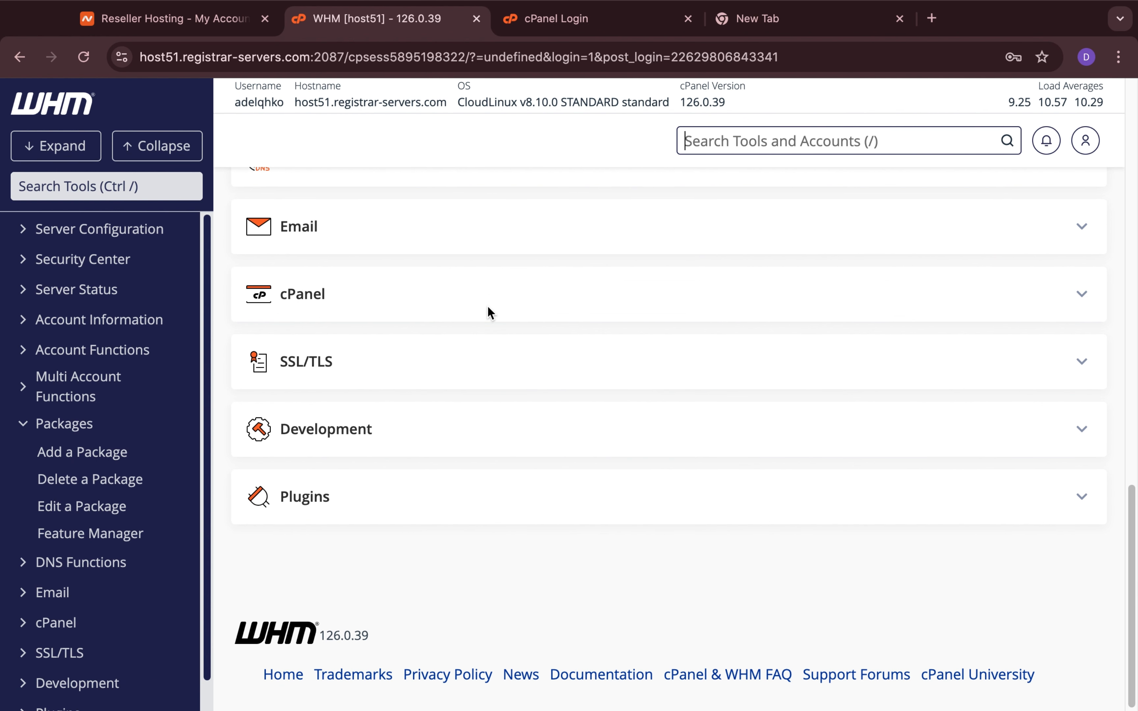
pyautogui.scroll(9, 490, 314)
pyautogui.scroll(12, 490, 313)
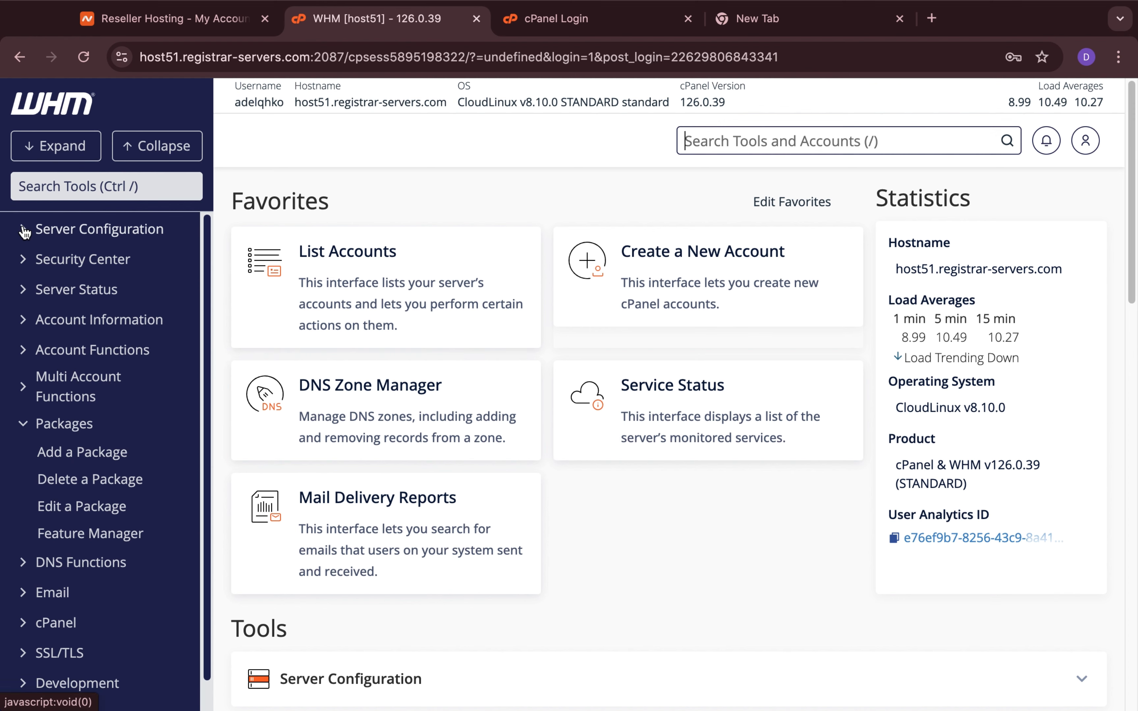
# Step: Expand the Server Configuration and Security Center groups in the WHM navigation and collapse the Packages group
pyautogui.click(26, 231)
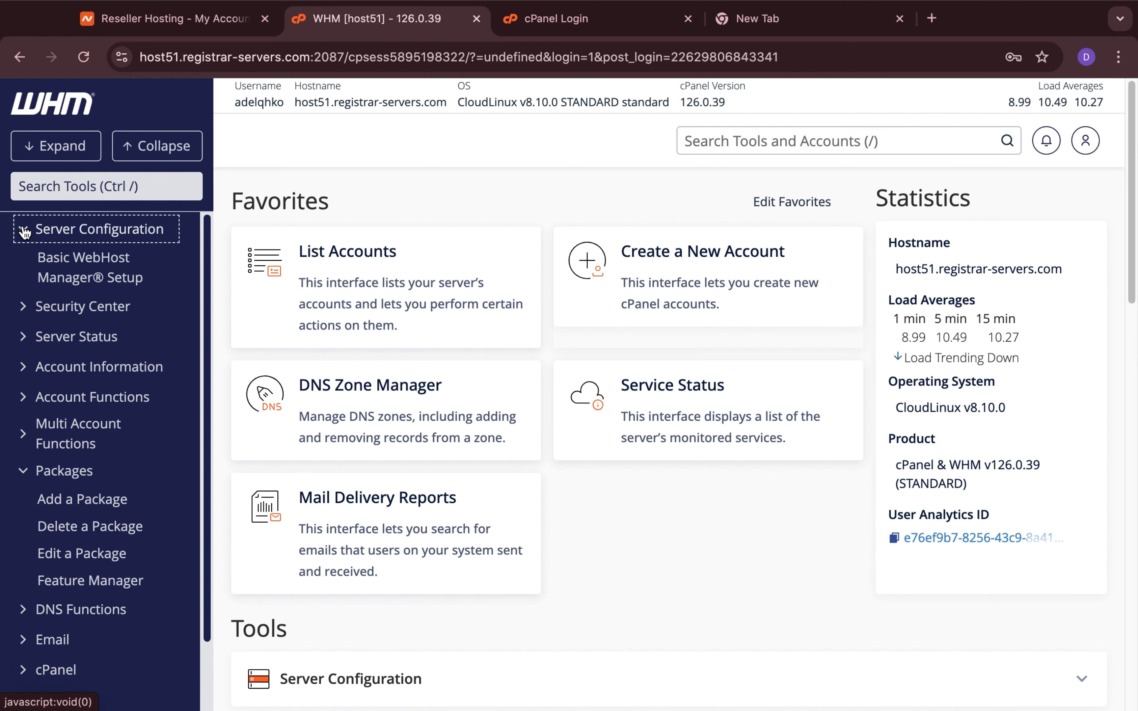
pyautogui.click(28, 308)
pyautogui.scroll(-5, 34, 283)
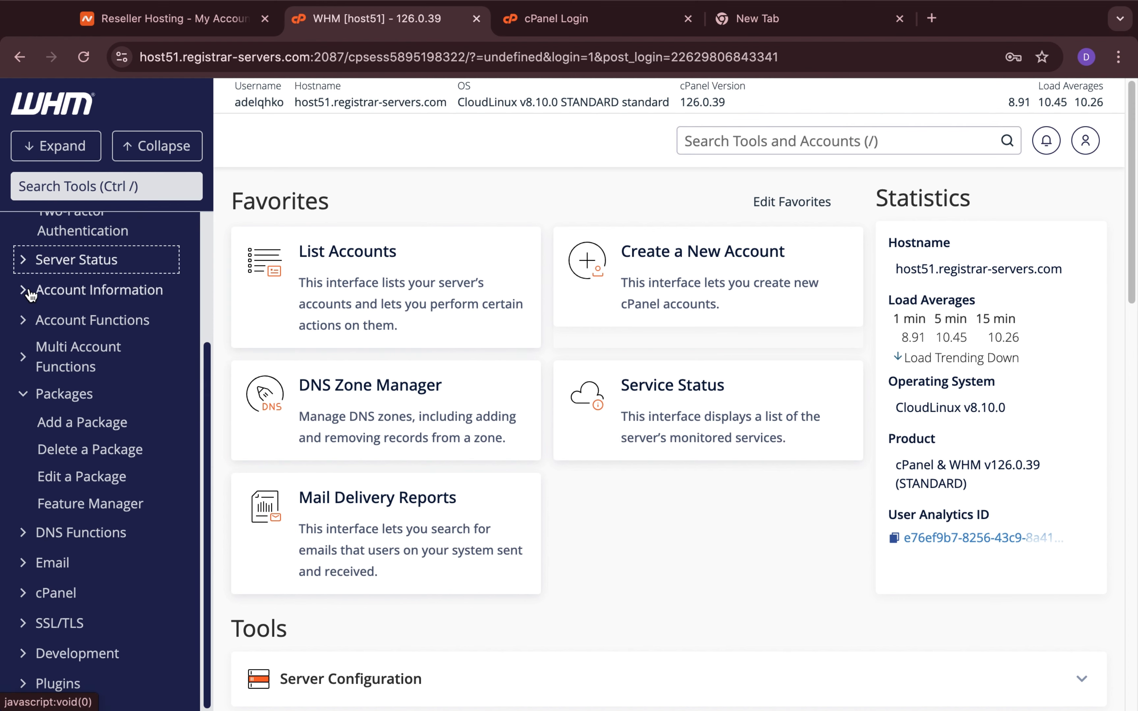
pyautogui.scroll(-5, 33, 363)
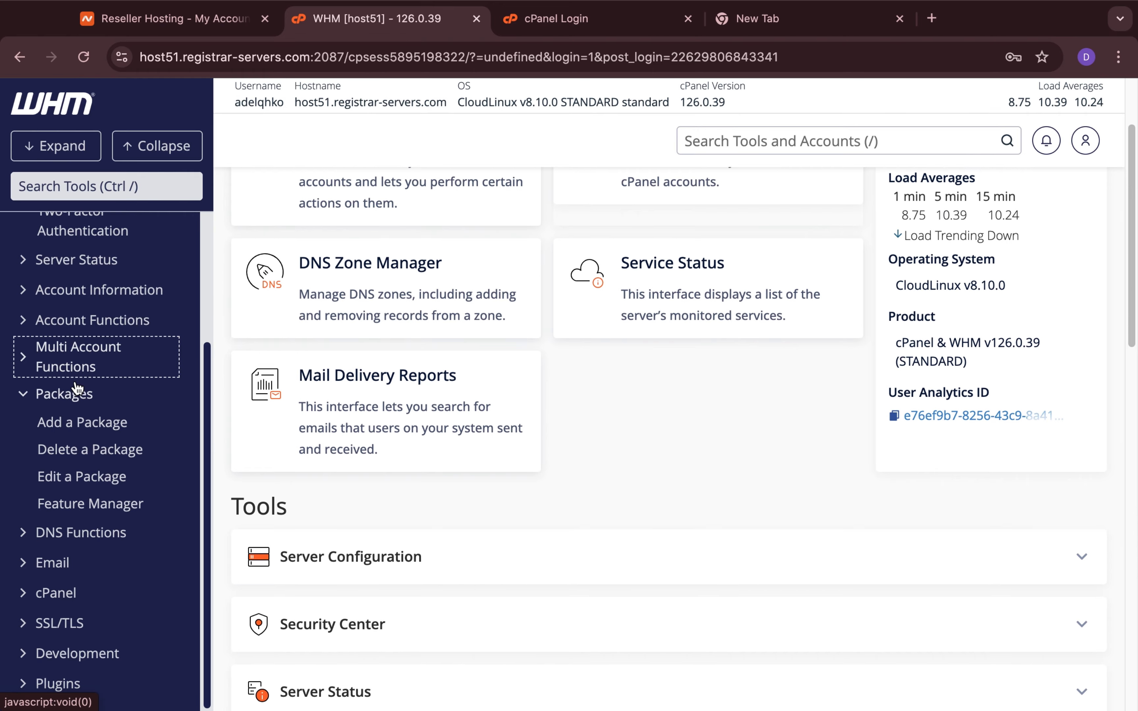
pyautogui.click(21, 397)
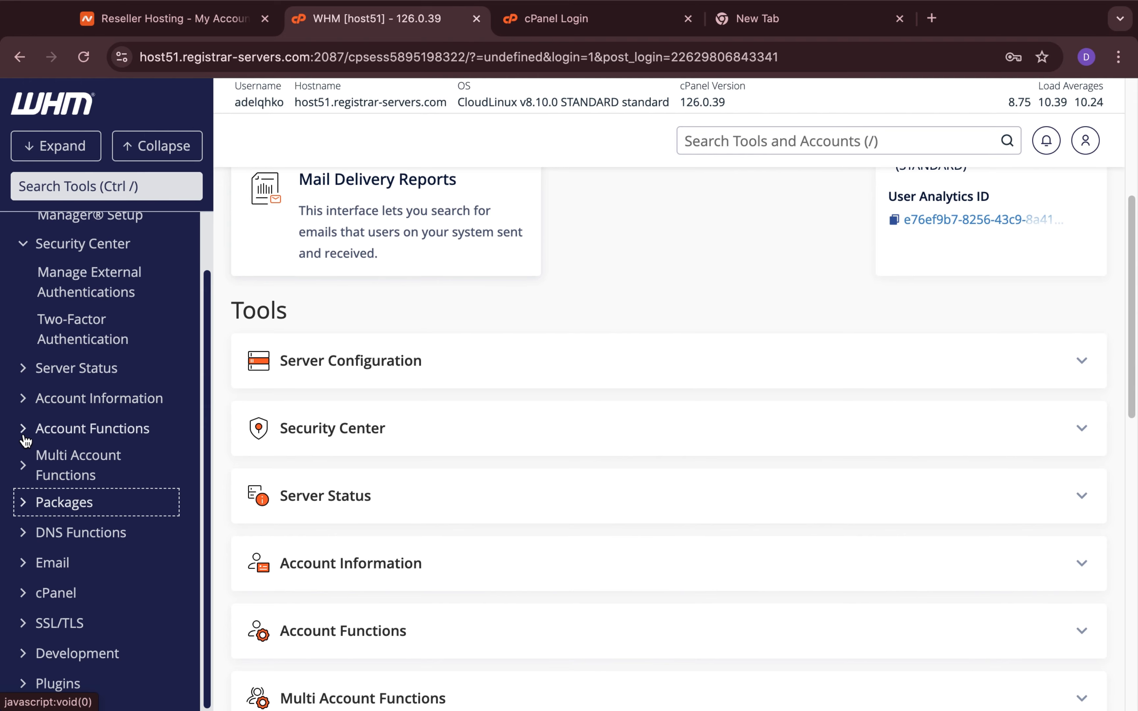
pyautogui.scroll(15, 33, 470)
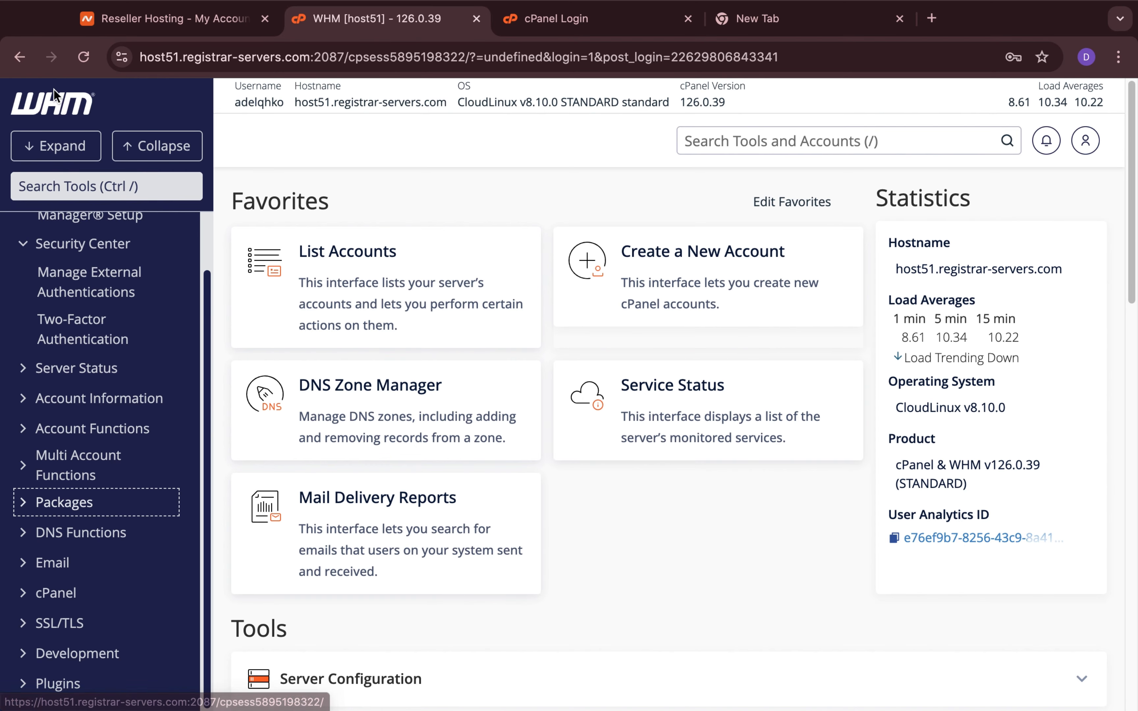
pyautogui.scroll(2, 70, 314)
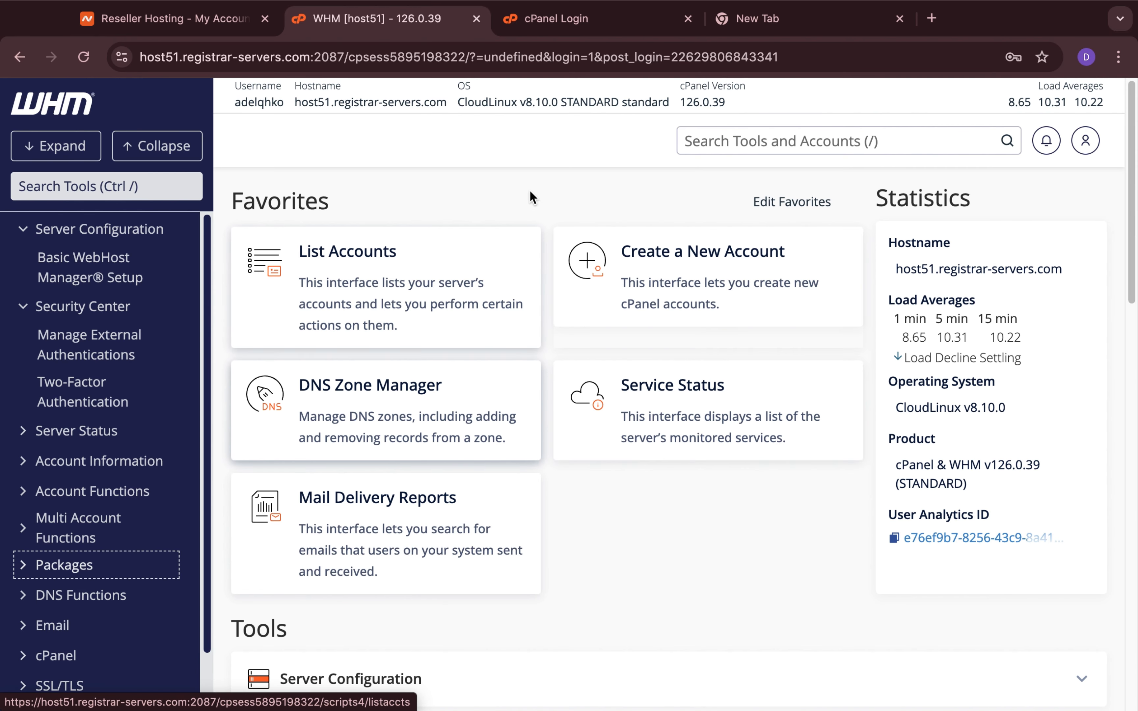
# Step: Switch to cPanel, log in, and compare its Tools page with the WHM home page
pyautogui.click(565, 27)
pyautogui.click(545, 460)
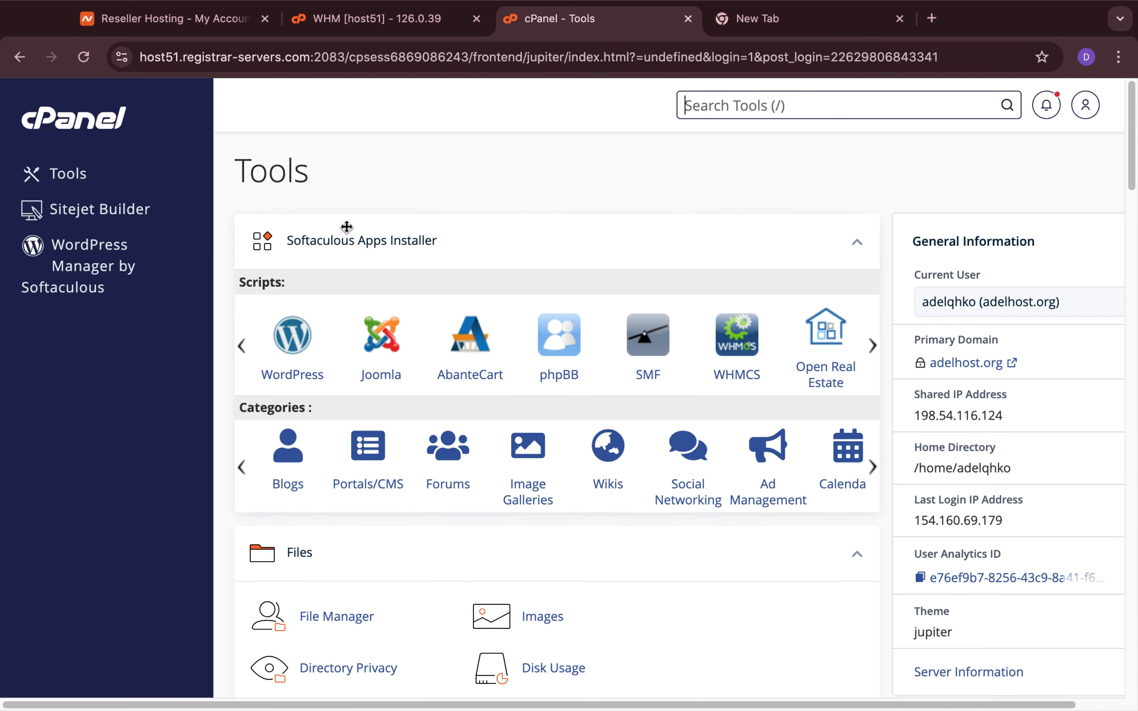
pyautogui.click(368, 21)
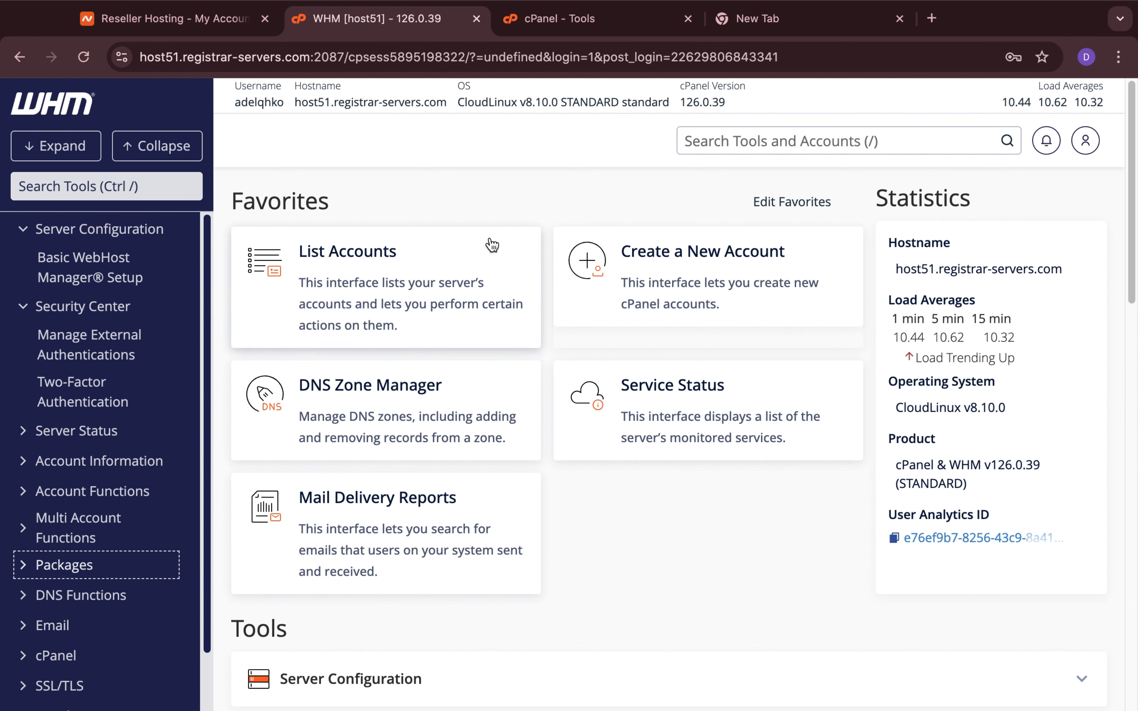
pyautogui.click(565, 21)
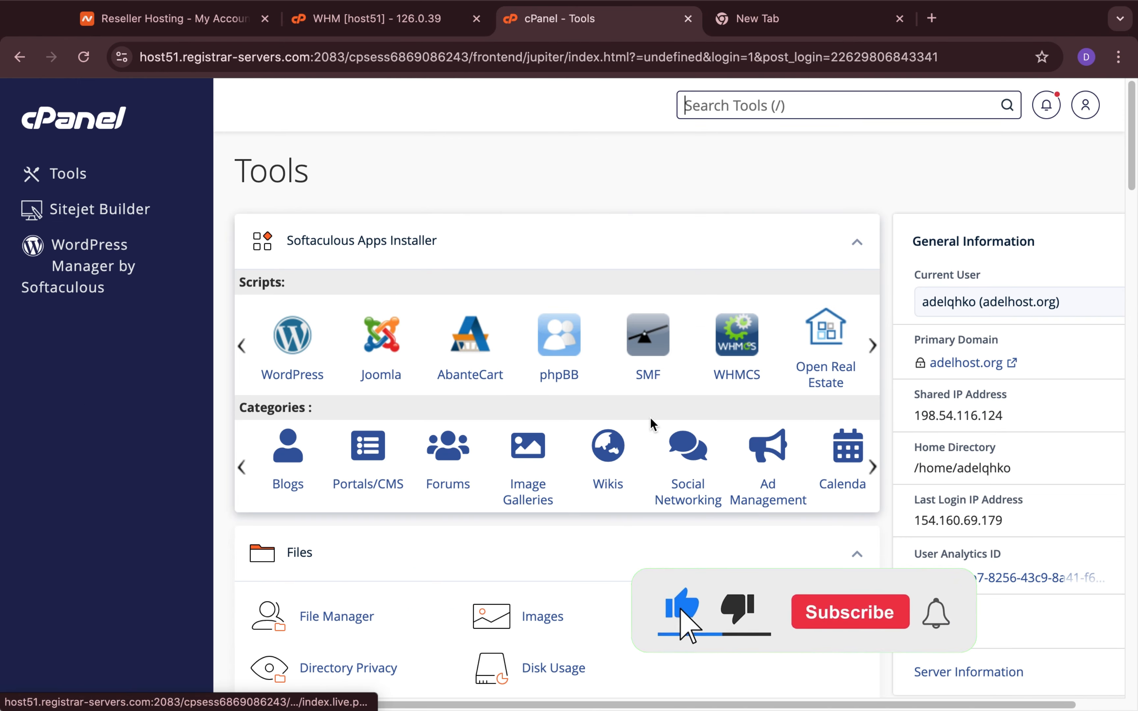
pyautogui.scroll(-5, 650, 424)
# Step: Return to WHM and review the domain, package and settings sections of the Create a New Account form
pyautogui.click(396, 21)
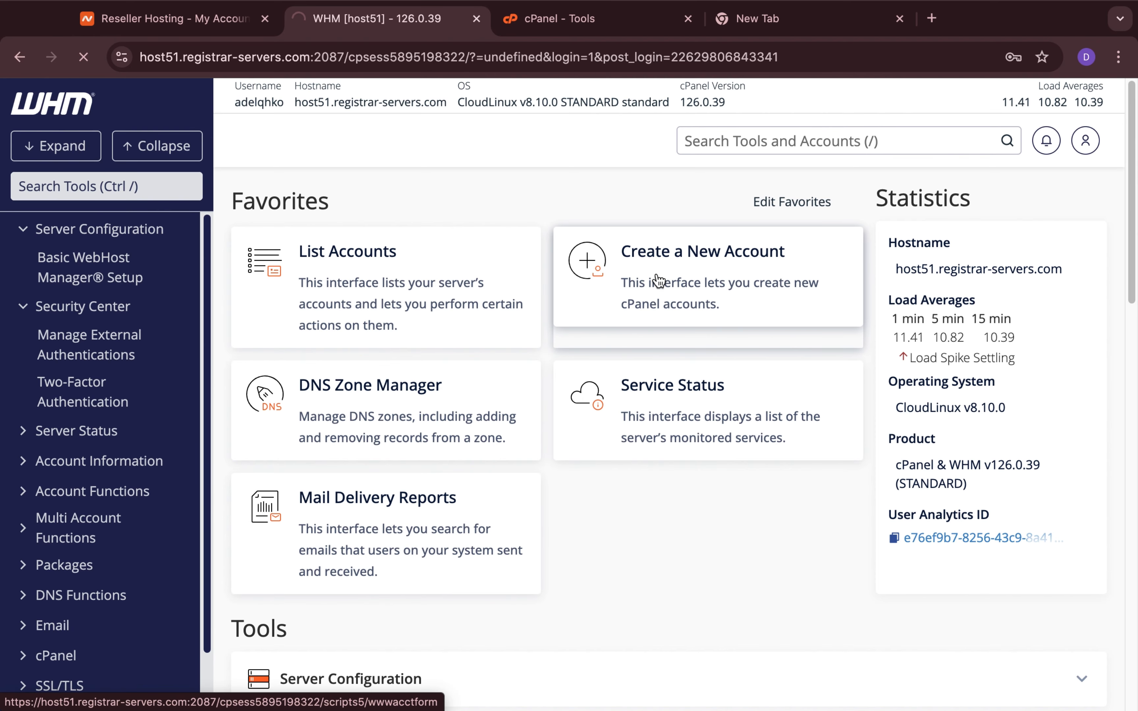
pyautogui.scroll(-5, 567, 410)
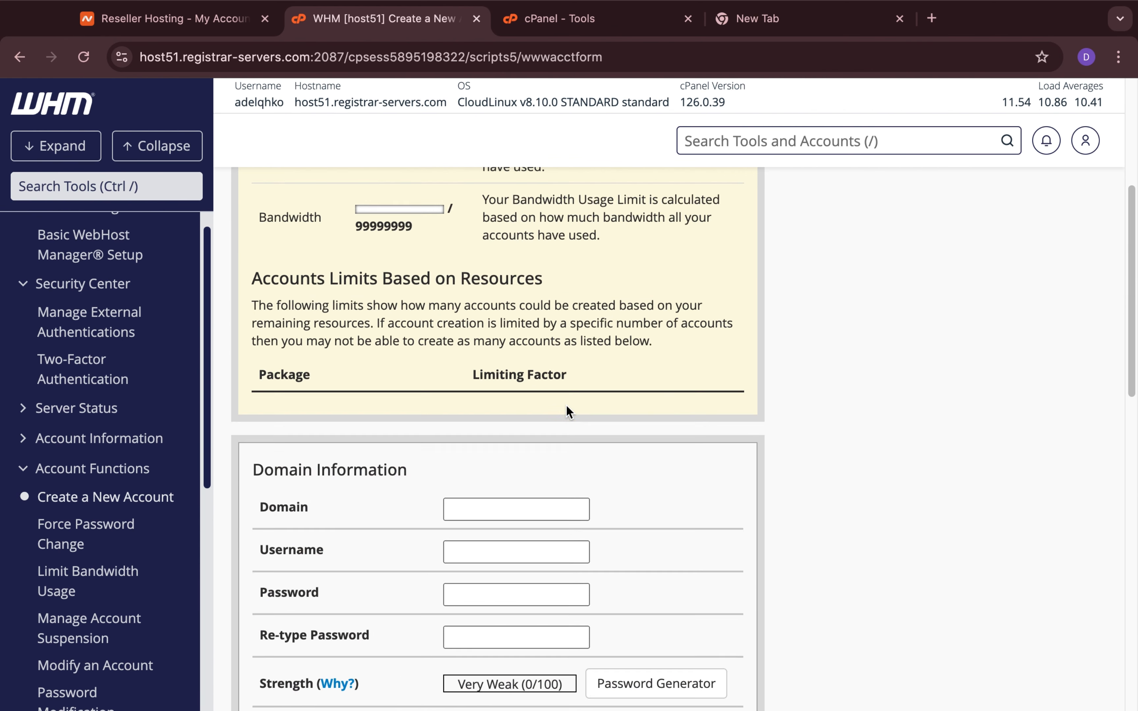
pyautogui.scroll(-10, 568, 408)
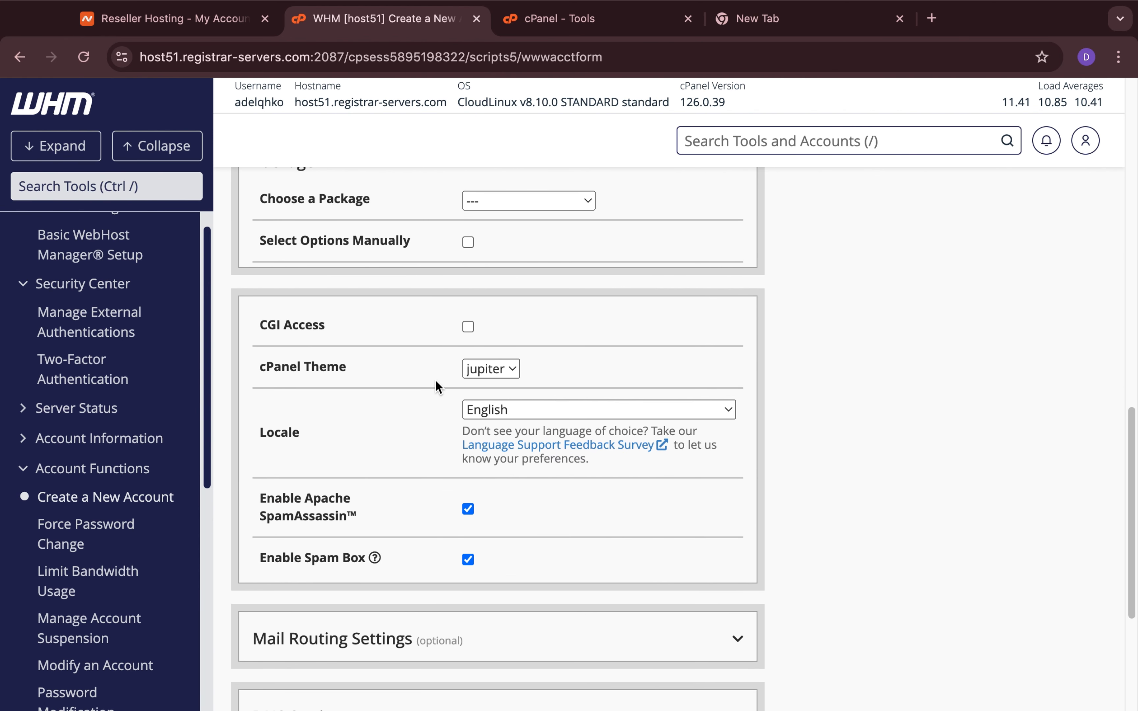
pyautogui.scroll(-5, 552, 379)
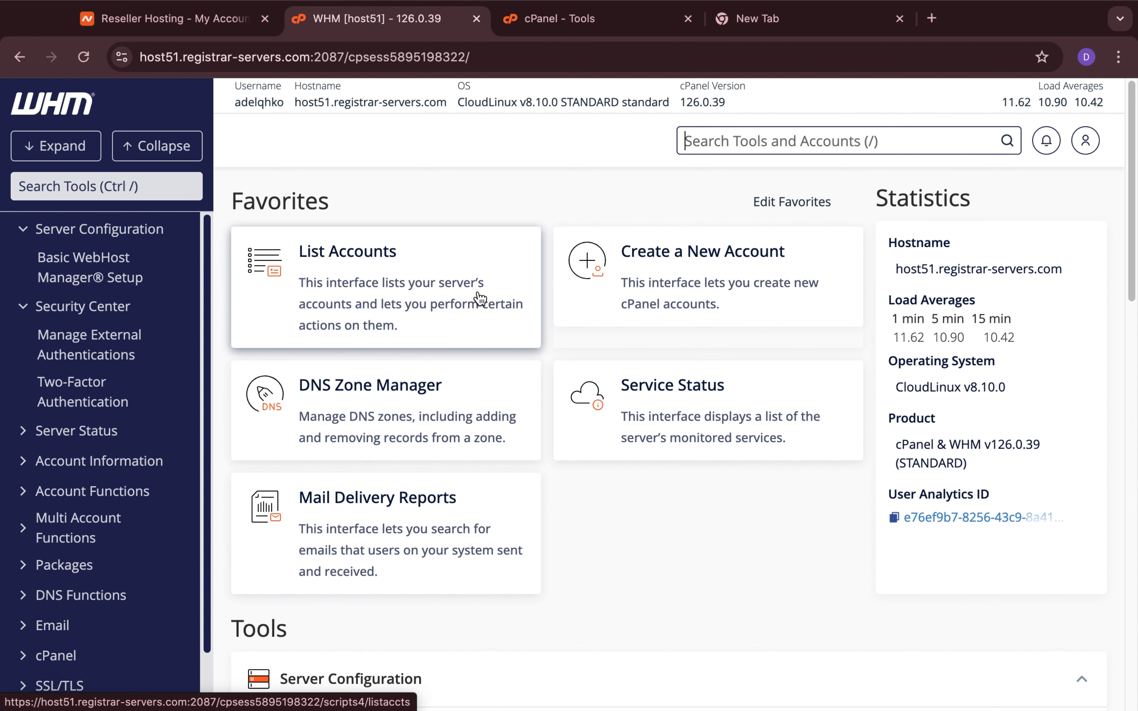
# Step: Open List Accounts from the WHM home page, check the account table, and open account creation from there
pyautogui.click(449, 296)
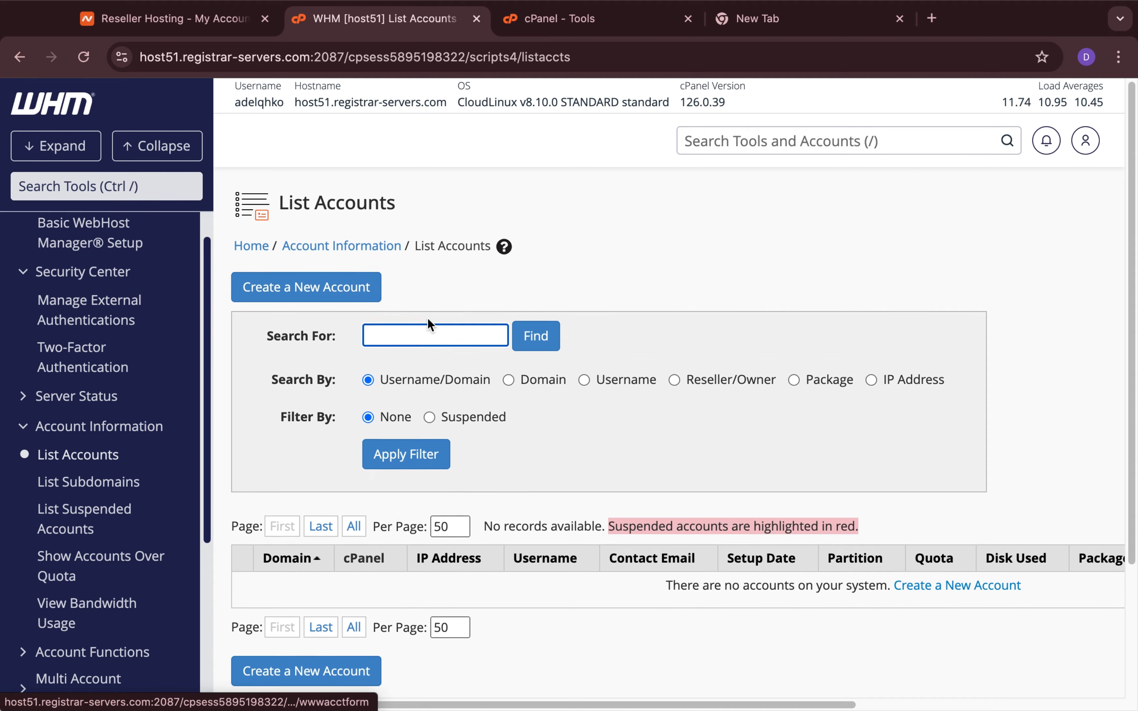
pyautogui.scroll(-4, 428, 319)
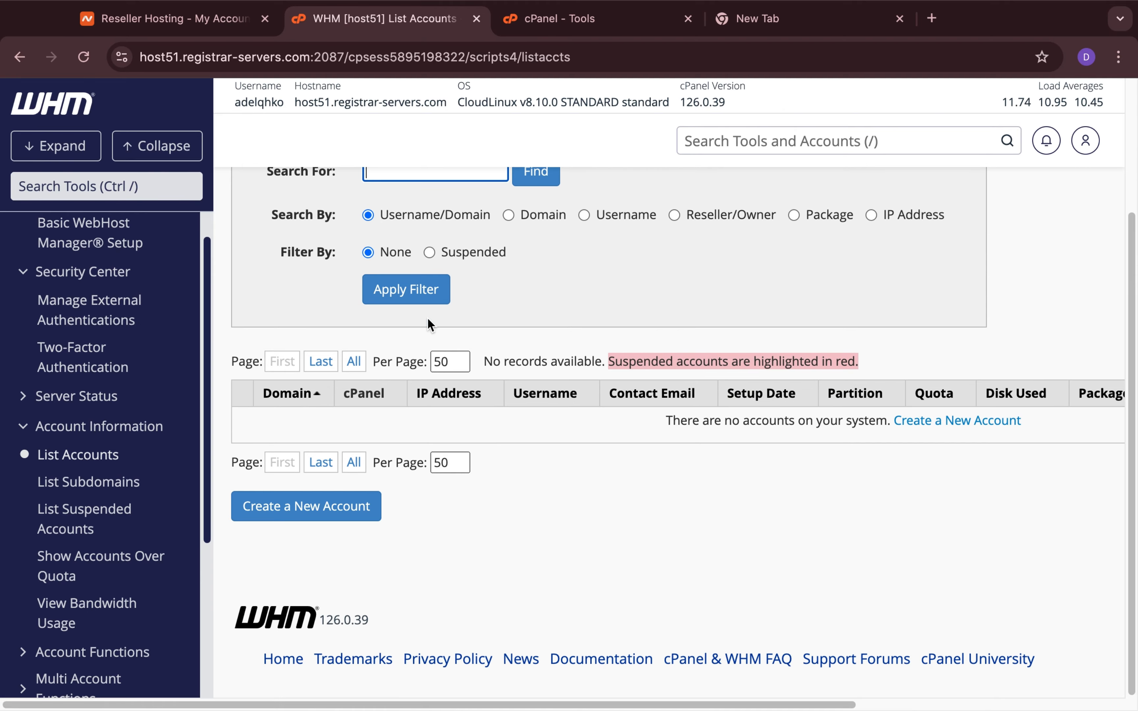
pyautogui.click(330, 514)
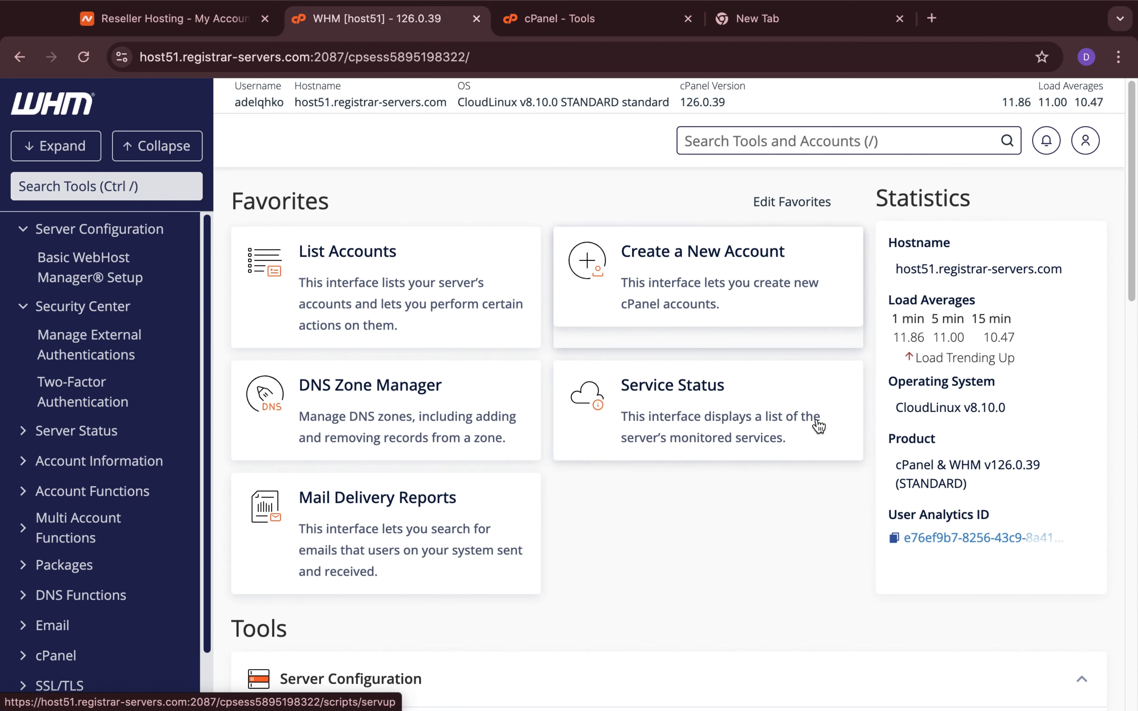
# Step: Examine the Security Center, account and package tool categories on the WHM home page
pyautogui.scroll(-10, 466, 462)
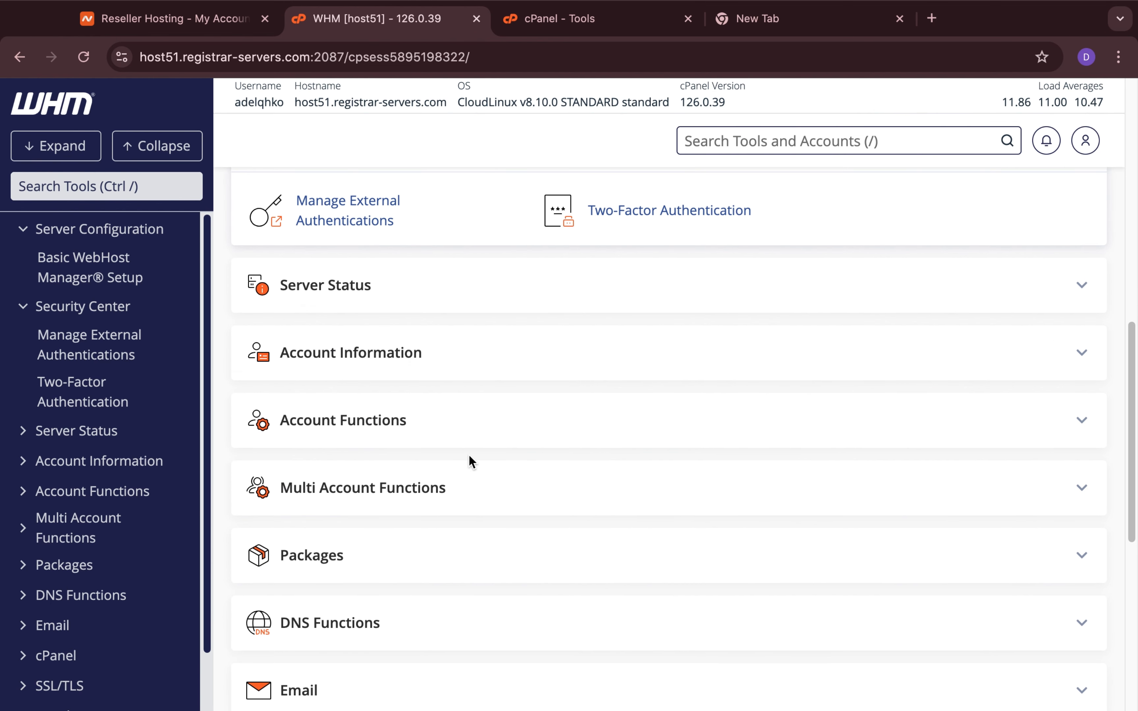
pyautogui.scroll(-5, 469, 454)
pyautogui.scroll(10, 472, 461)
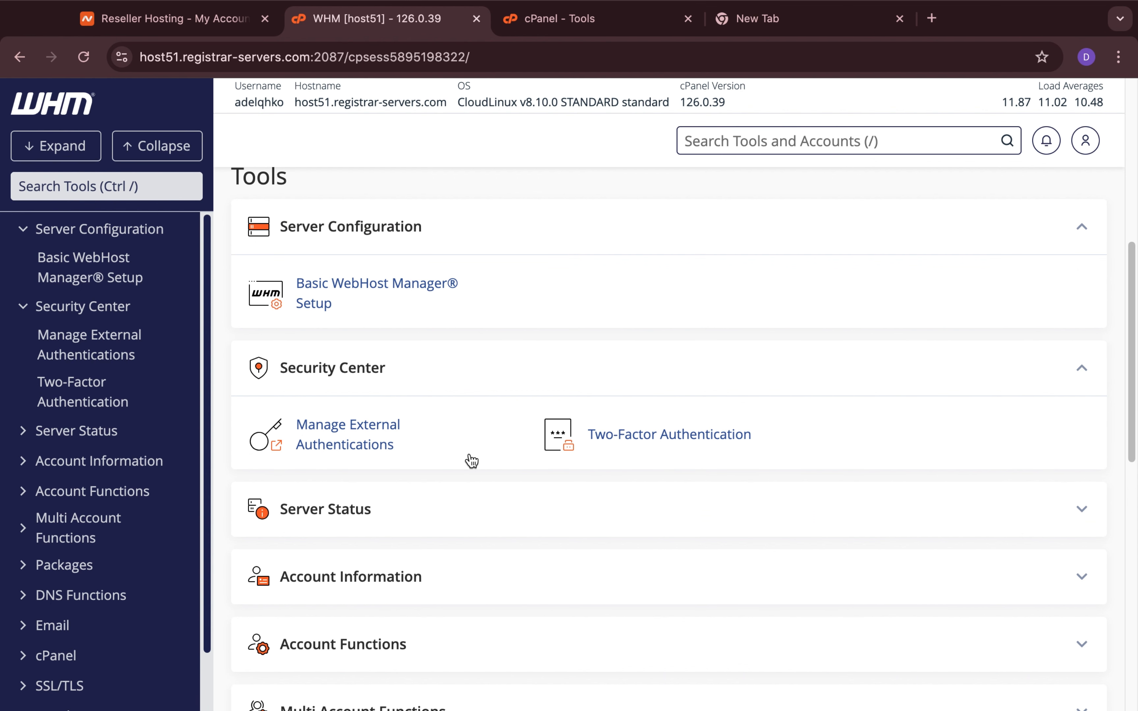
pyautogui.scroll(5, 471, 461)
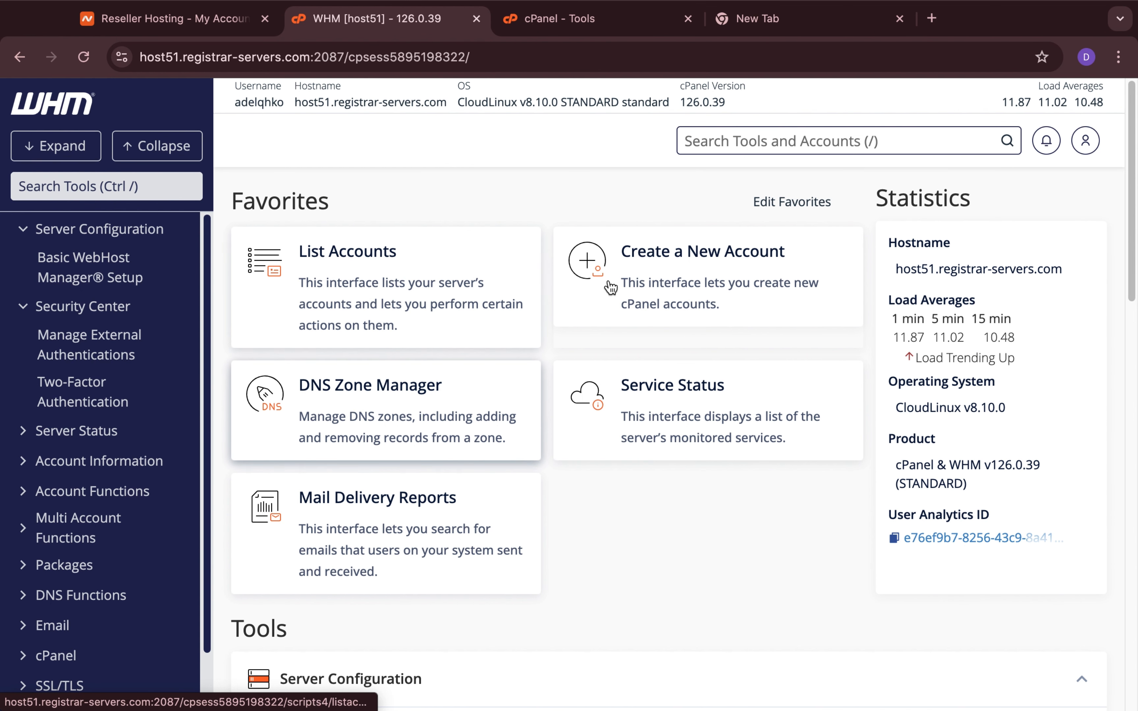
# Step: Open the Create a New Account form and review its package and cPanel settings and the Account Functions list
pyautogui.click(670, 285)
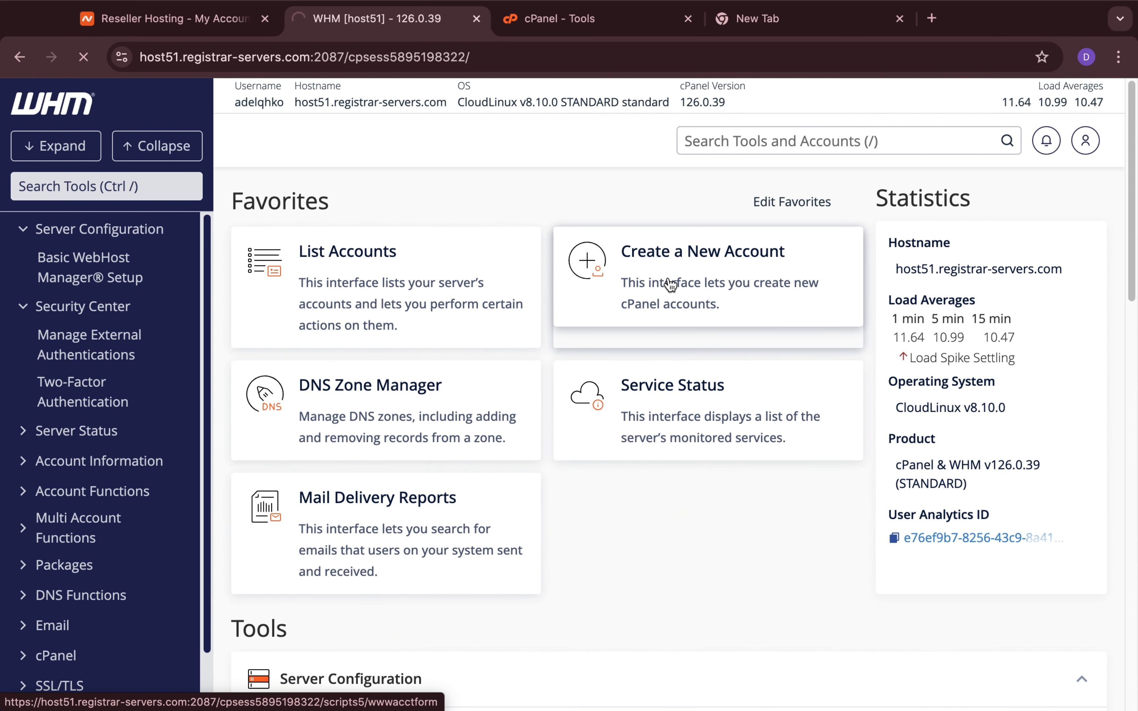
pyautogui.scroll(-15, 503, 382)
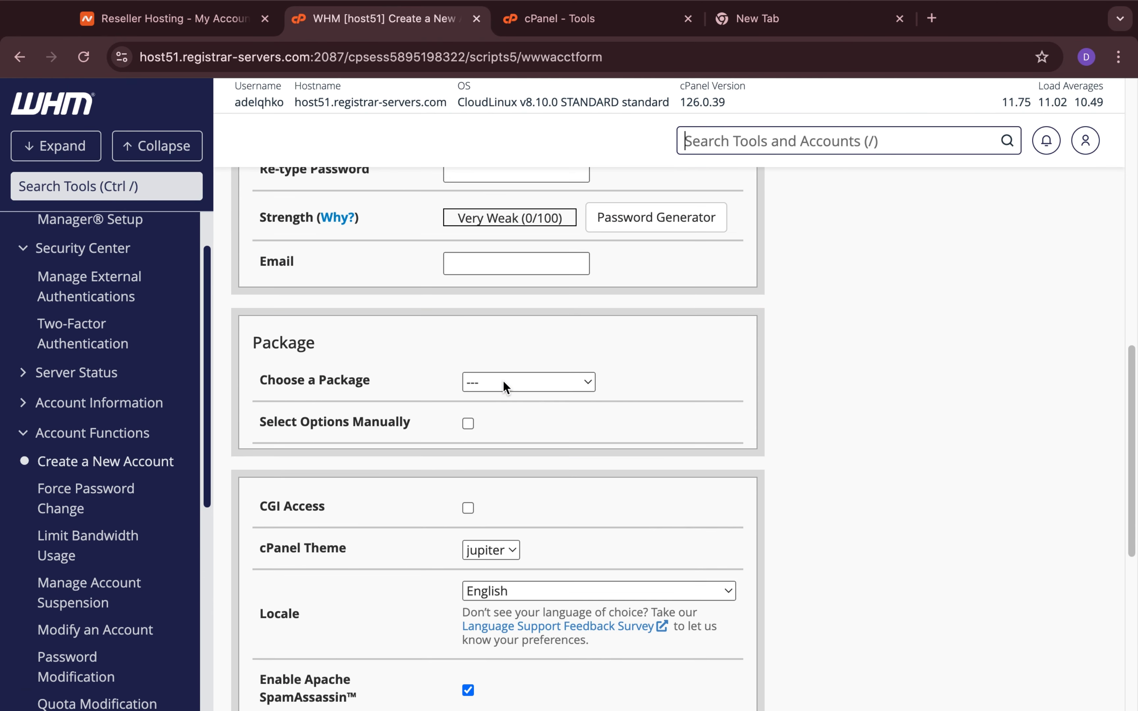
pyautogui.scroll(-5, 503, 380)
pyautogui.scroll(-8, 123, 515)
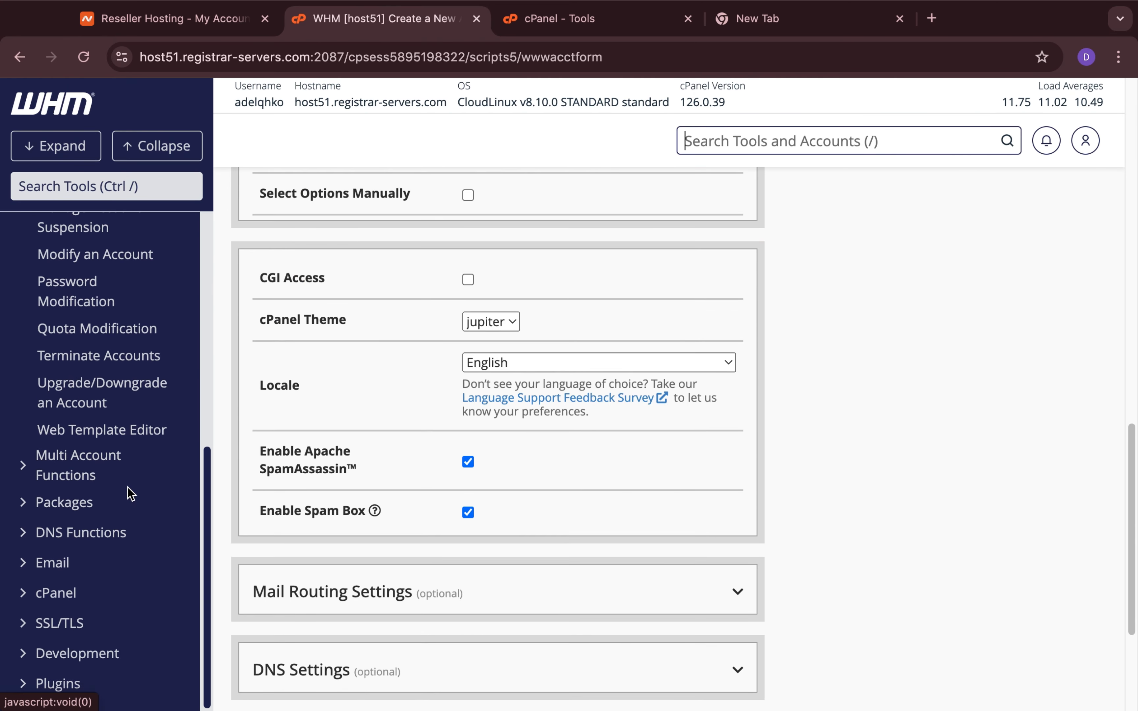
pyautogui.scroll(8, 132, 494)
pyautogui.scroll(-8, 118, 463)
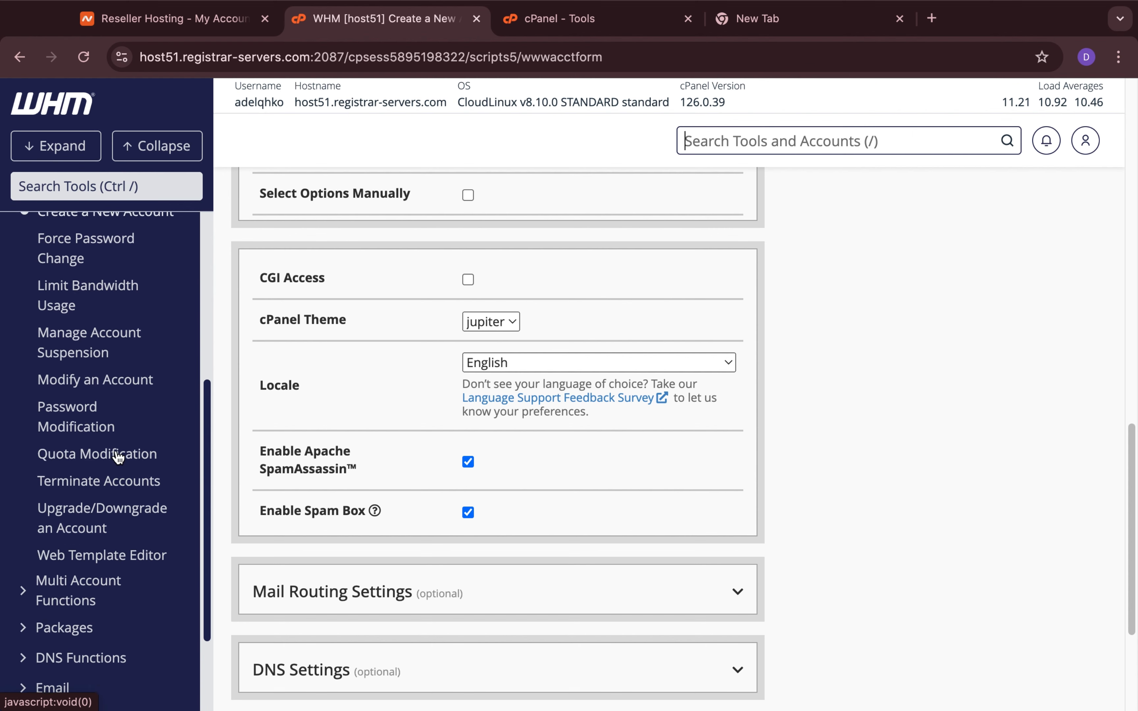
# Step: View the Add a Package form under Packages and return to the WHM home page
pyautogui.click(104, 503)
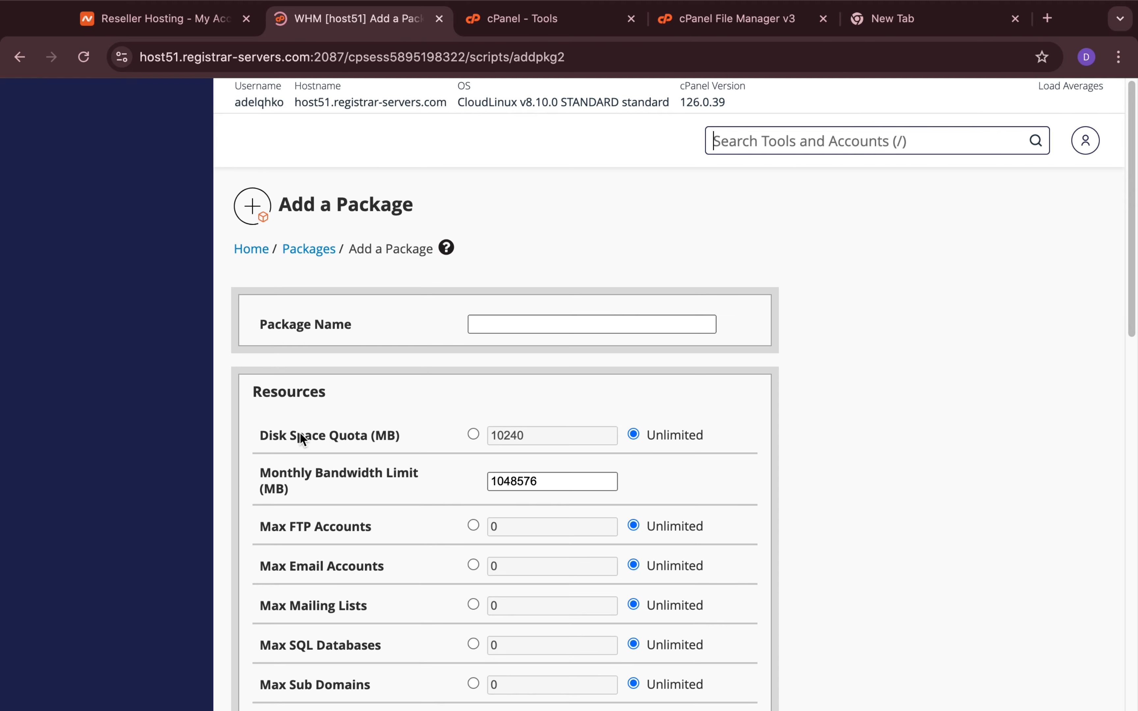
pyautogui.click(88, 105)
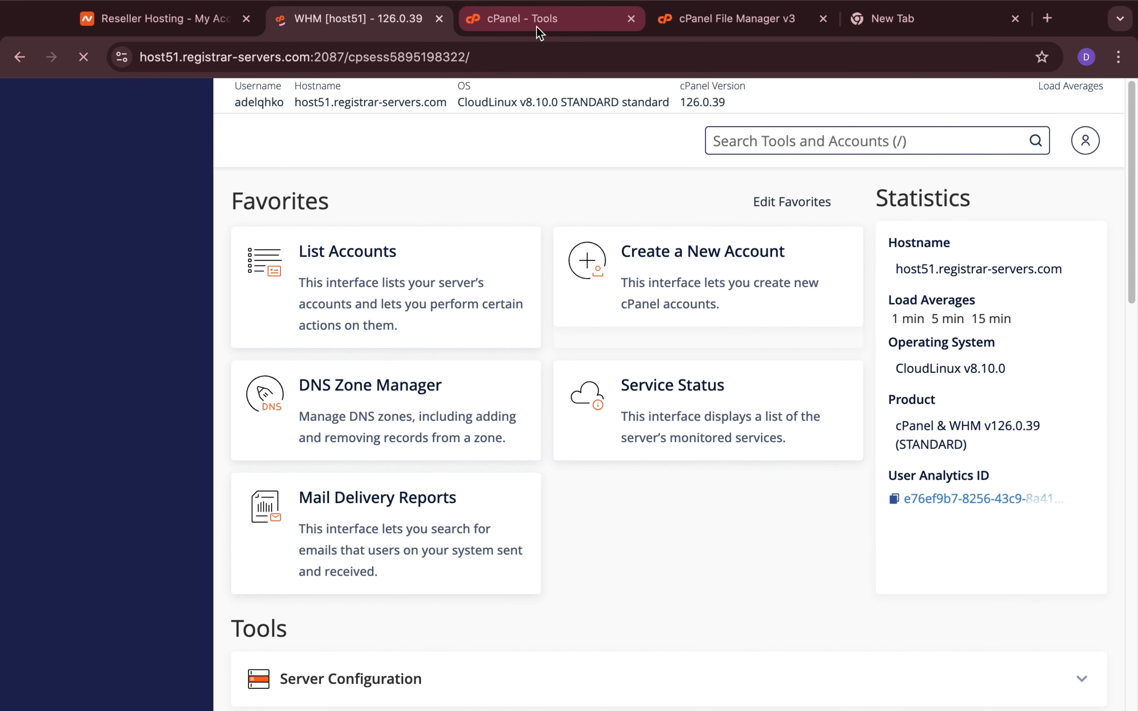
# Step: Switch to cPanel and examine its Files, Email, Databases and Domains tools and the account usage statistics
pyautogui.click(542, 23)
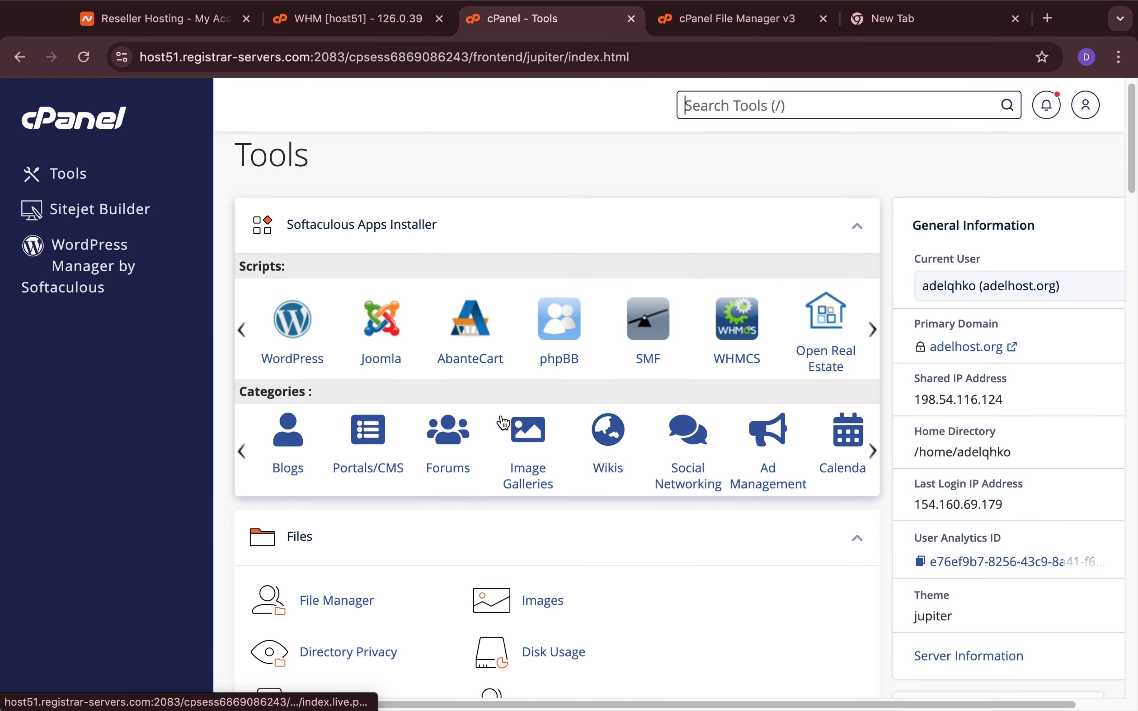
pyautogui.scroll(-3, 502, 418)
pyautogui.scroll(-3, 503, 422)
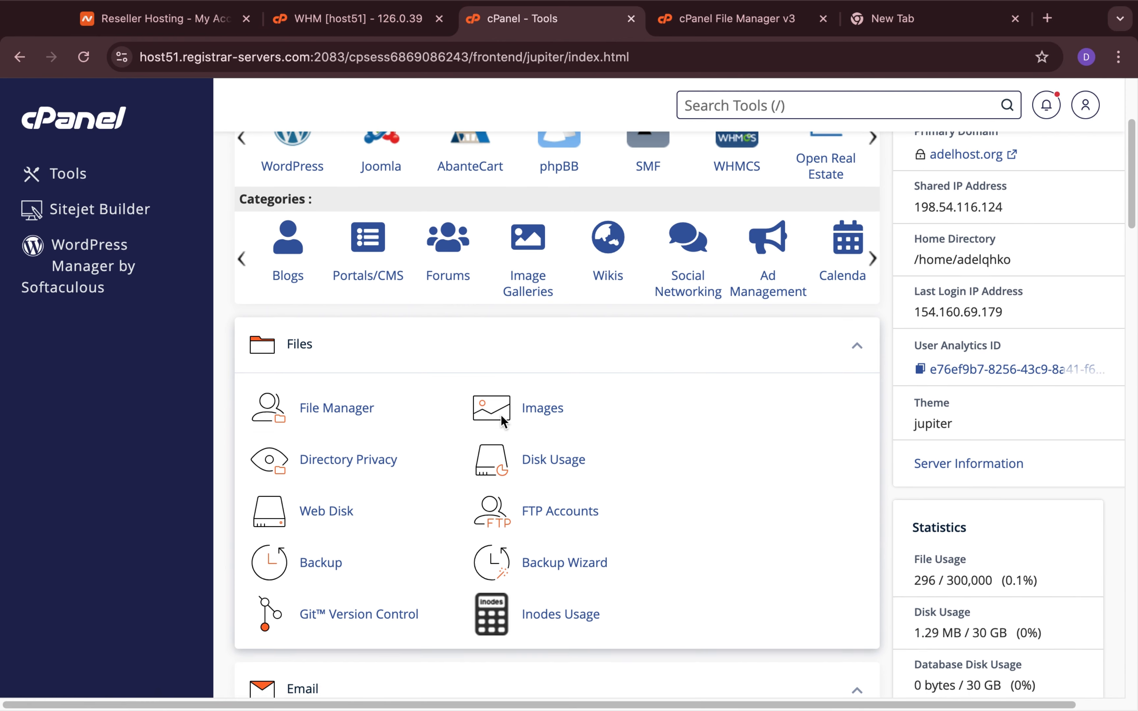
pyautogui.scroll(-6, 500, 417)
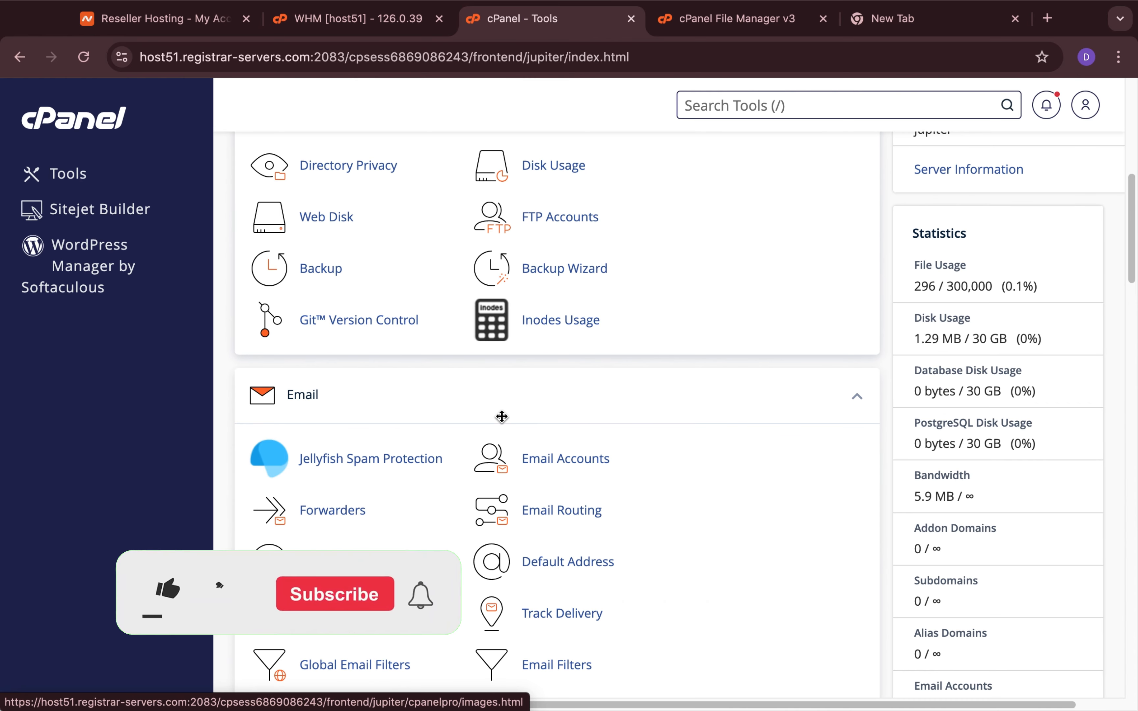
pyautogui.scroll(3, 502, 416)
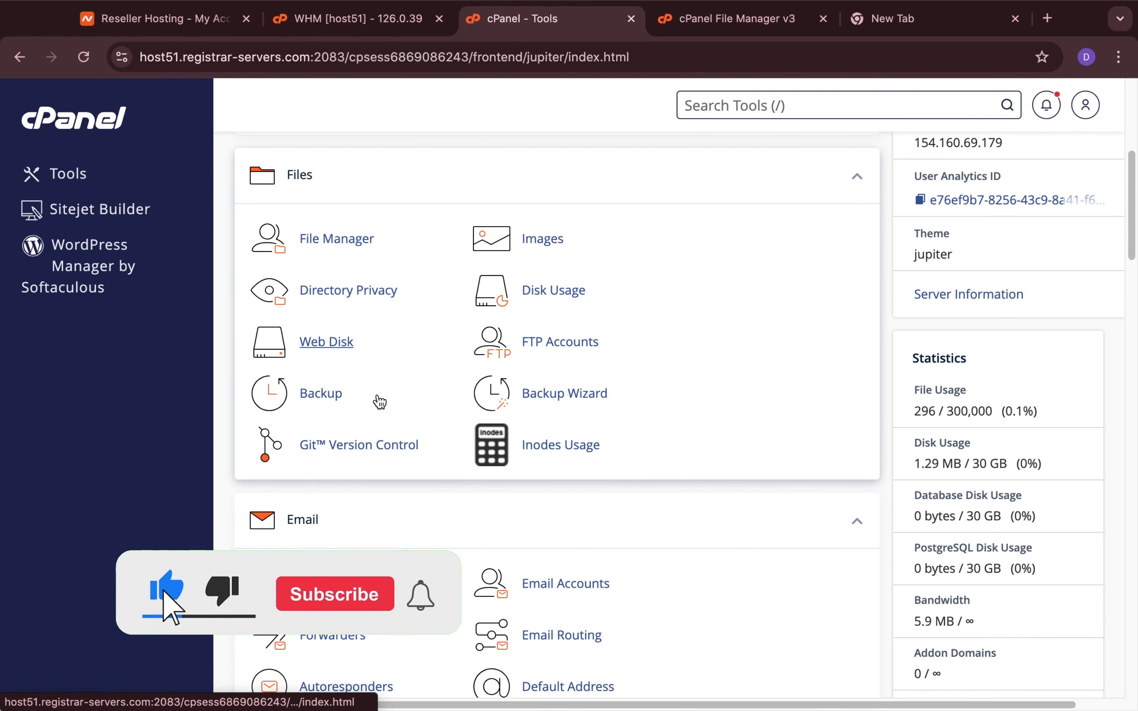
pyautogui.scroll(-10, 401, 504)
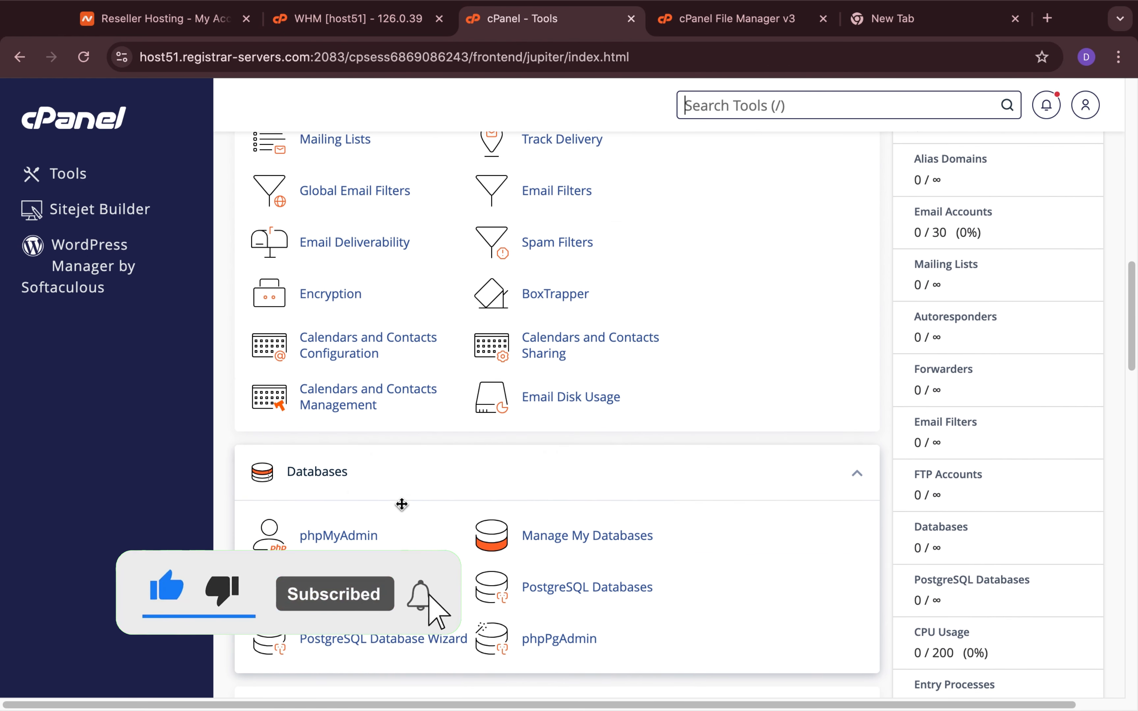
pyautogui.scroll(-3, 400, 505)
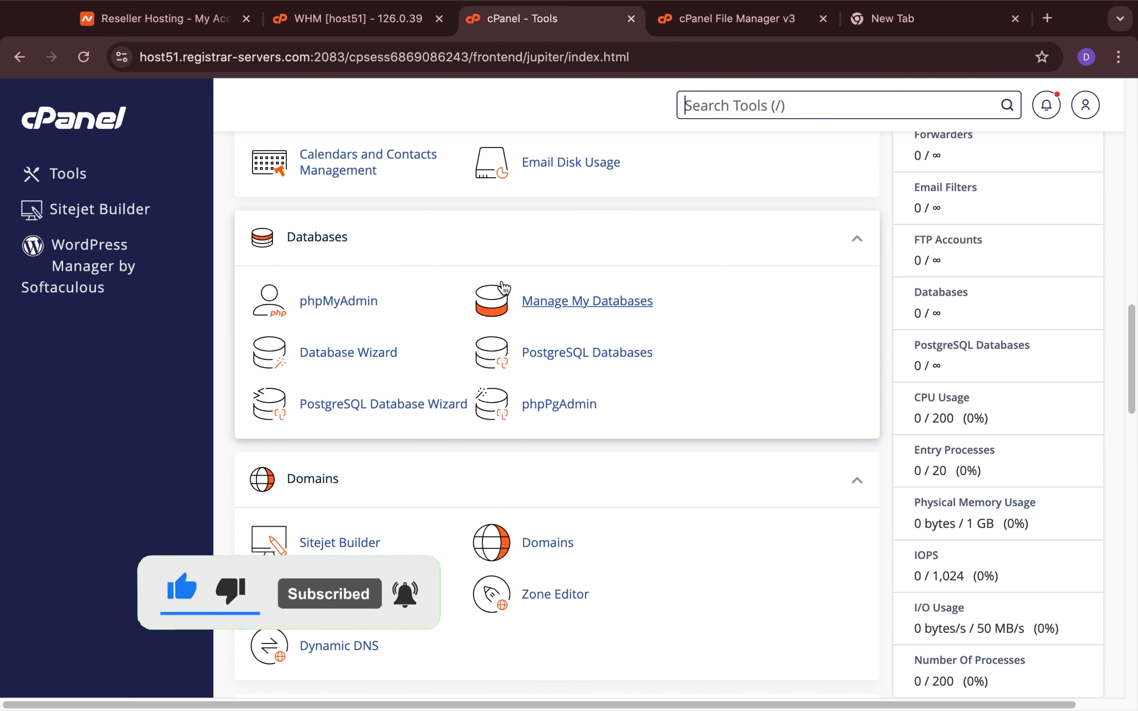
pyautogui.scroll(-3, 363, 510)
pyautogui.scroll(10, 365, 508)
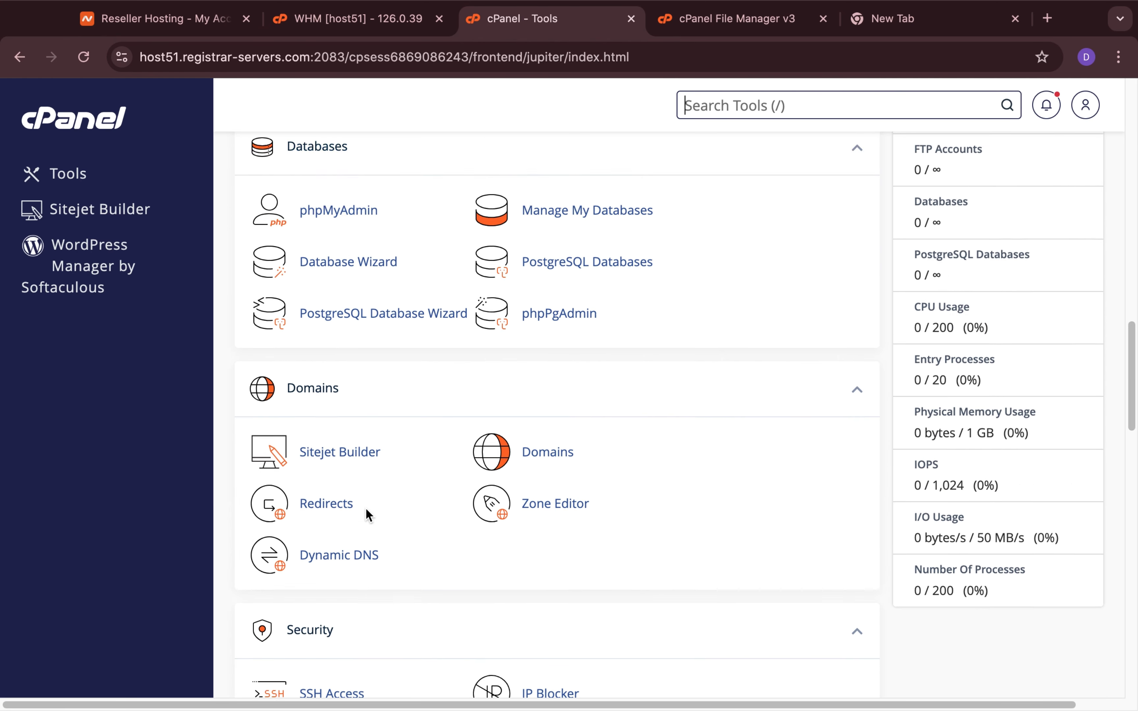
# Step: Browse the Softaculous Apps Installer scripts and the Files and Email tools on the cPanel Tools page
pyautogui.scroll(10, 365, 509)
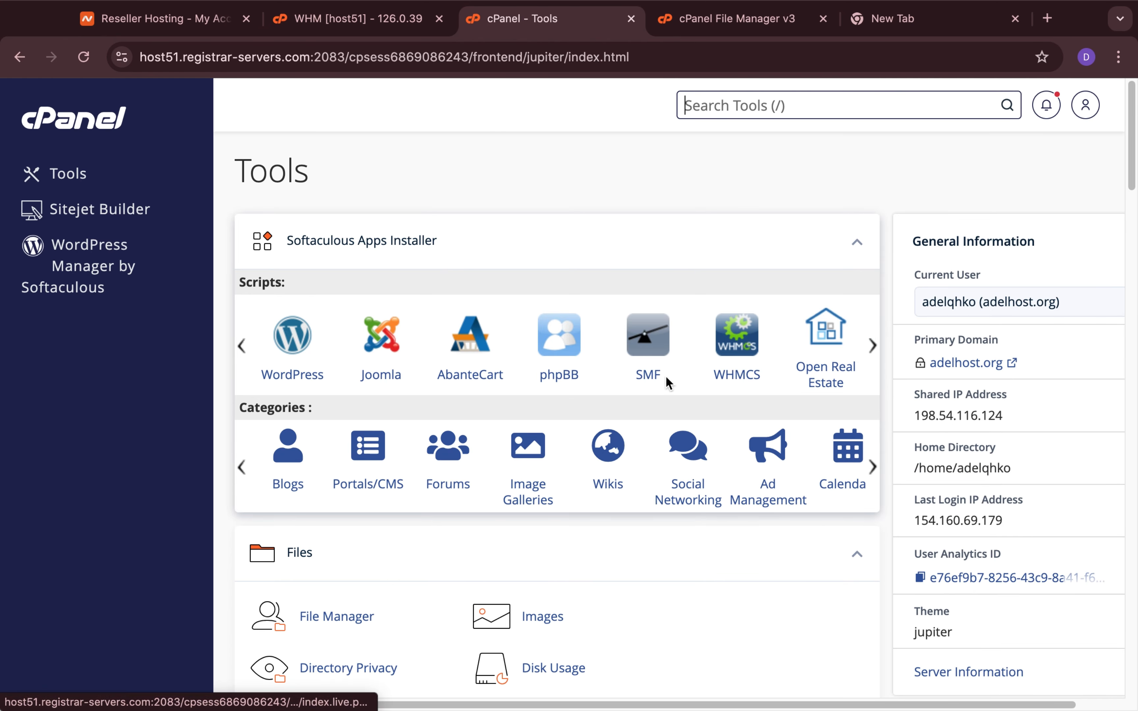
pyautogui.click(873, 346)
pyautogui.click(872, 345)
pyautogui.click(872, 346)
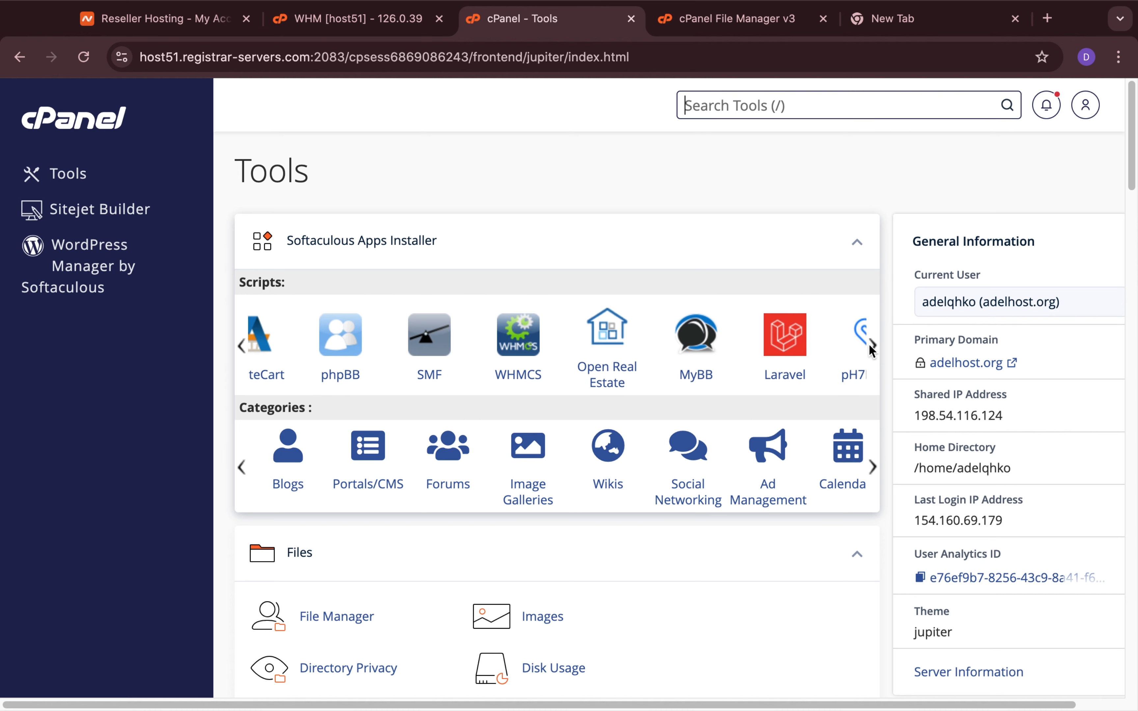
pyautogui.click(872, 345)
pyautogui.click(872, 347)
pyautogui.click(871, 347)
pyautogui.click(871, 346)
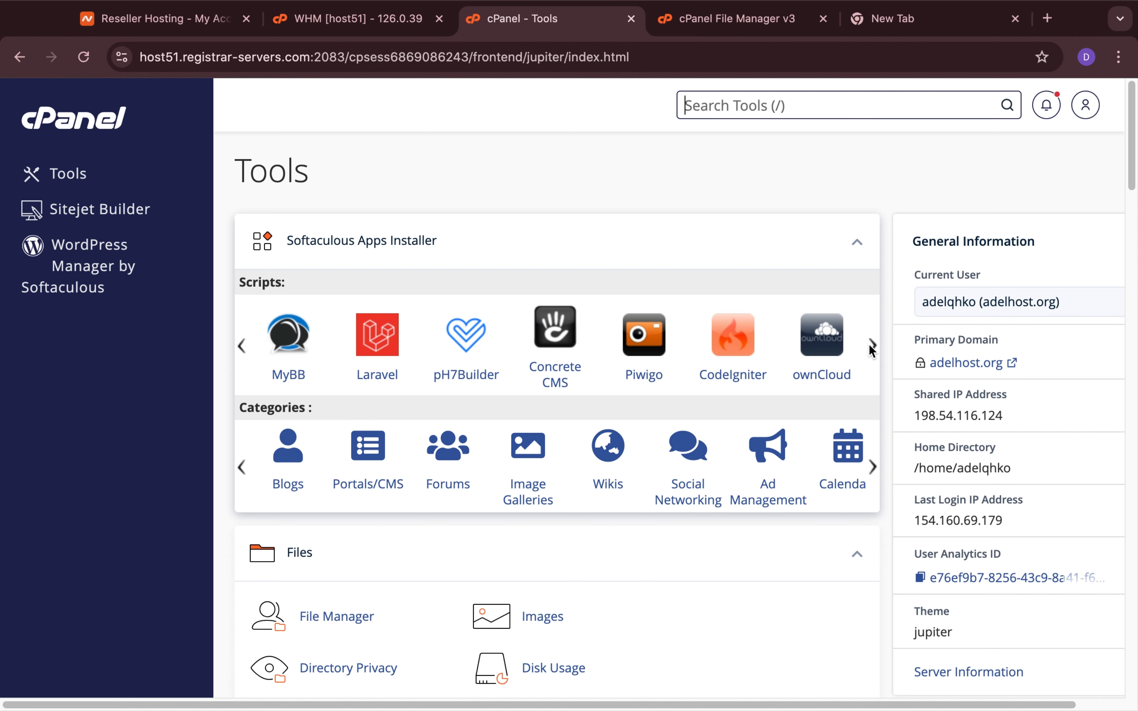
pyautogui.scroll(-2, 512, 583)
pyautogui.scroll(-7, 513, 583)
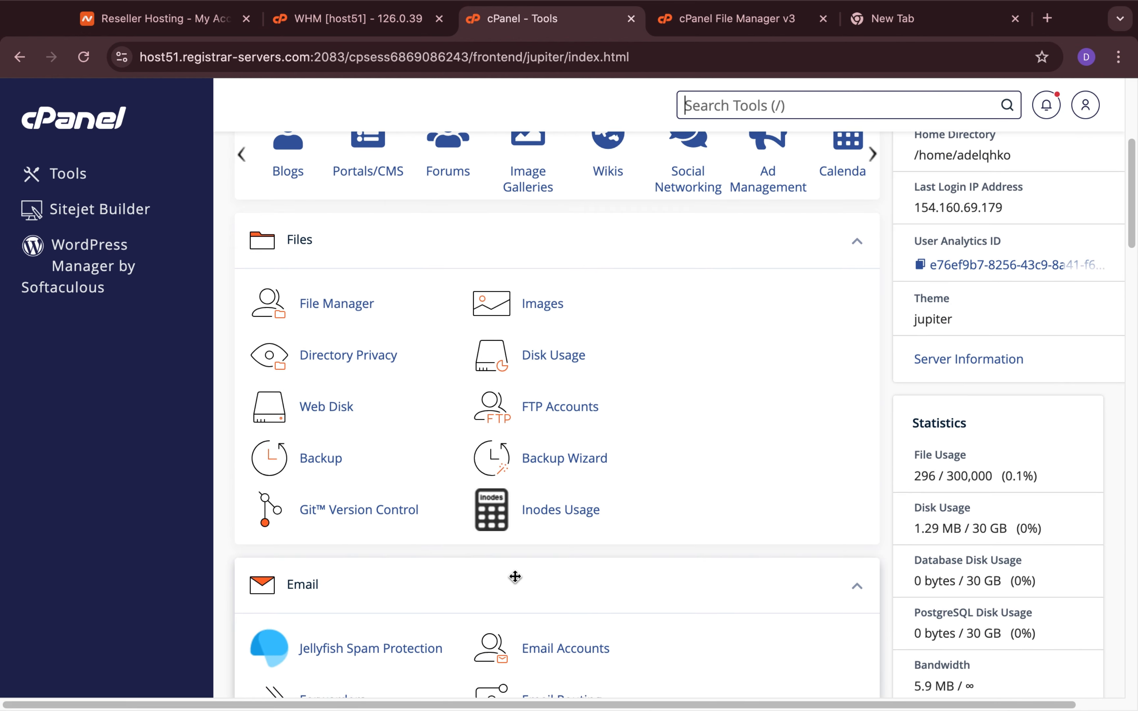
pyautogui.scroll(-5, 517, 575)
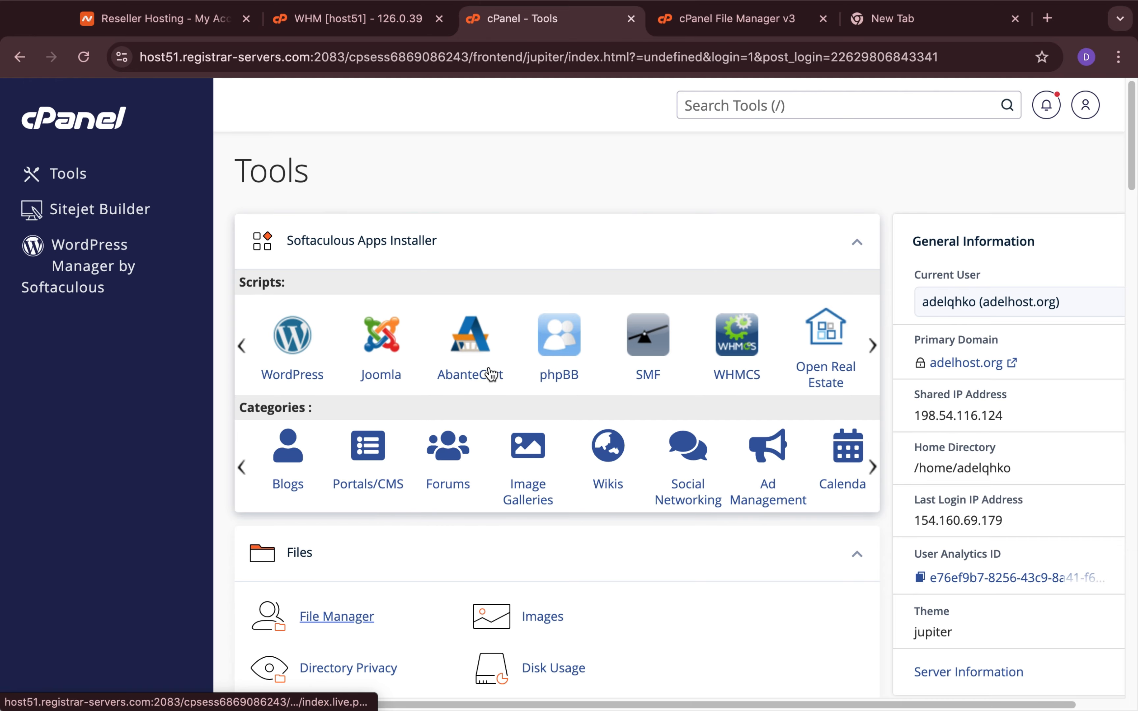
# Step: Switch to WHM, open the Create a New Account form, and review its account limits, domain information and package choices
pyautogui.hotkey('ctrl', 'shift', 'Tab')
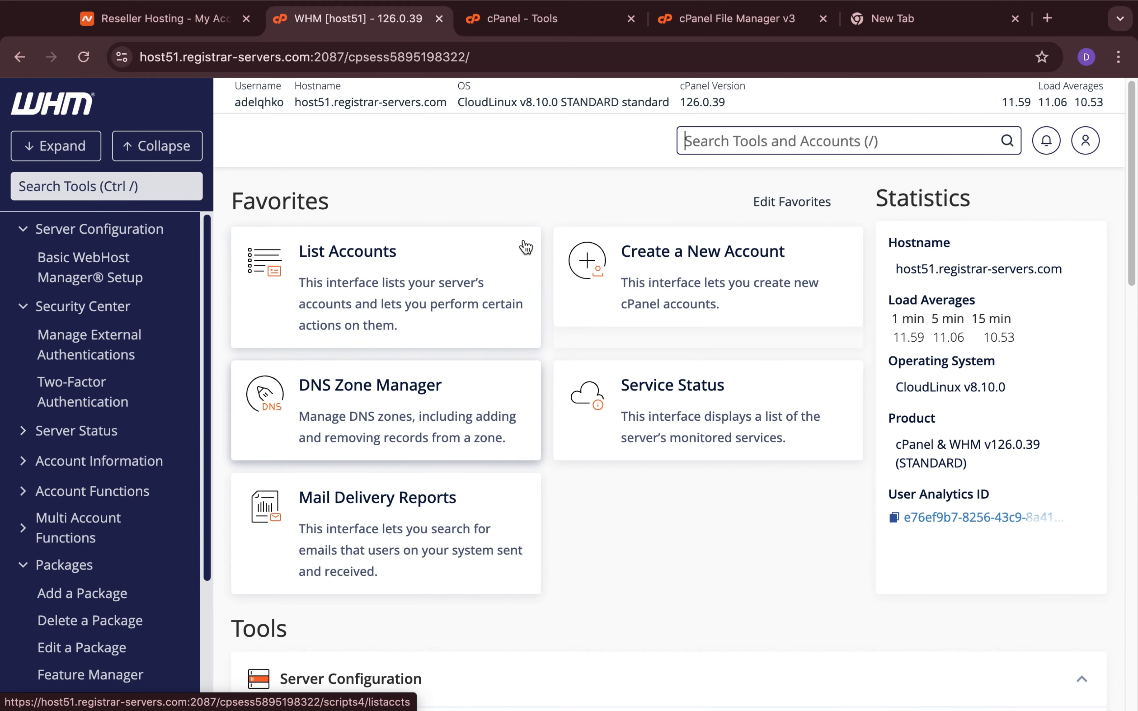
pyautogui.click(680, 309)
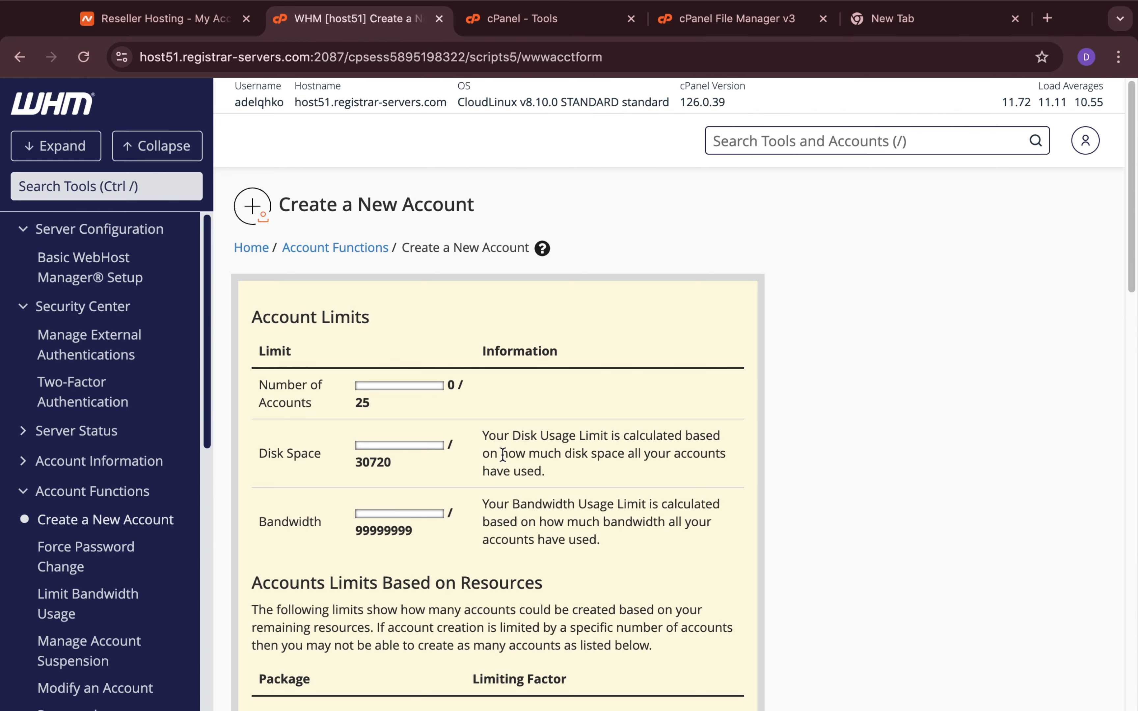
pyautogui.scroll(-6, 503, 460)
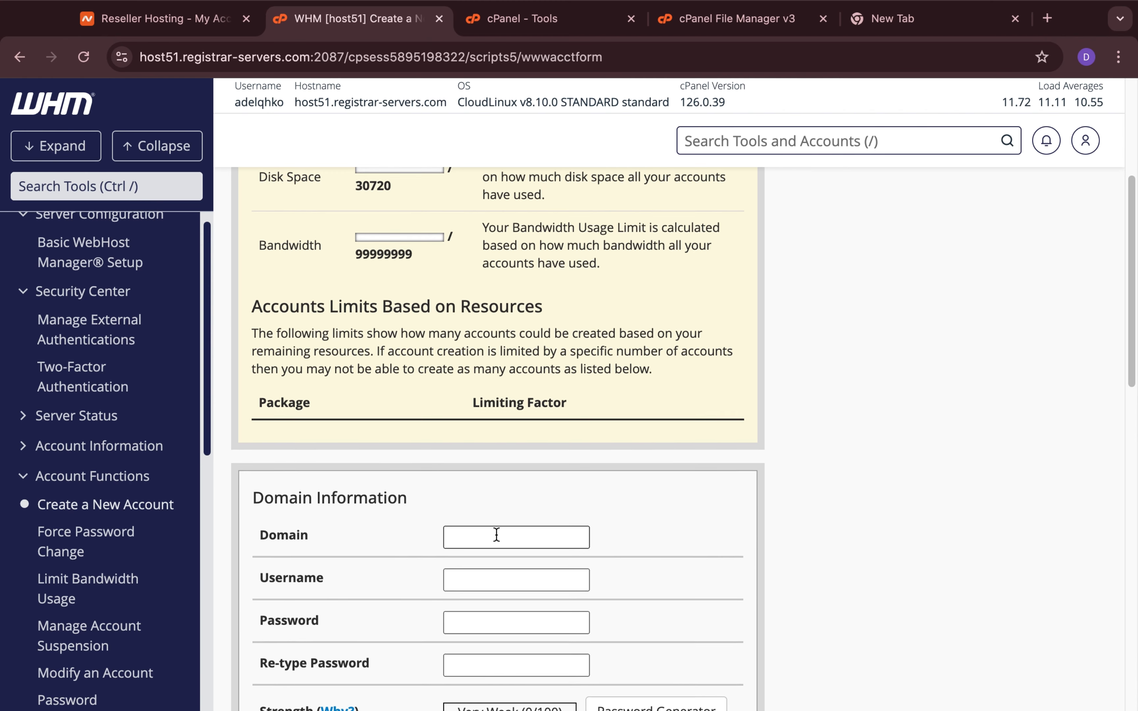
pyautogui.scroll(-15, 495, 533)
pyautogui.scroll(5, 499, 540)
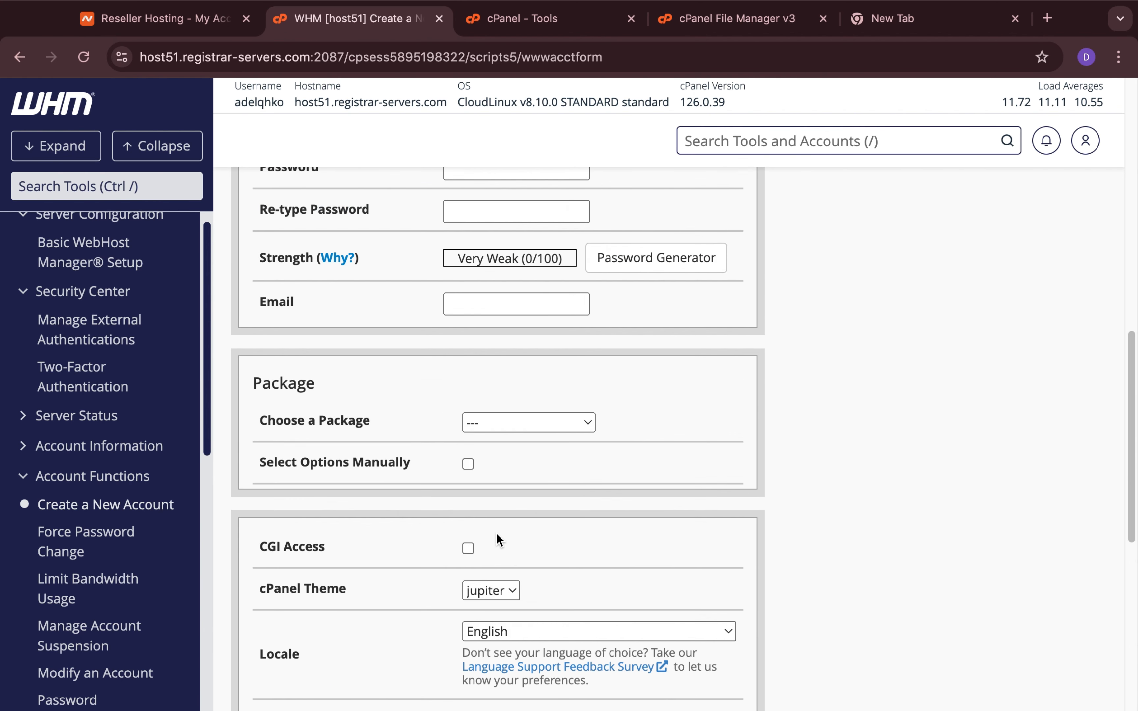
pyautogui.click(549, 427)
pyautogui.click(687, 412)
pyautogui.scroll(-10, 687, 412)
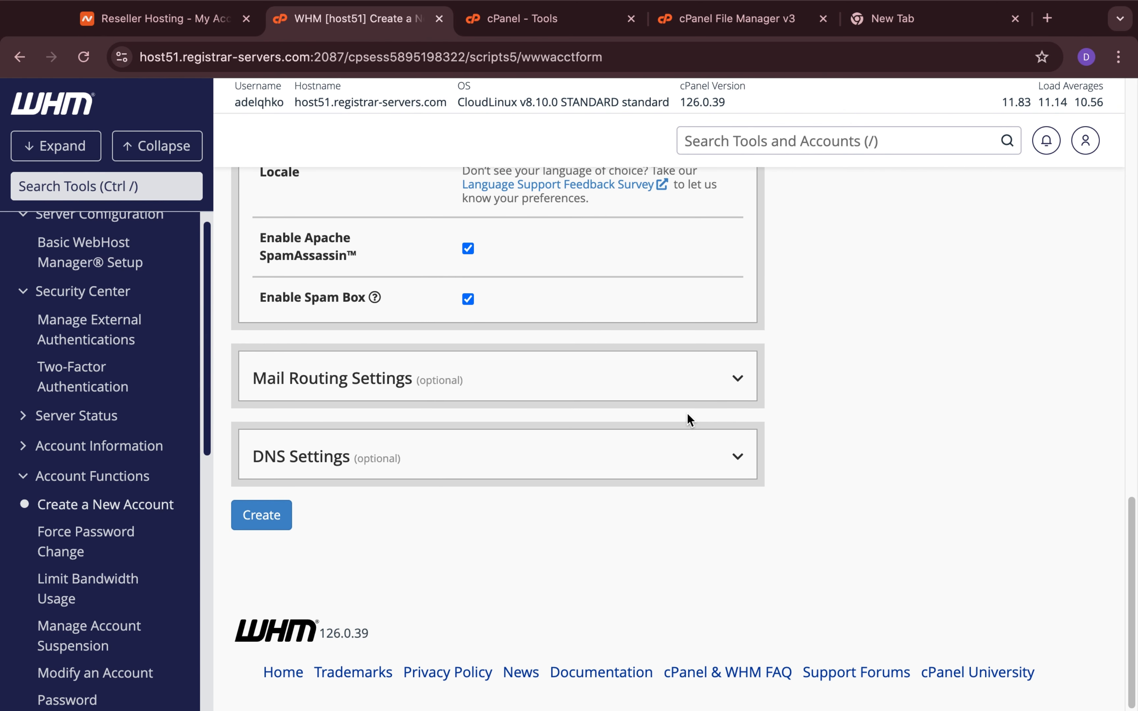
pyautogui.scroll(15, 418, 454)
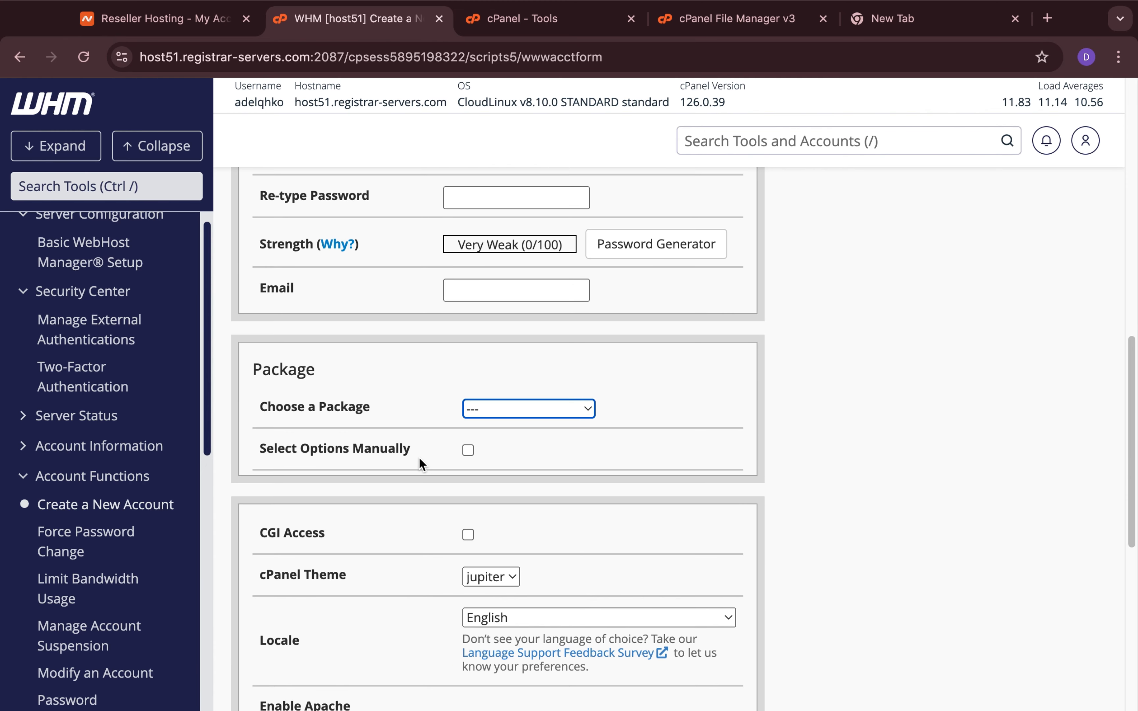
# Step: Switch to cPanel and look over the Softaculous and Files tools available for the single account
pyautogui.click(527, 26)
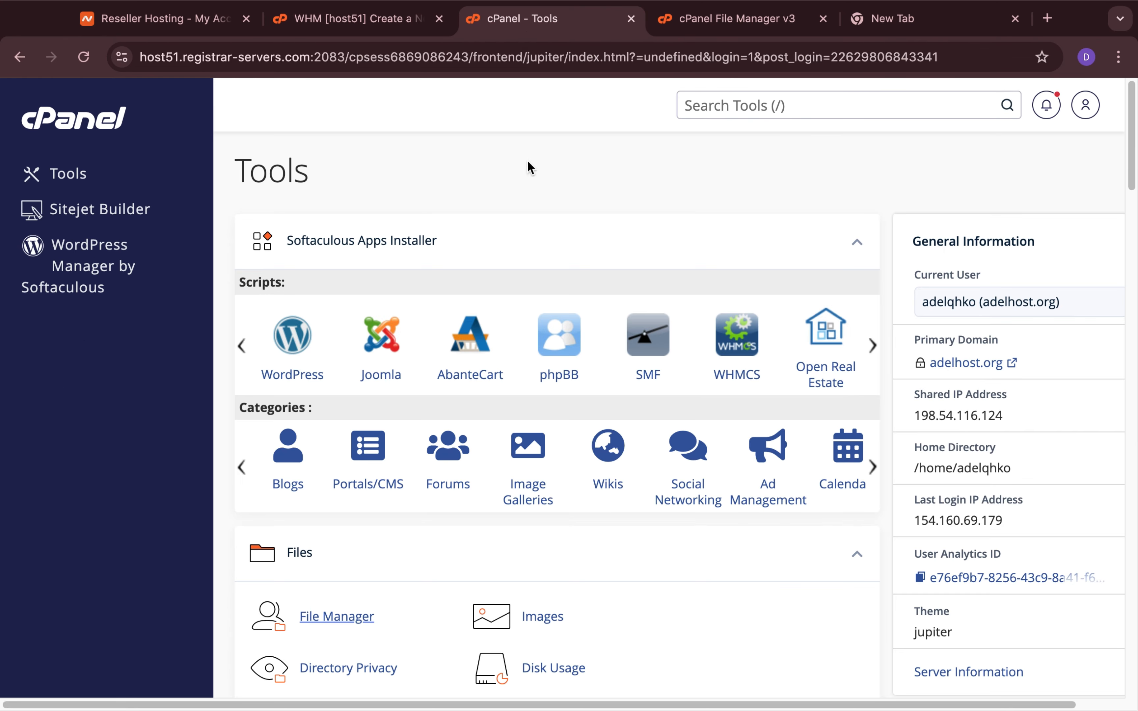
pyautogui.scroll(-7, 486, 521)
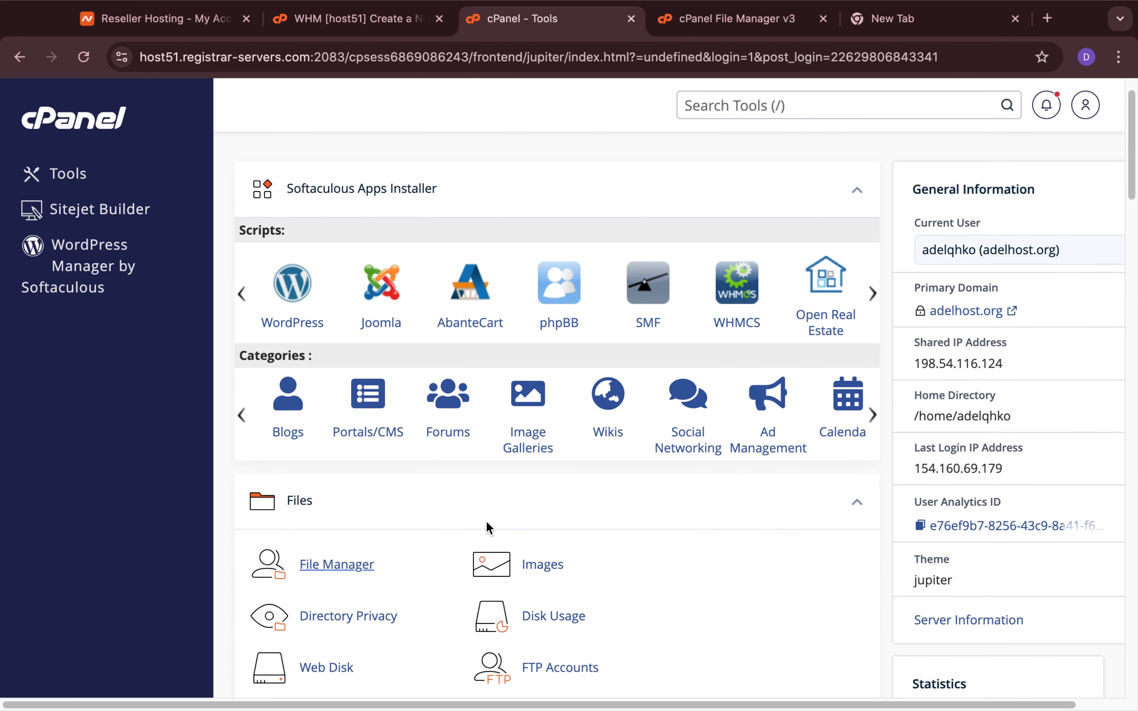
pyautogui.scroll(5, 487, 521)
pyautogui.scroll(2, 485, 509)
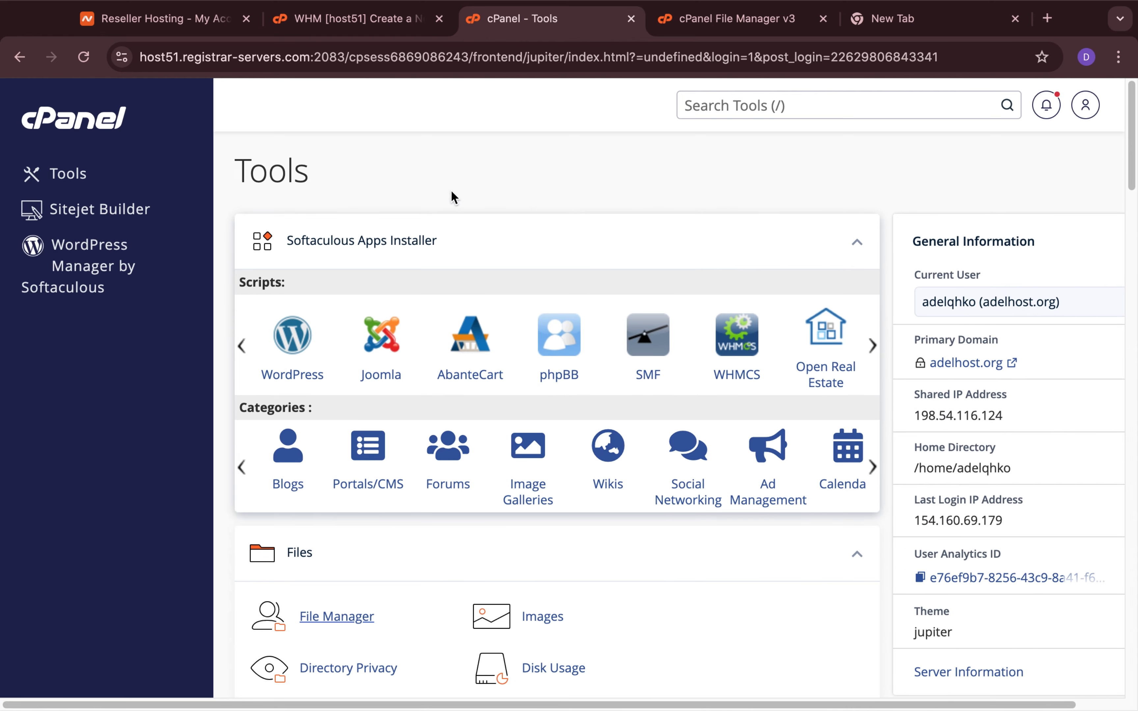
# Step: Switch back to WHM and examine the tool categories on its home page, including Security Center and Packages
pyautogui.click(374, 32)
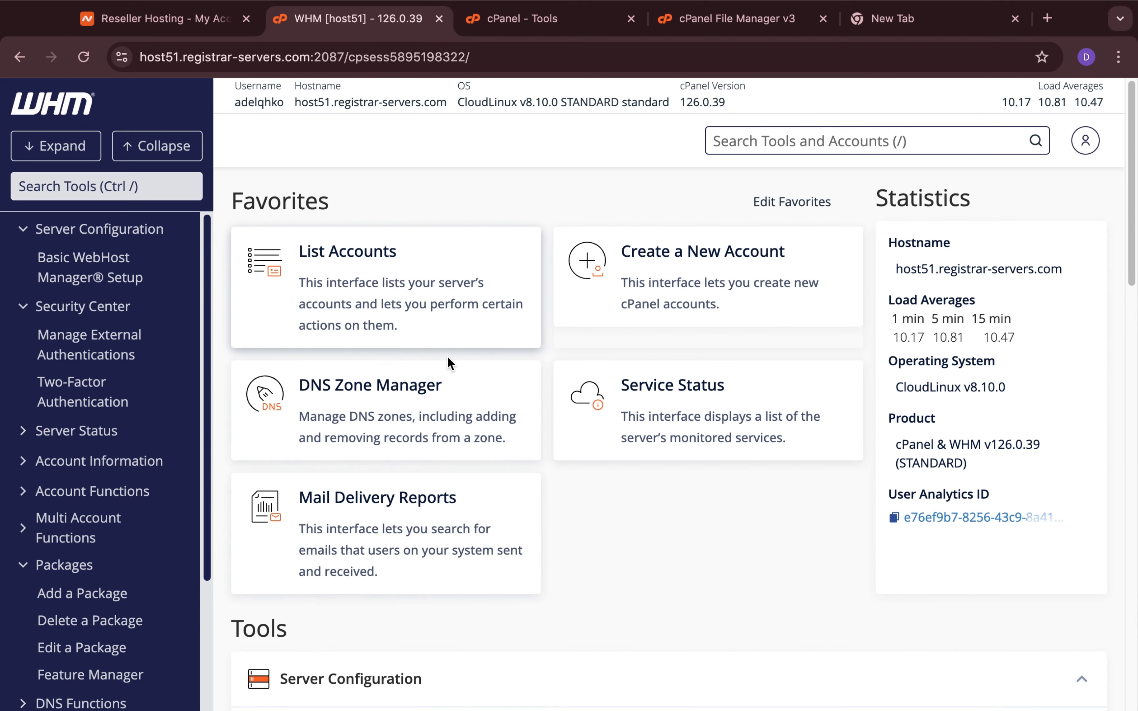
pyautogui.scroll(-8, 674, 510)
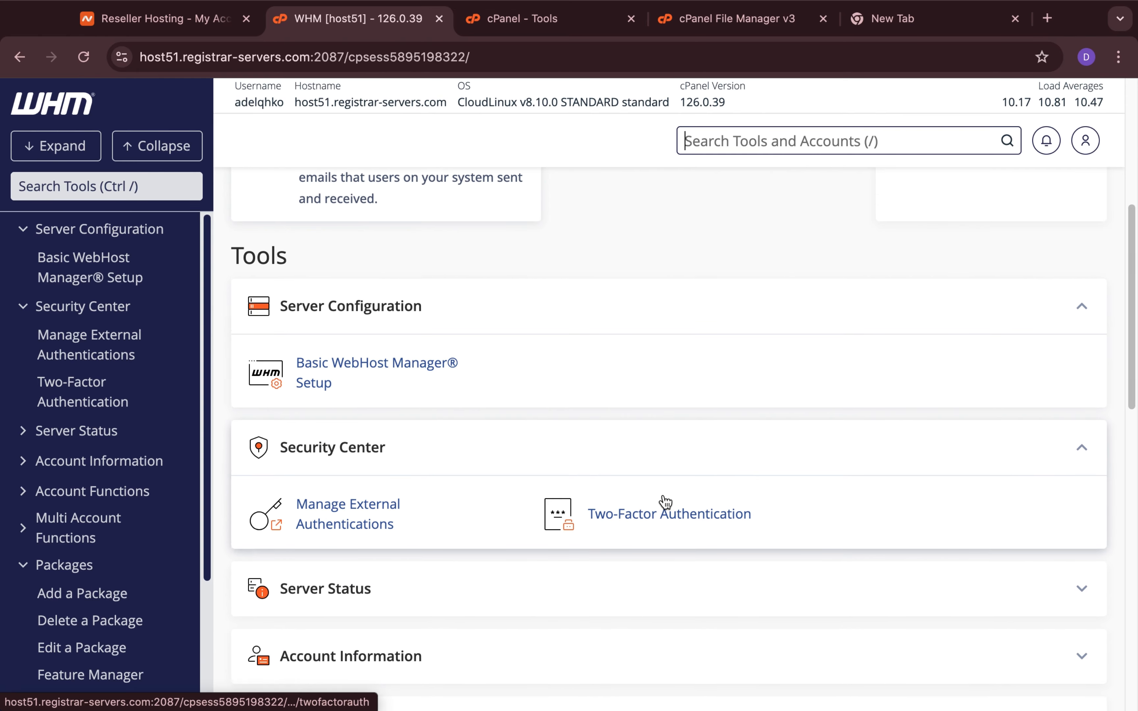
pyautogui.scroll(-4, 136, 427)
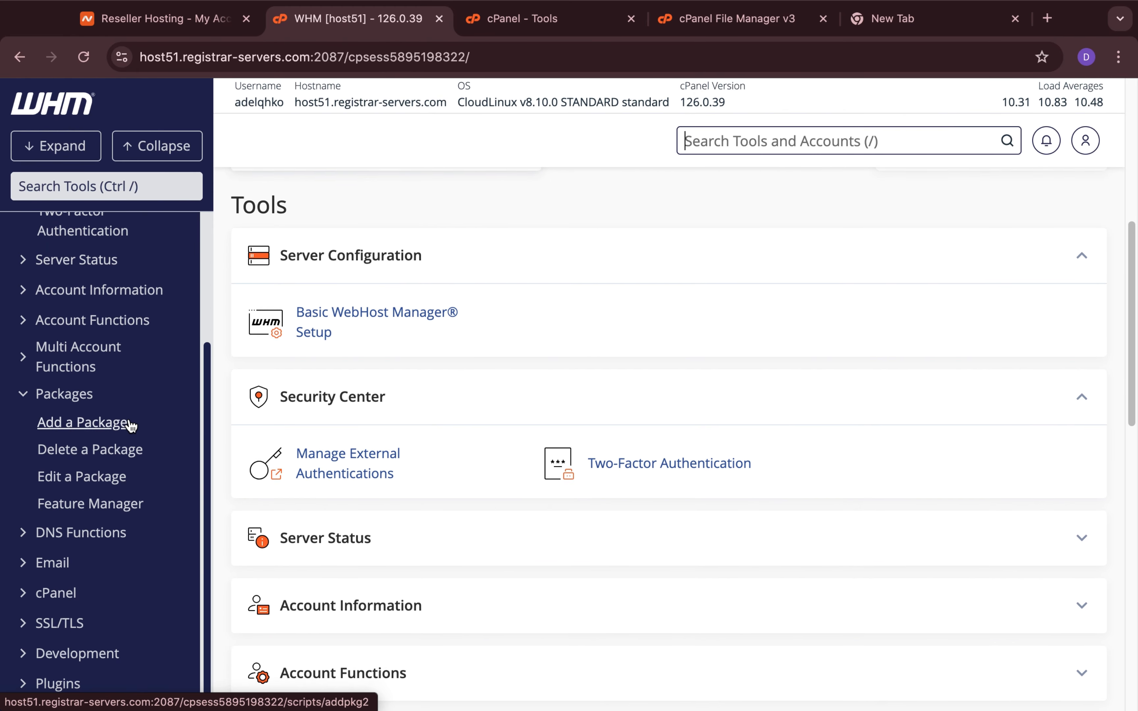
pyautogui.scroll(-10, 521, 422)
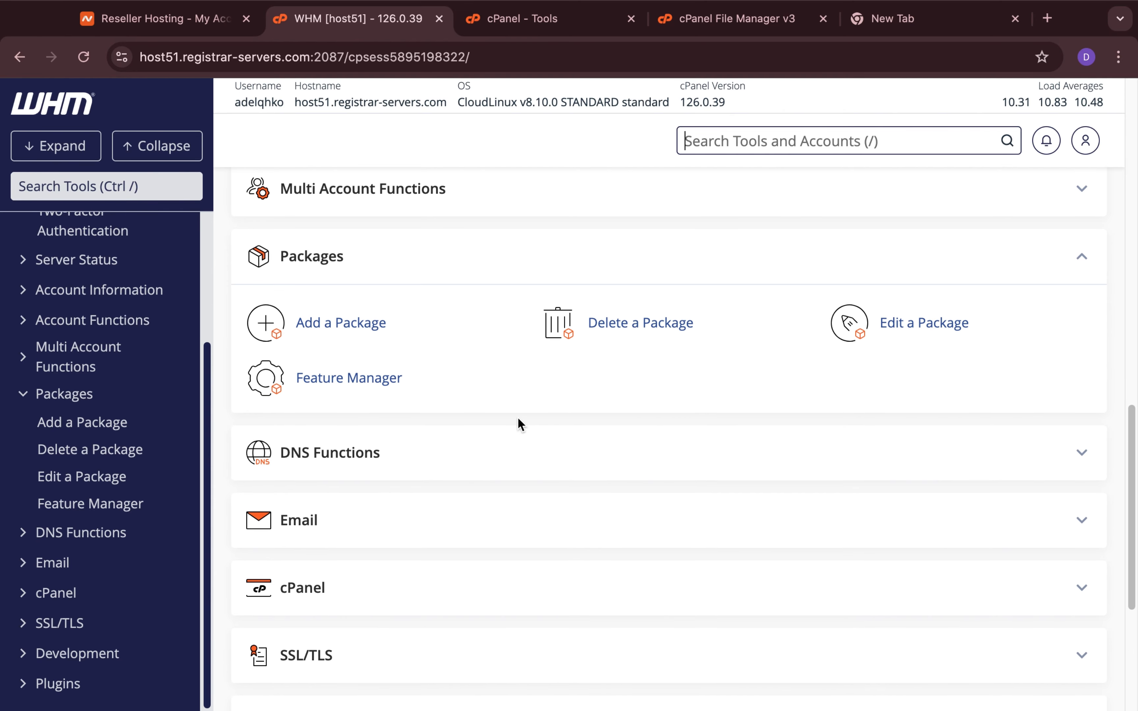
pyautogui.scroll(-6, 519, 425)
pyautogui.scroll(20, 520, 425)
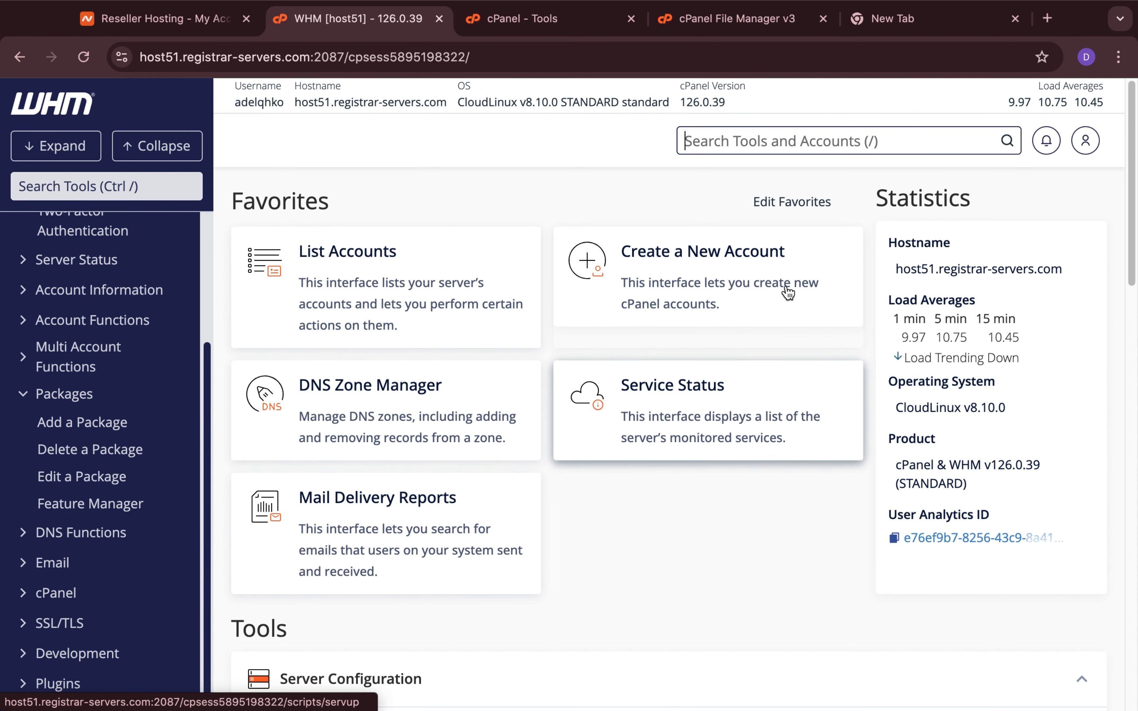
pyautogui.scroll(-1, 610, 515)
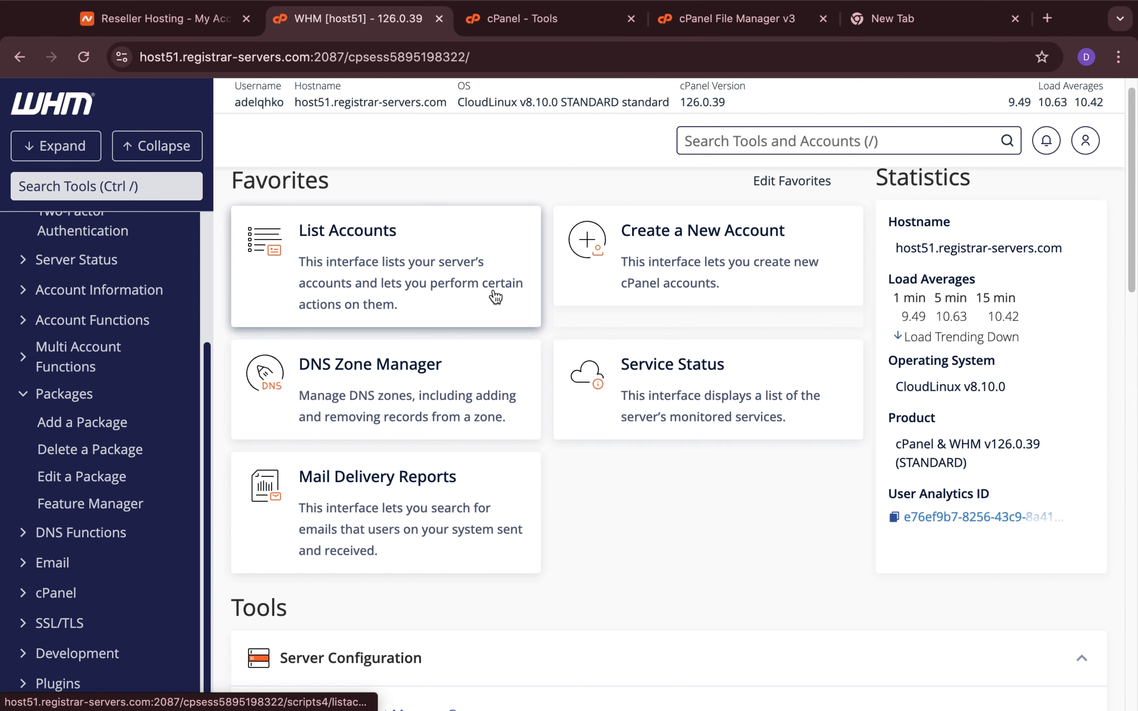
# Step: Open List Accounts and examine its search and filter options, accounts table and note about suspended accounts
pyautogui.click(448, 301)
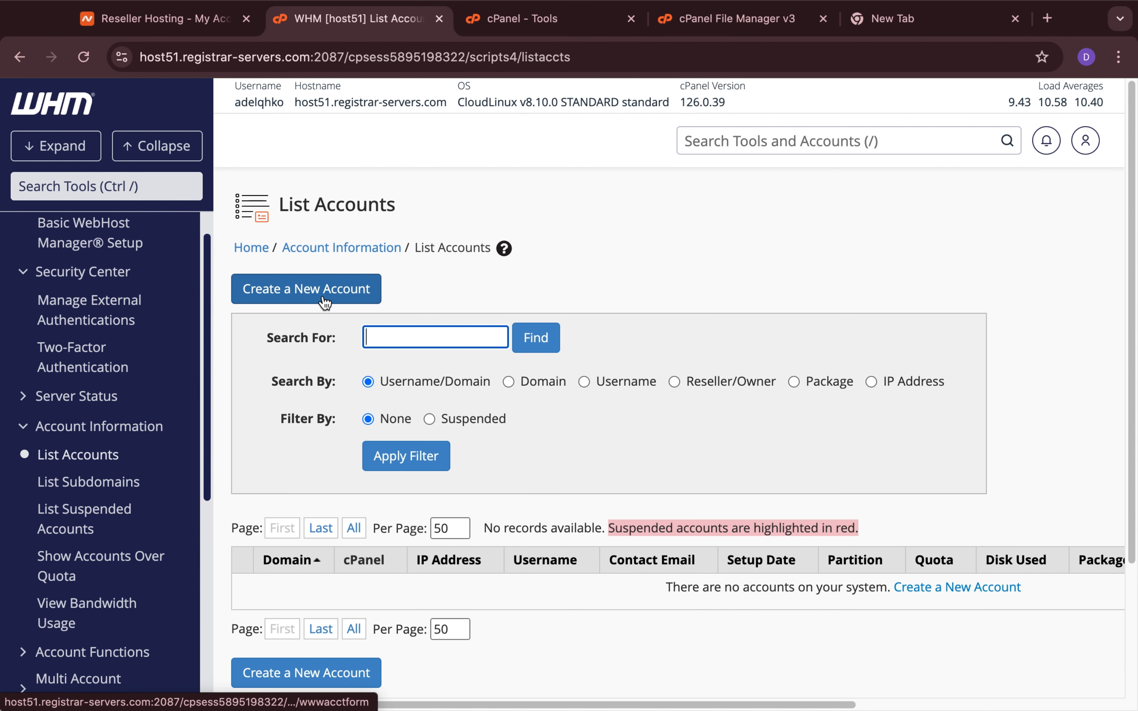
pyautogui.scroll(-5, 452, 402)
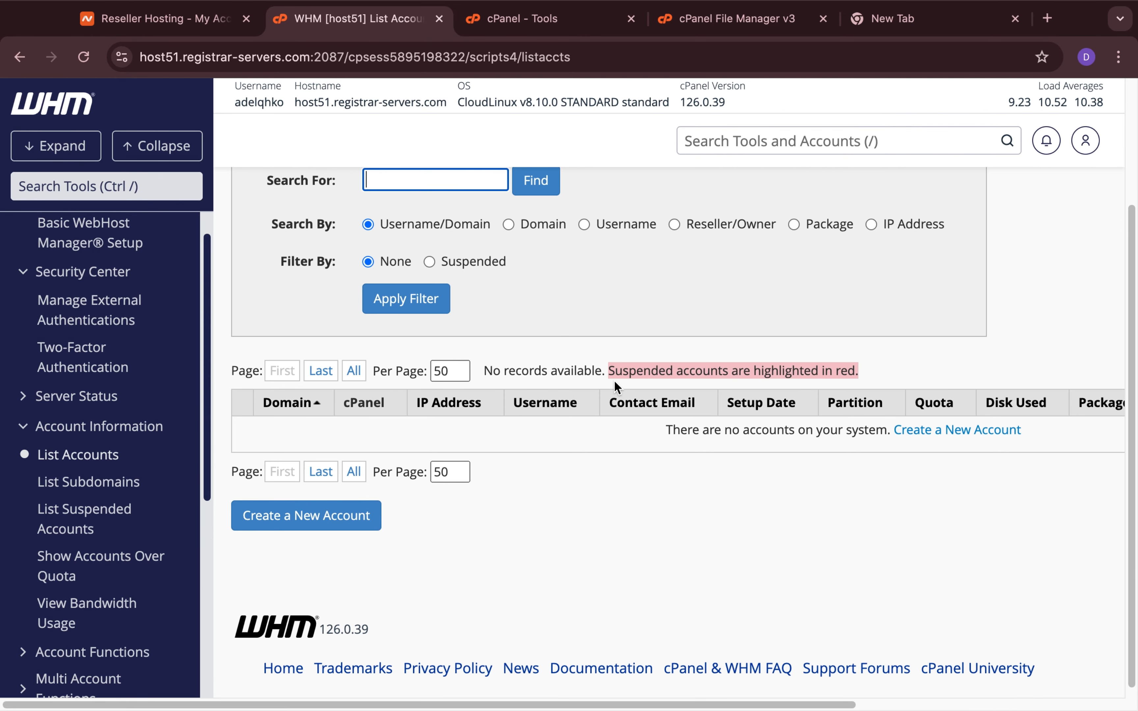
pyautogui.moveTo(609, 372); pyautogui.dragTo(671, 375)
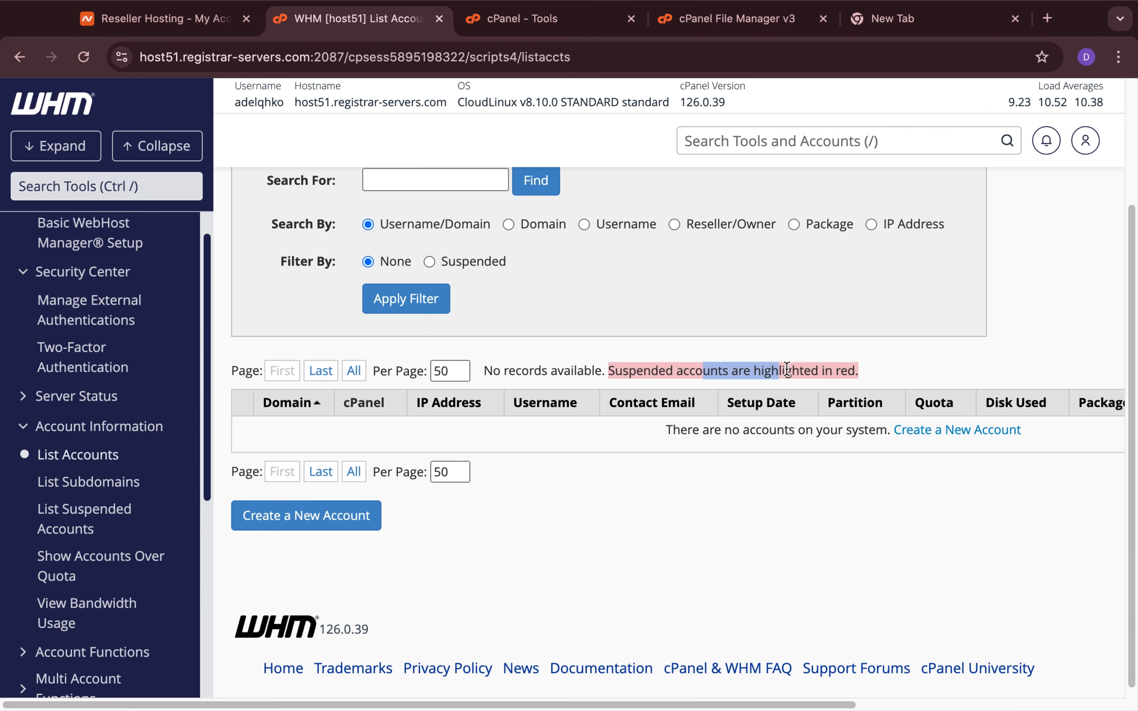
pyautogui.moveTo(787, 370); pyautogui.dragTo(860, 368)
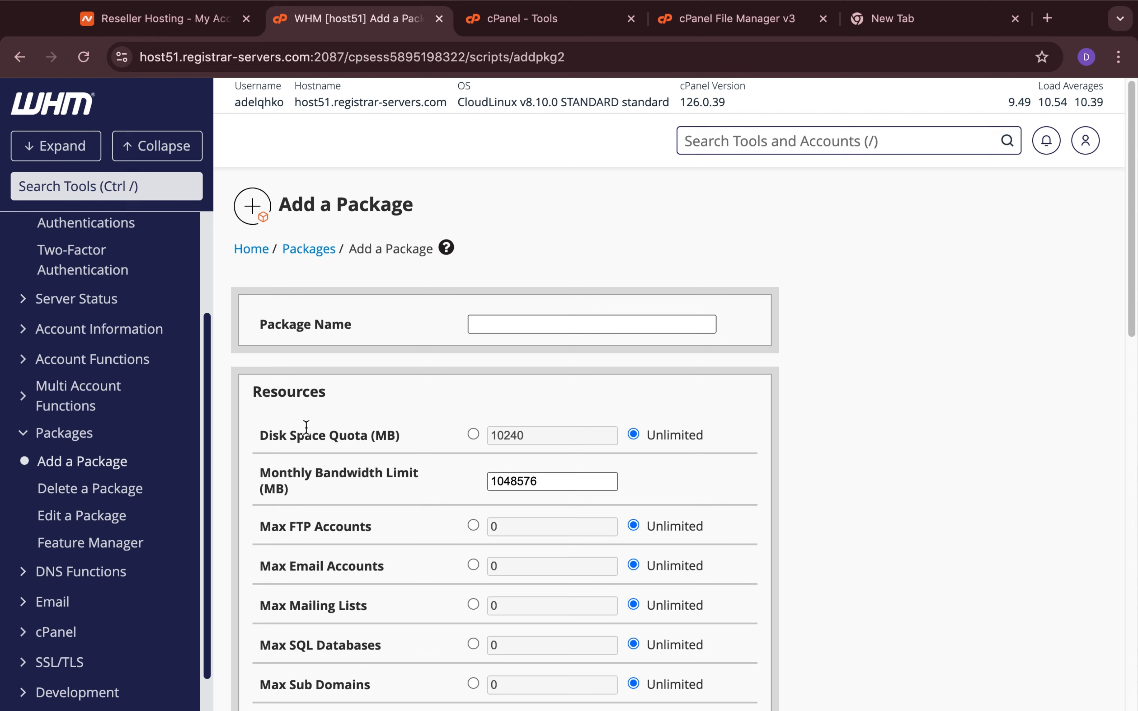
# Step: Examine the Package Name, Disk Space Quota and Monthly Bandwidth Limit fields on the Add a Package form
pyautogui.scroll(-5, 329, 425)
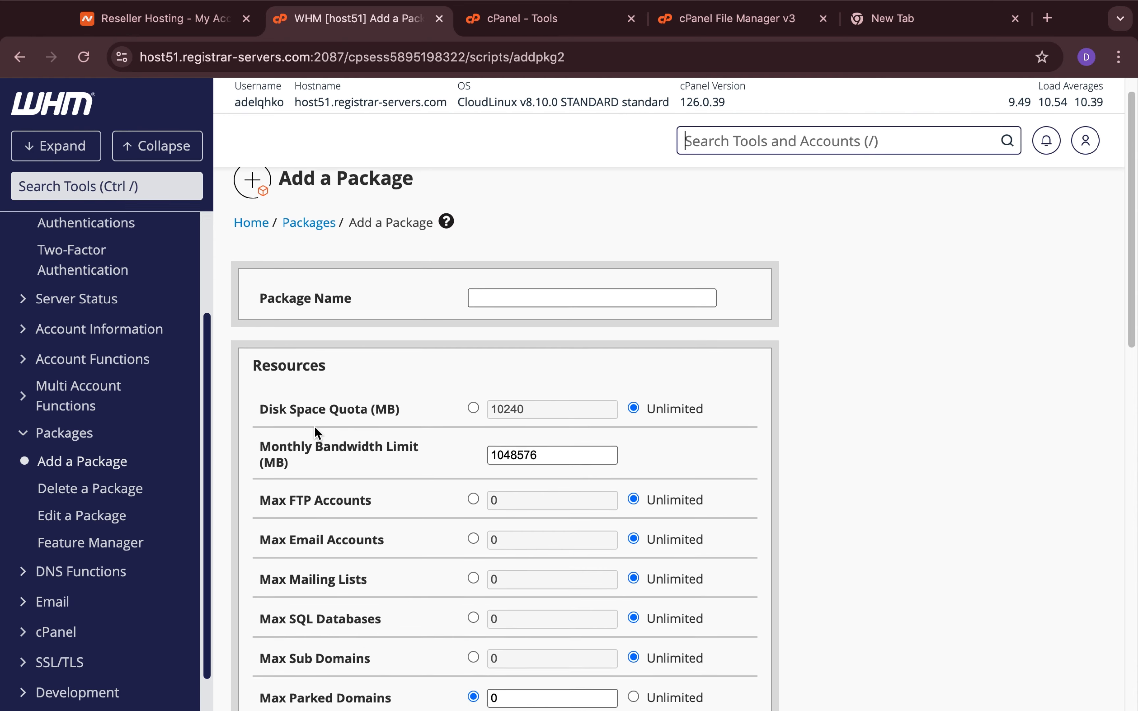
pyautogui.scroll(5, 338, 420)
pyautogui.click(530, 322)
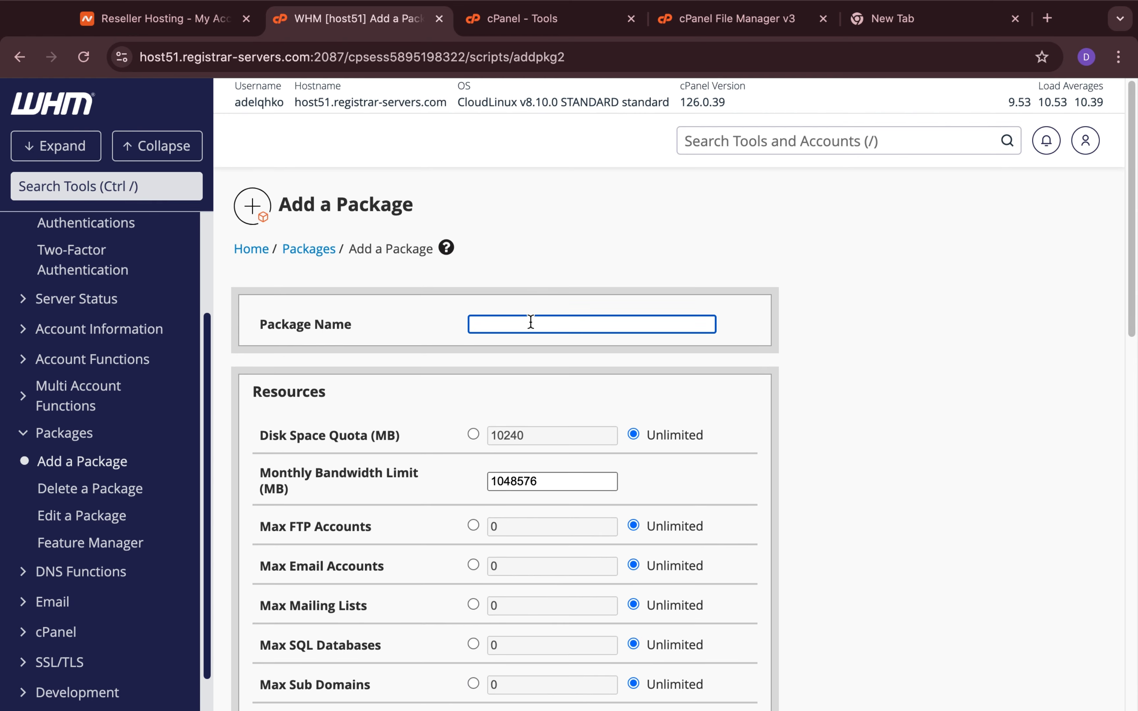
pyautogui.scroll(-1, 296, 451)
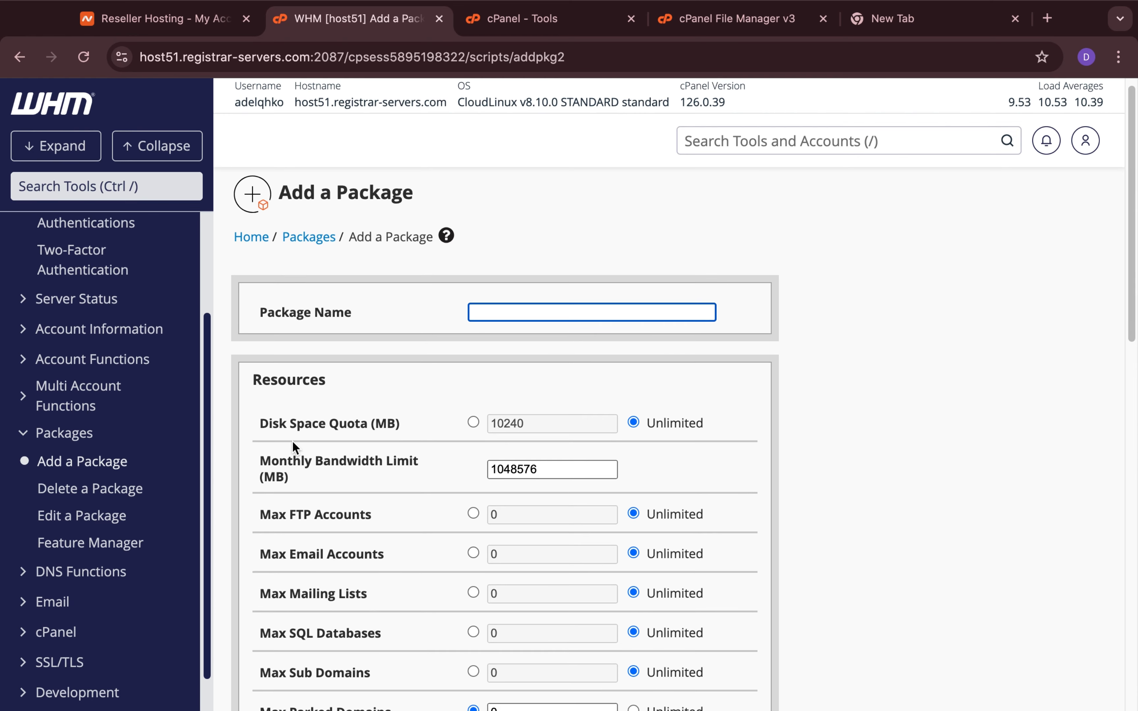
pyautogui.tripleClick(264, 426)
pyautogui.scroll(-3, 377, 505)
pyautogui.moveTo(272, 392); pyautogui.dragTo(289, 409)
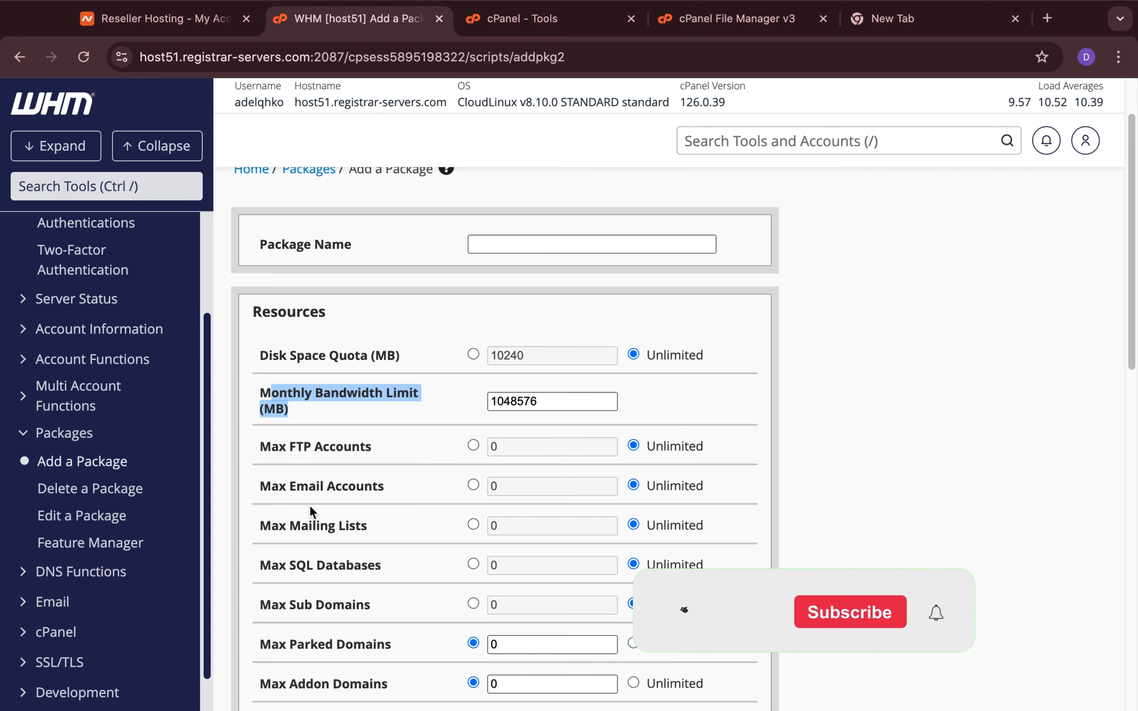
# Step: Review the email, database and domain limits and the Settings section of the Add a Package form
pyautogui.moveTo(279, 486); pyautogui.dragTo(402, 499)
pyautogui.scroll(-3, 402, 499)
pyautogui.scroll(-8, 245, 474)
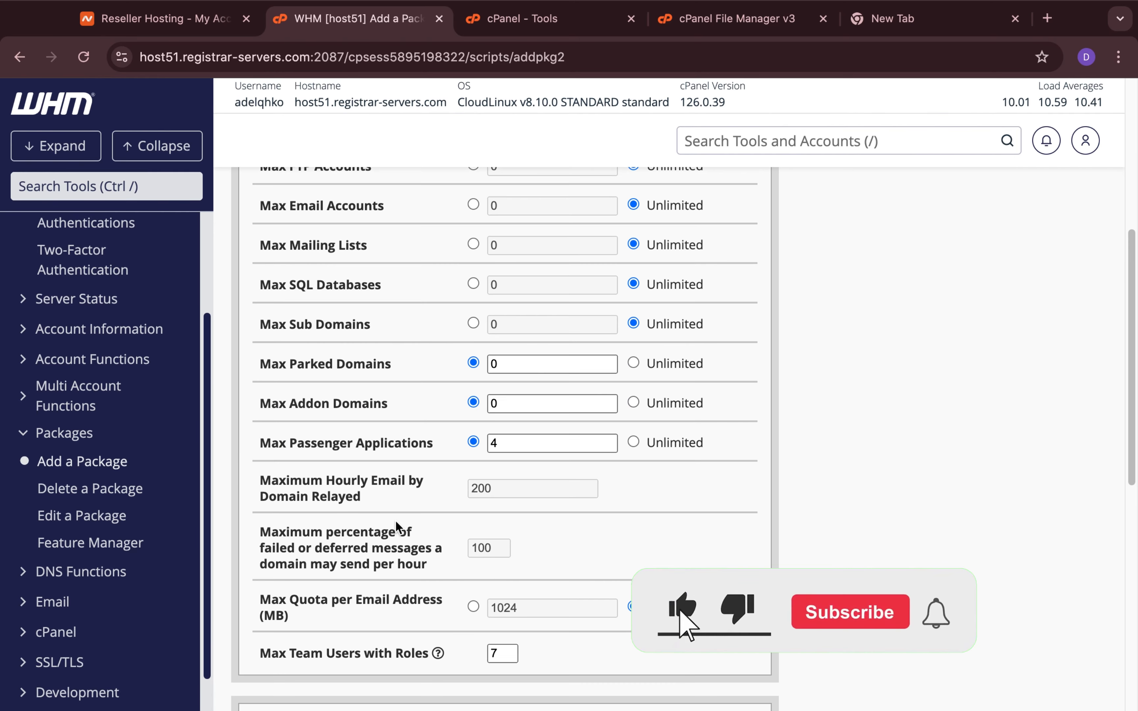
pyautogui.scroll(-6, 396, 522)
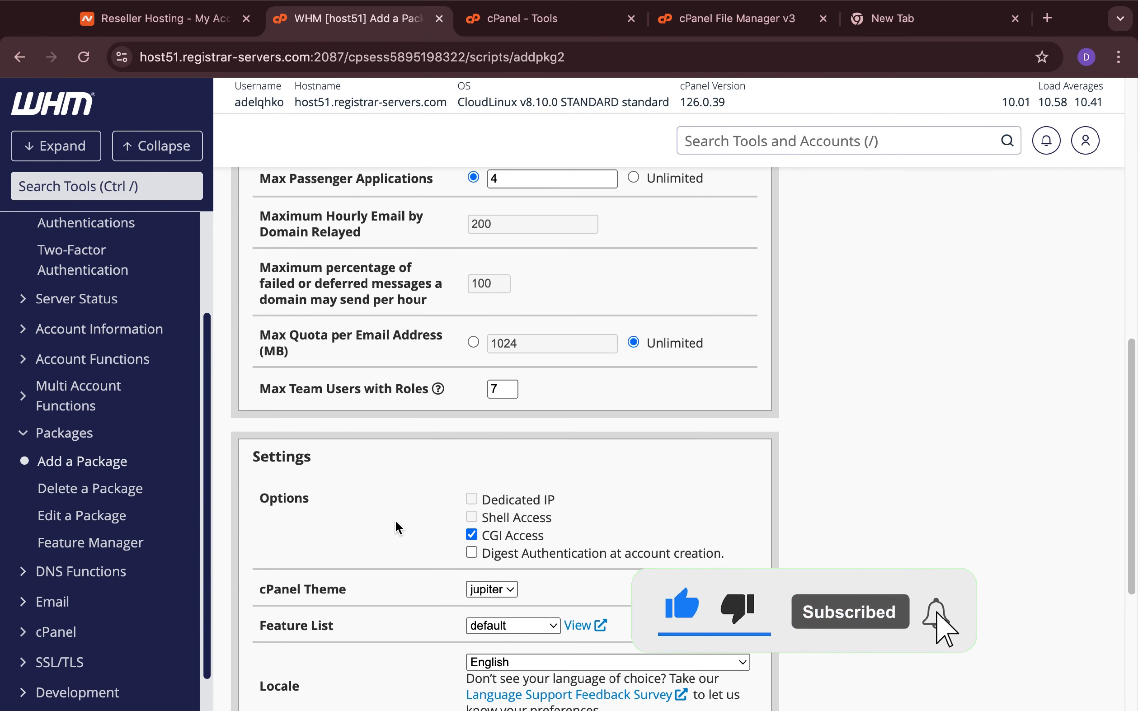
pyautogui.scroll(14, 397, 527)
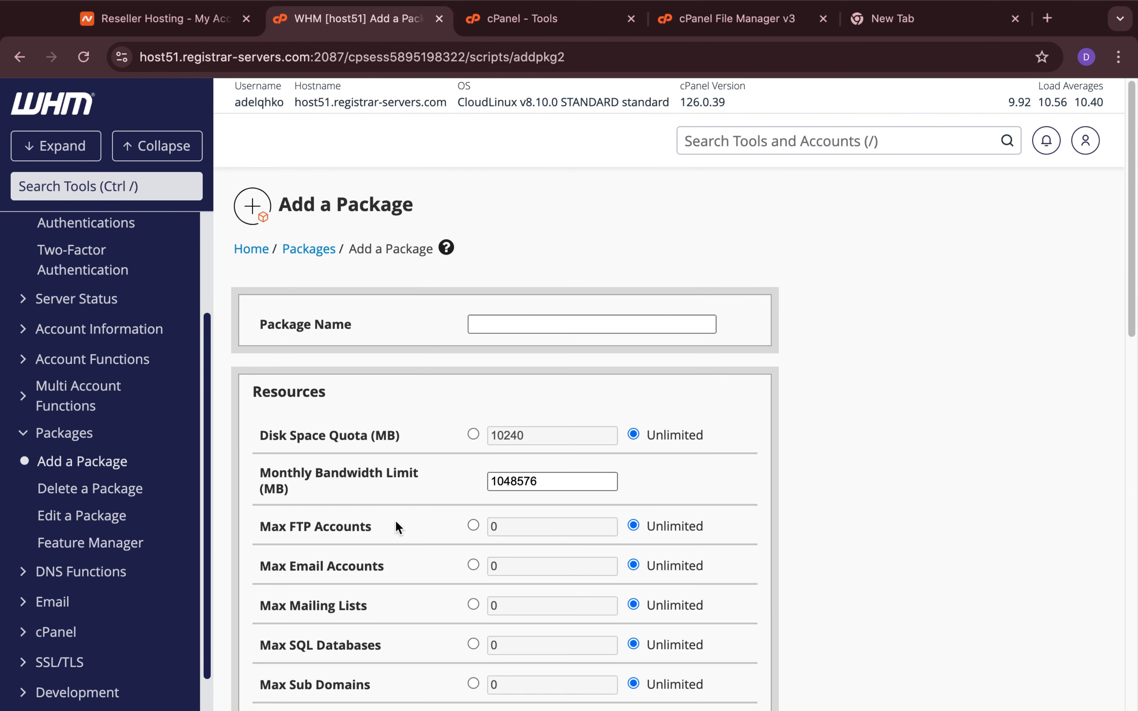
# Step: Return to the WHM home page, then reopen the Add a Package form and view its Resources section
pyautogui.click(81, 116)
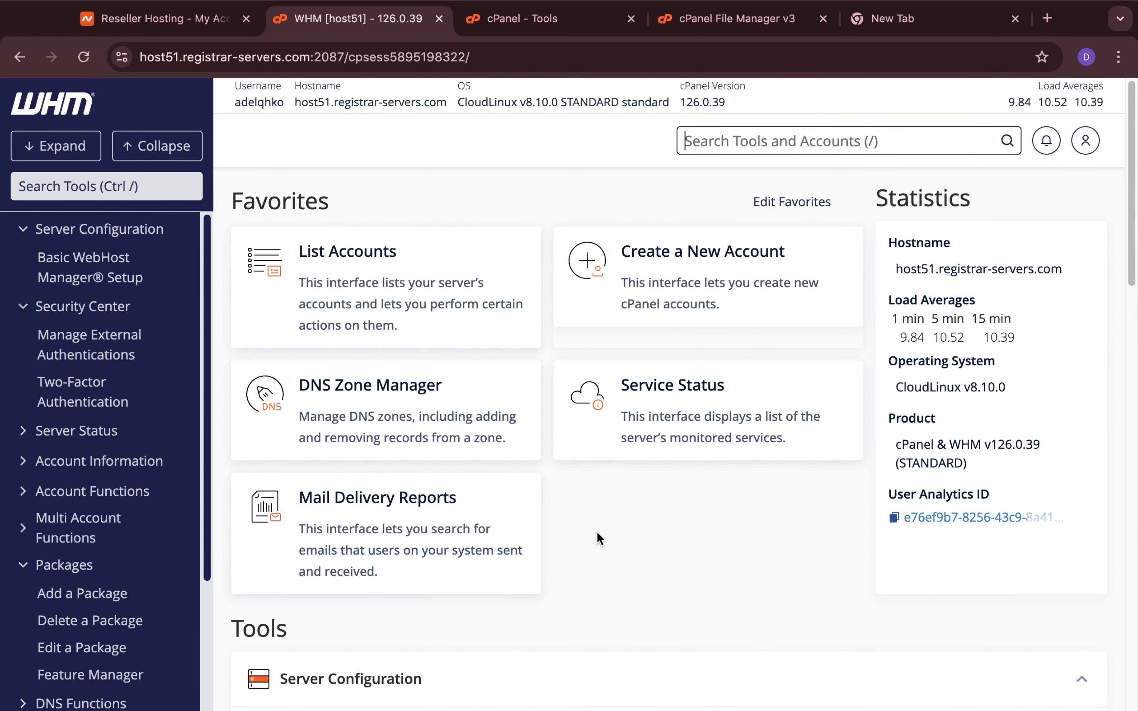
pyautogui.scroll(-3, 99, 628)
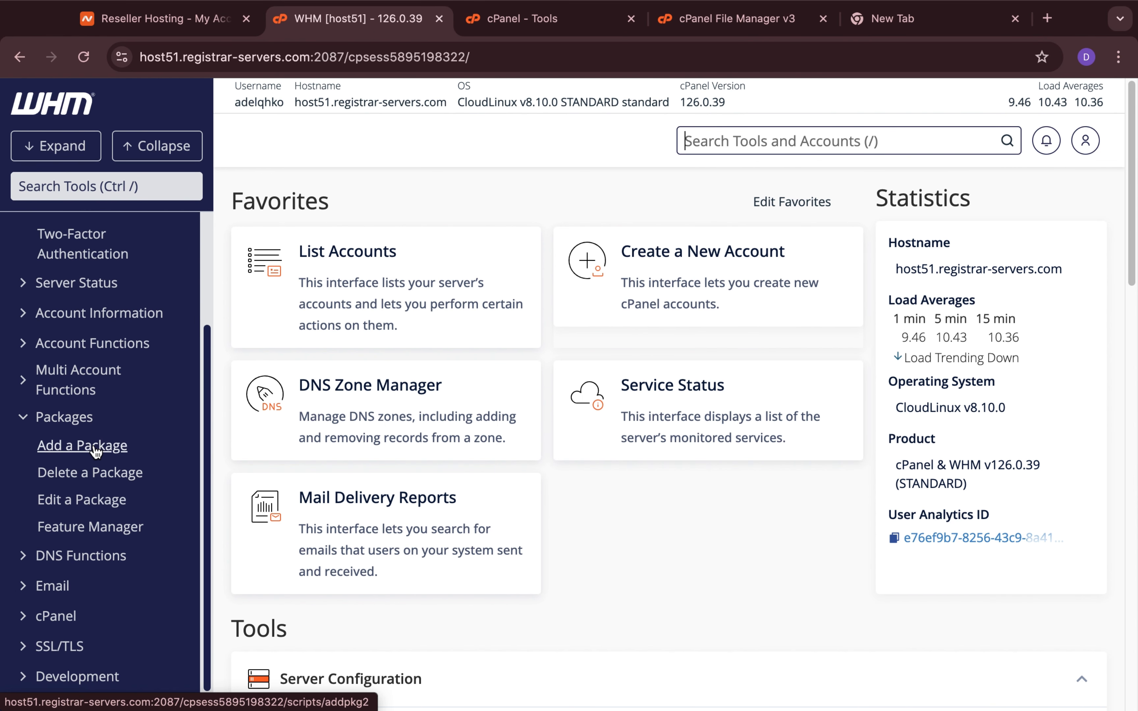
pyautogui.click(96, 449)
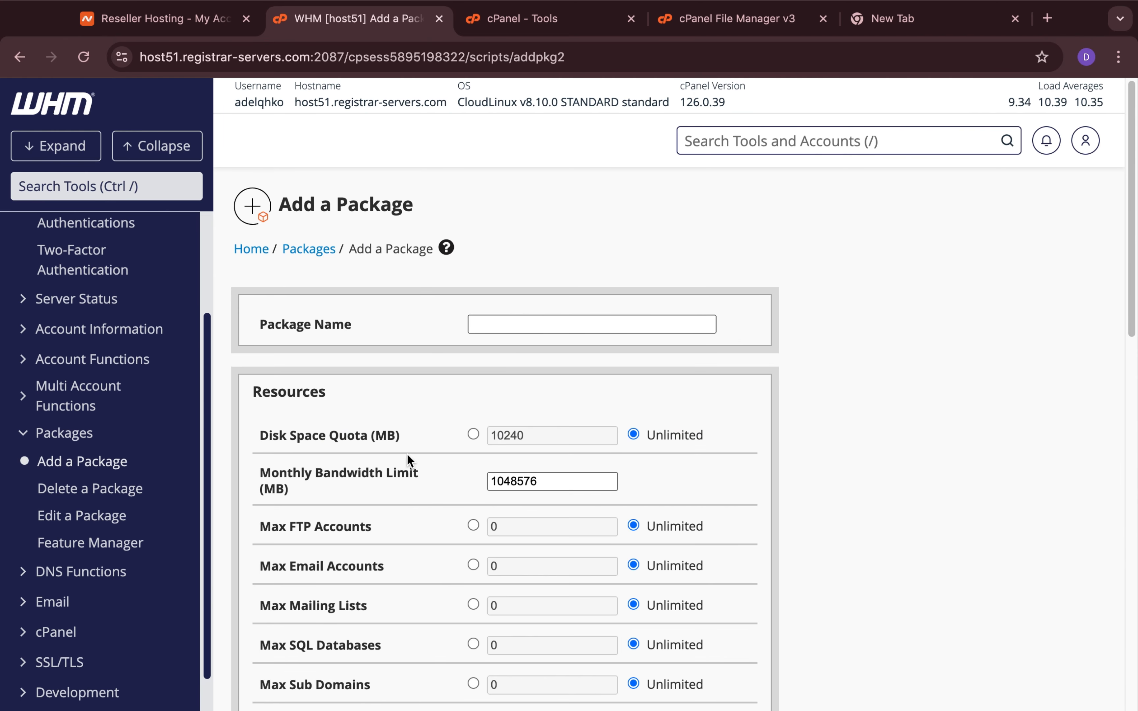
pyautogui.scroll(-3, 412, 452)
pyautogui.scroll(-1, 412, 452)
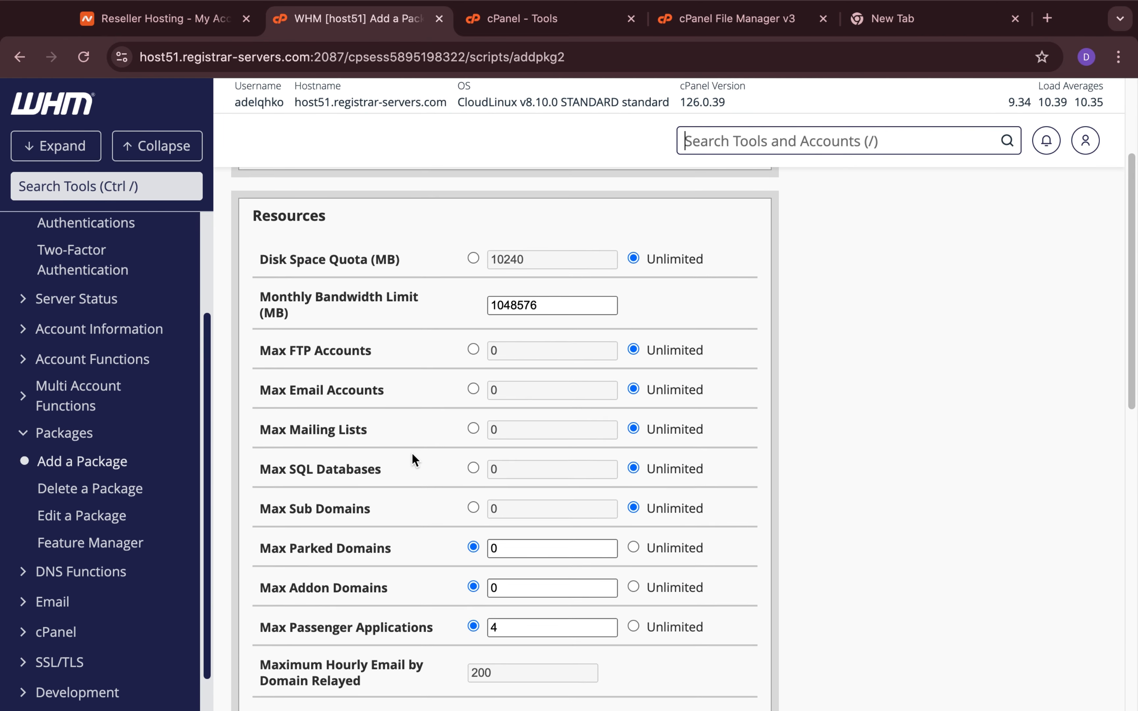
# Step: Review the Resources limits and the Settings section of the Add a Package form, from Package Name down to Locale
pyautogui.scroll(-5, 412, 453)
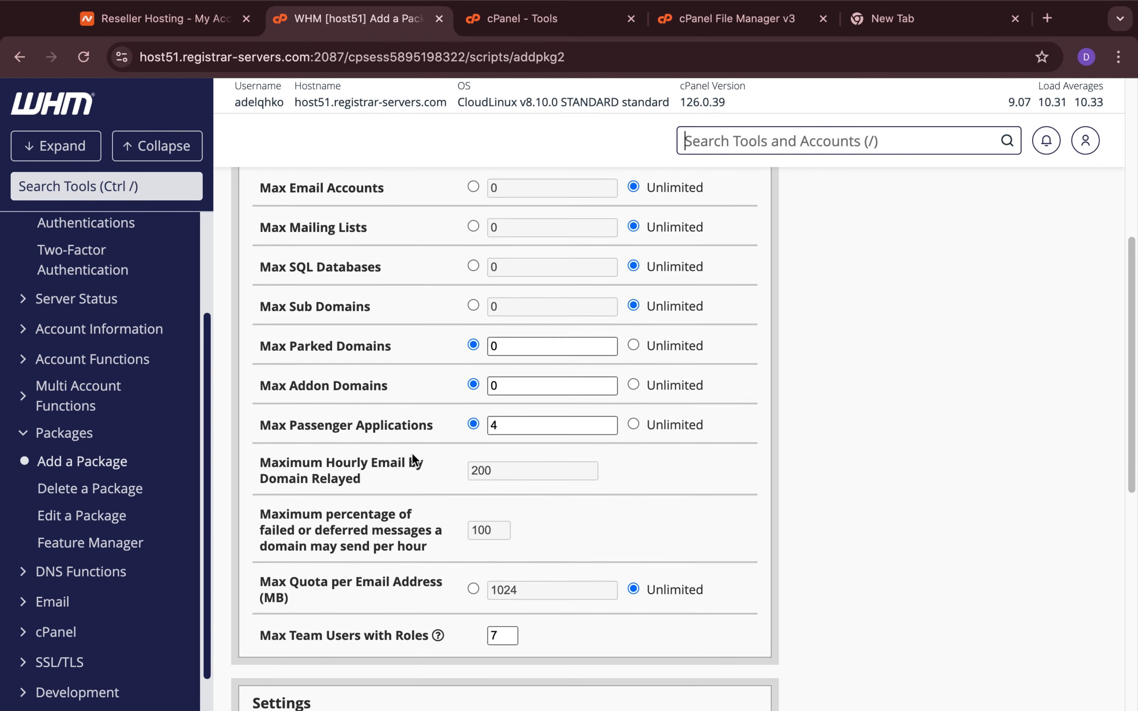
pyautogui.scroll(-6, 412, 453)
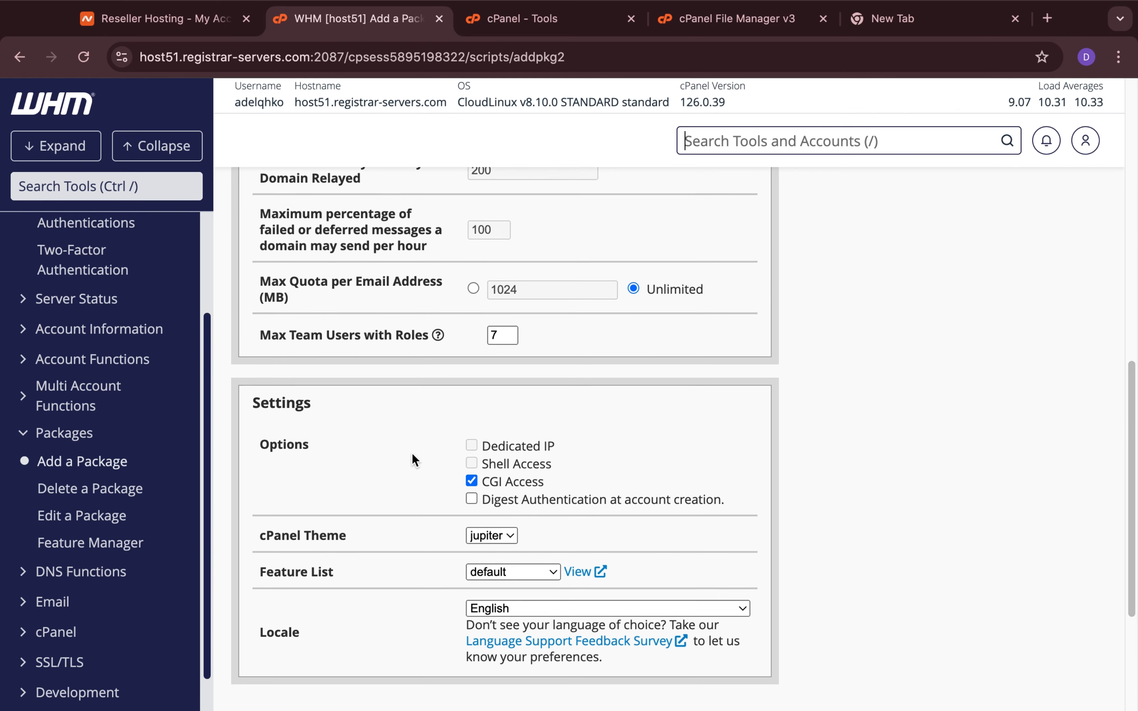
pyautogui.scroll(-2, 412, 453)
pyautogui.scroll(15, 412, 453)
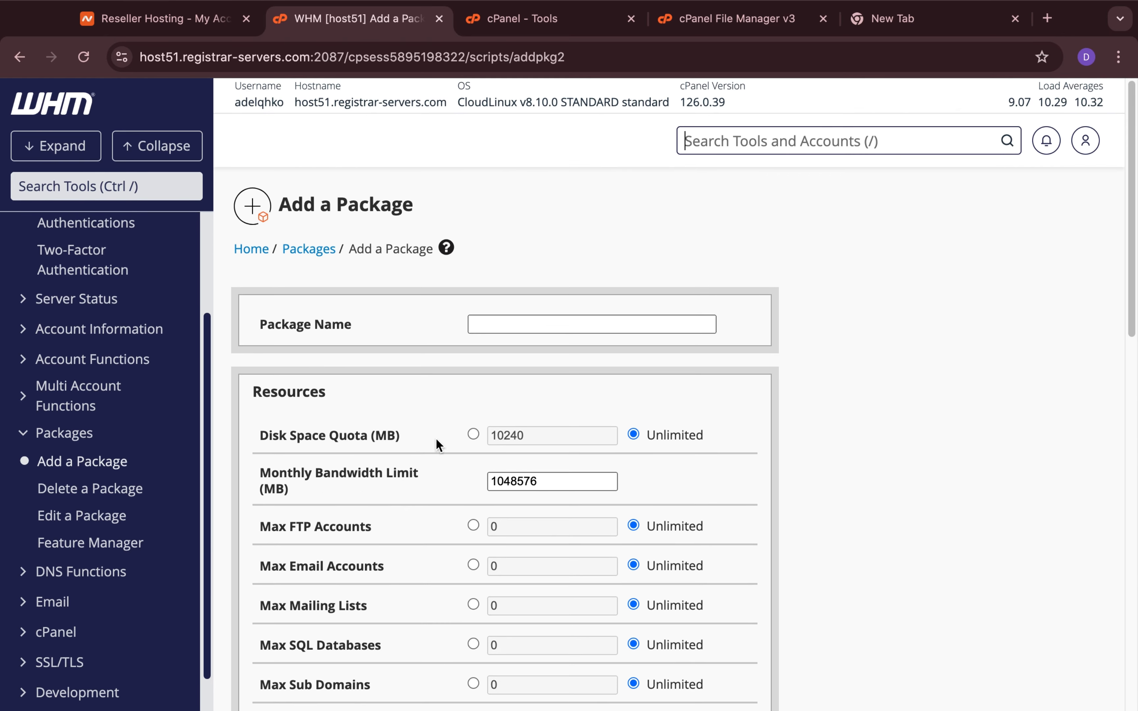
pyautogui.scroll(-8, 496, 395)
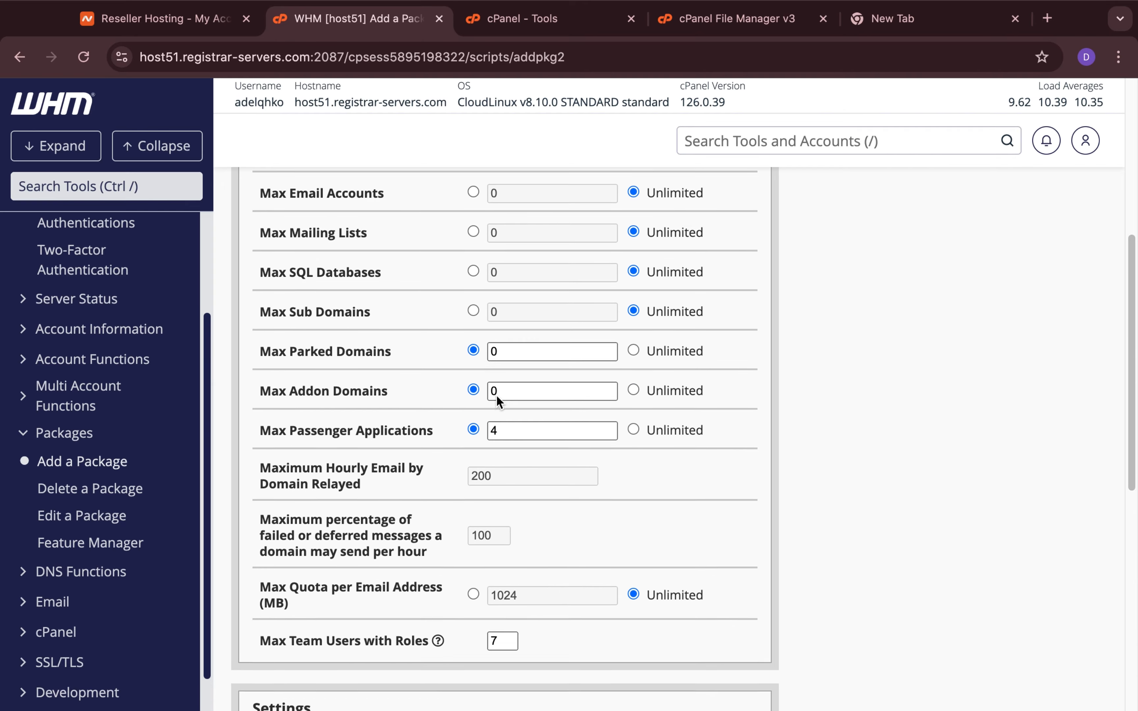
pyautogui.scroll(-3, 498, 398)
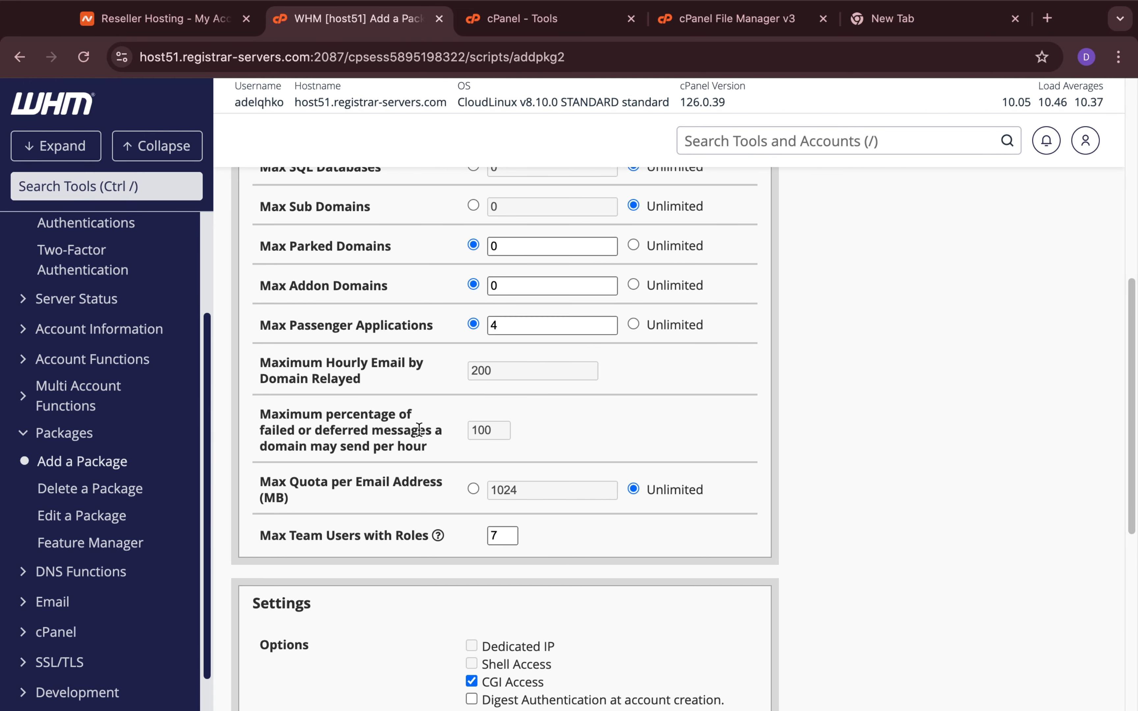
pyautogui.scroll(1, 430, 432)
pyautogui.scroll(10, 430, 431)
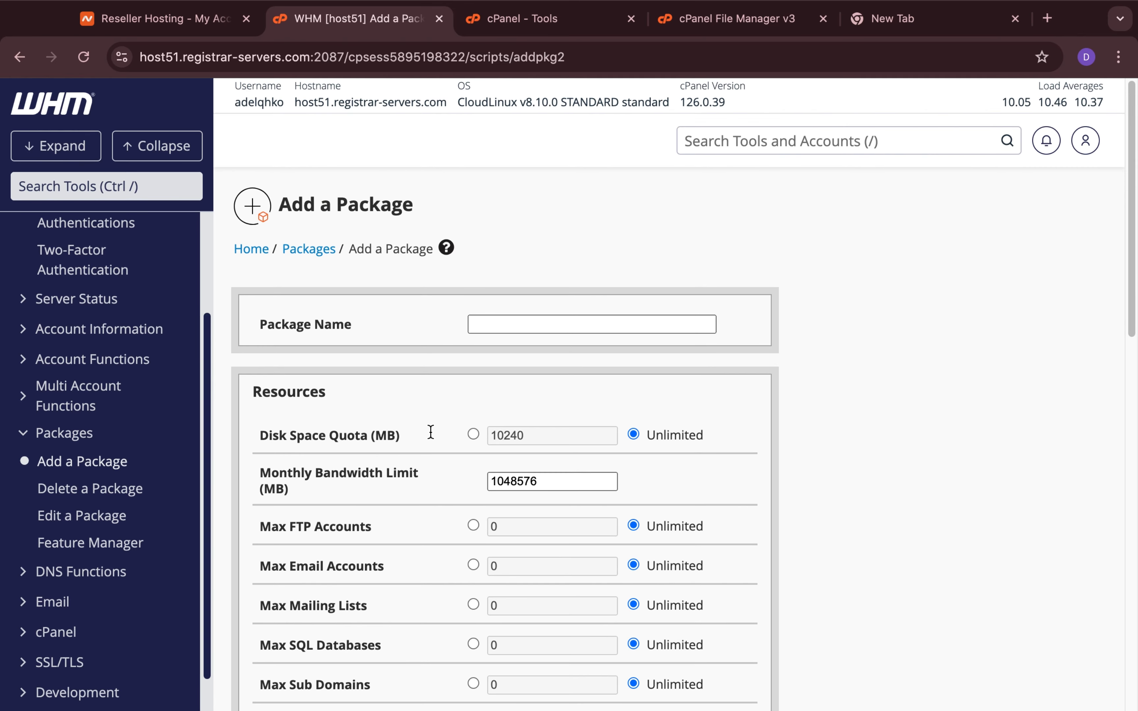
pyautogui.scroll(-9, 430, 431)
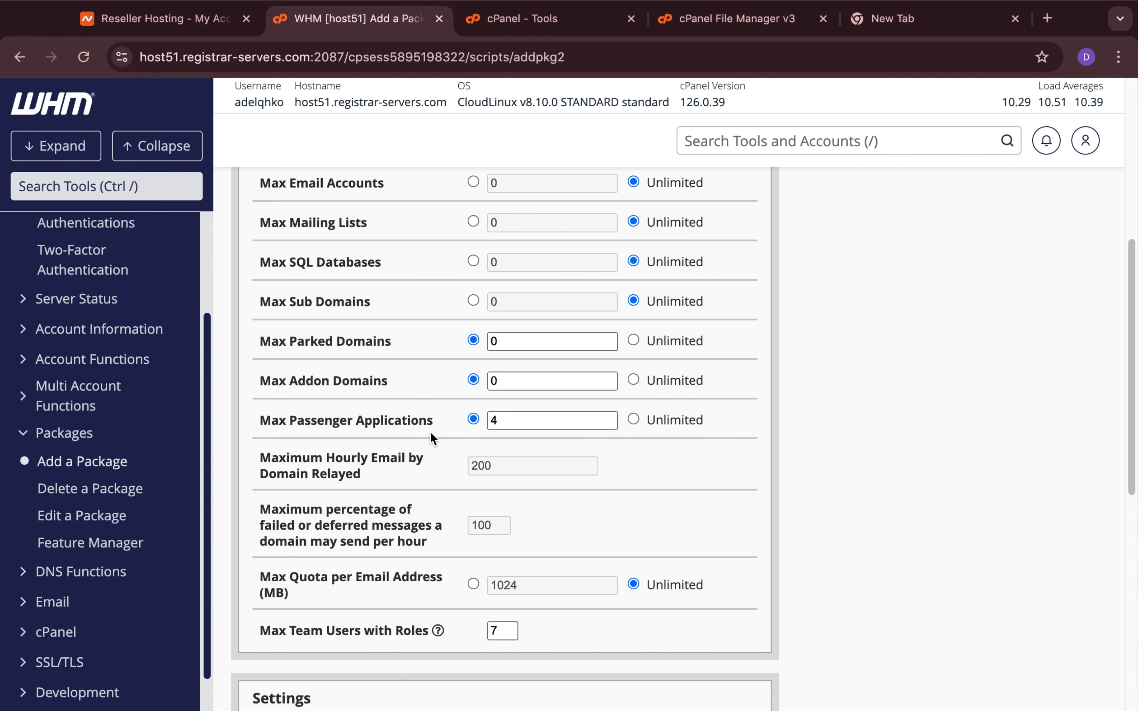
pyautogui.scroll(6, 431, 438)
pyautogui.scroll(2, 431, 432)
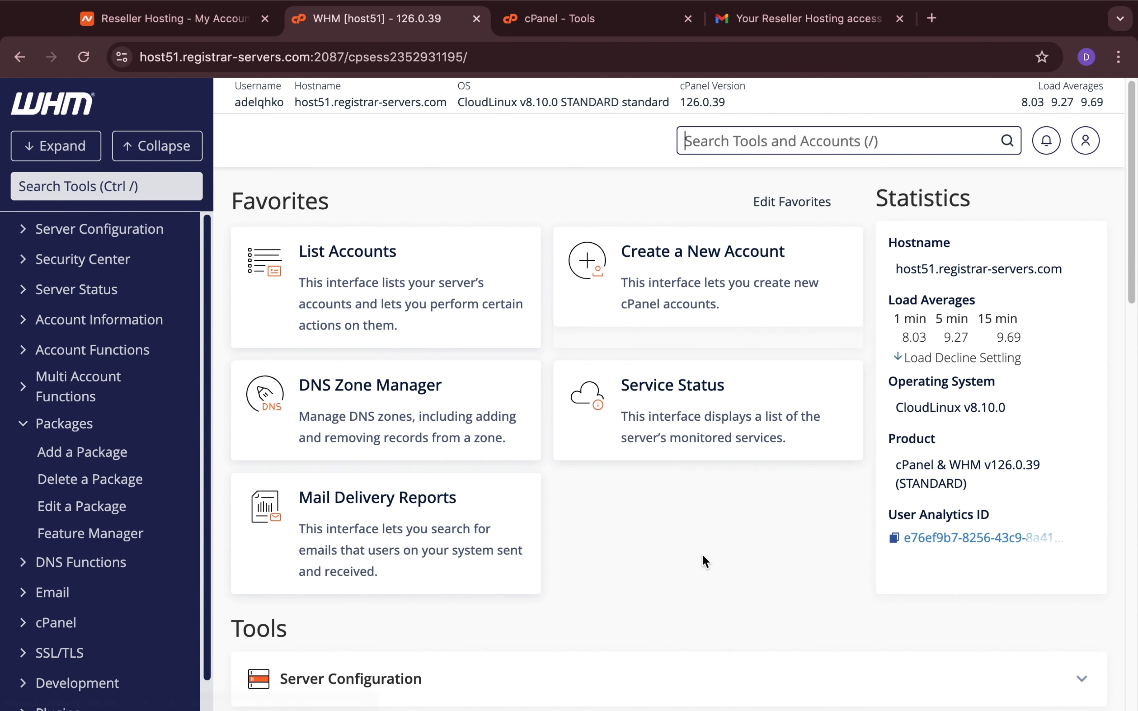
# Step: Look over the tool categories on the WHM home page, then open the Add a Package form
pyautogui.scroll(-10, 718, 543)
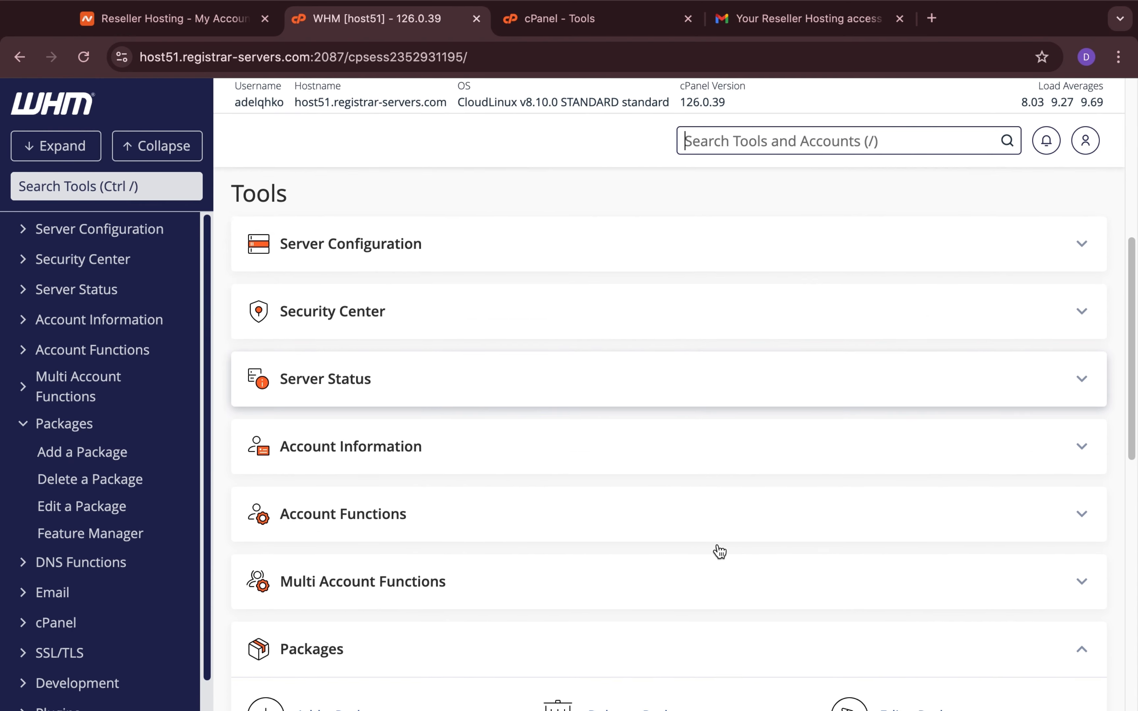
pyautogui.scroll(-7, 718, 545)
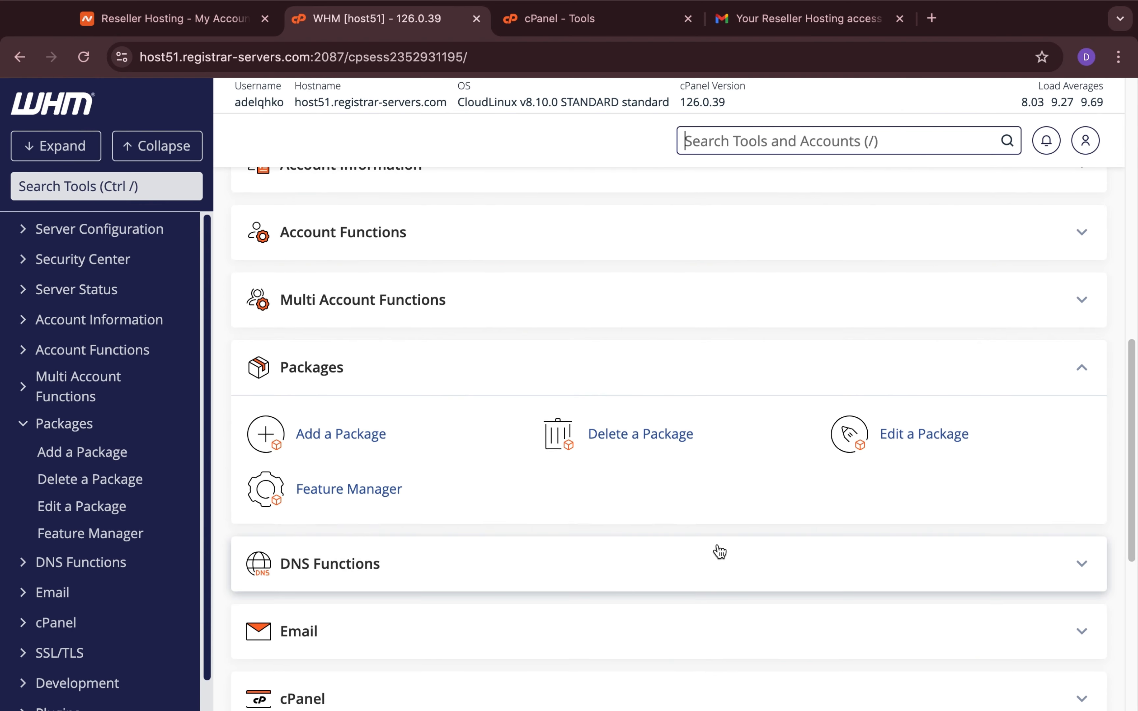
pyautogui.scroll(-6, 720, 551)
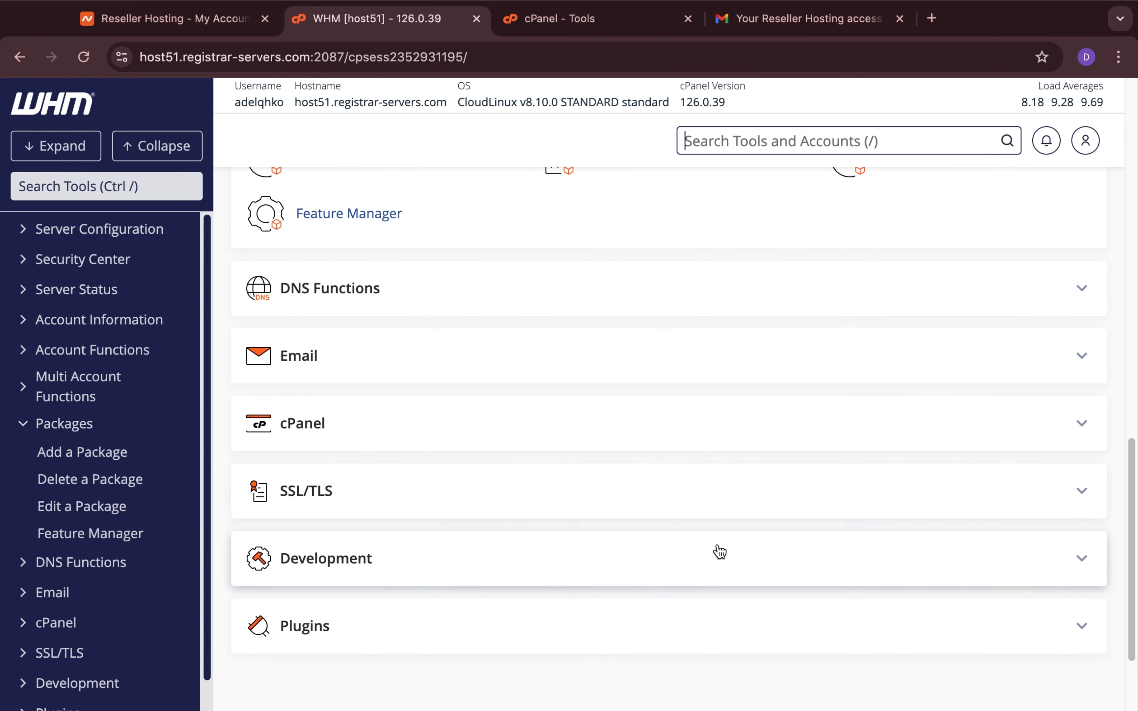
pyautogui.scroll(5, 718, 544)
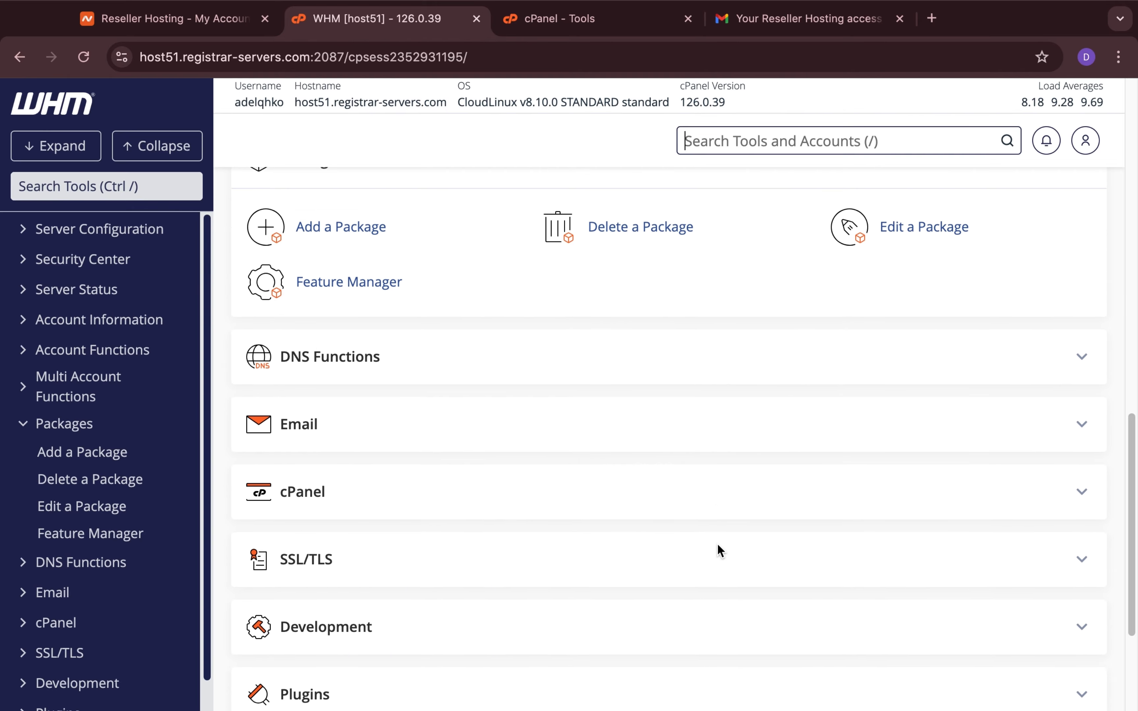
pyautogui.scroll(5, 718, 549)
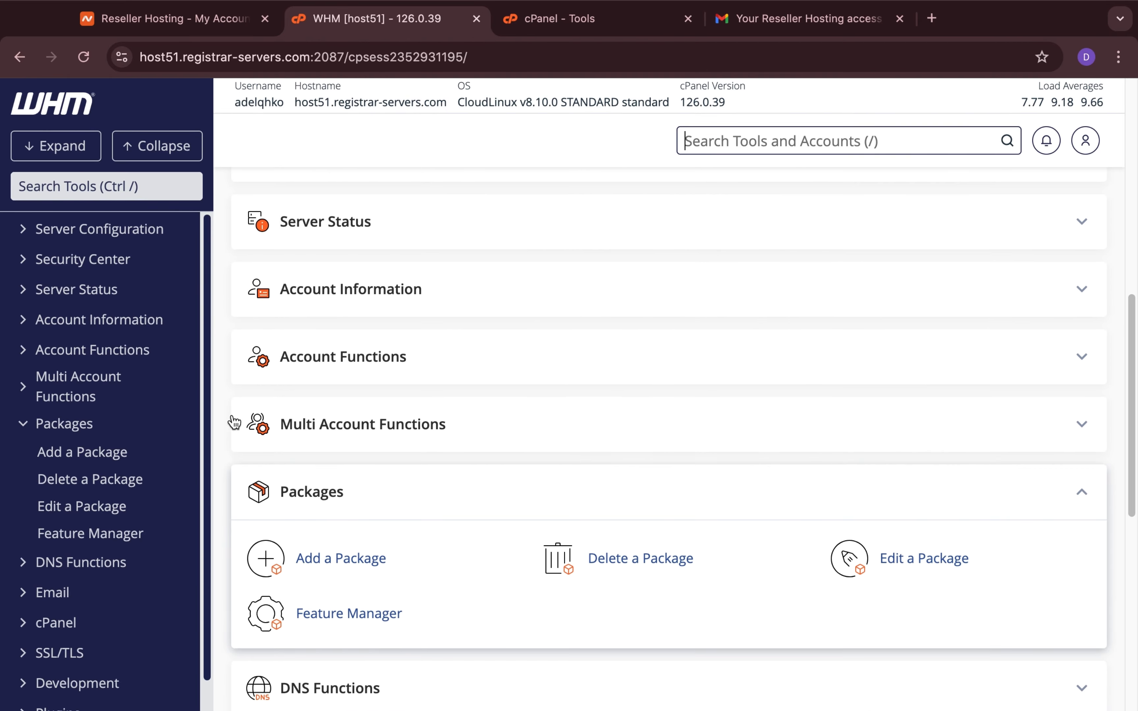
pyautogui.click(117, 463)
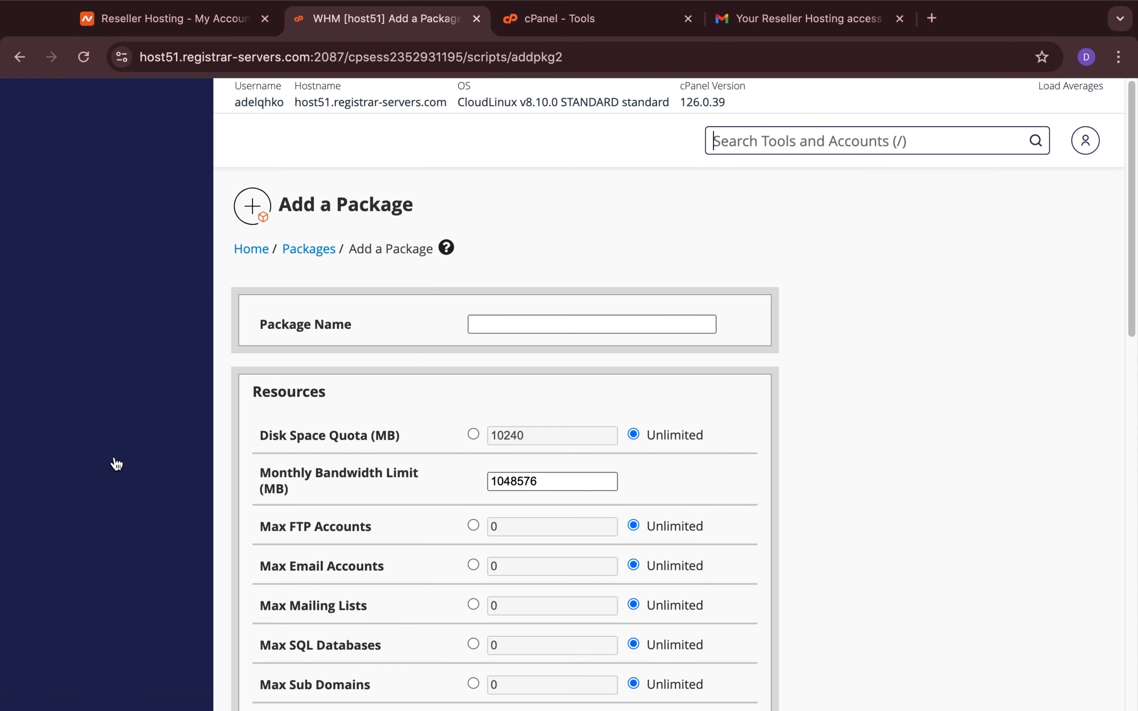
# Step: Name the new hosting package Starter
pyautogui.scroll(-2, 267, 576)
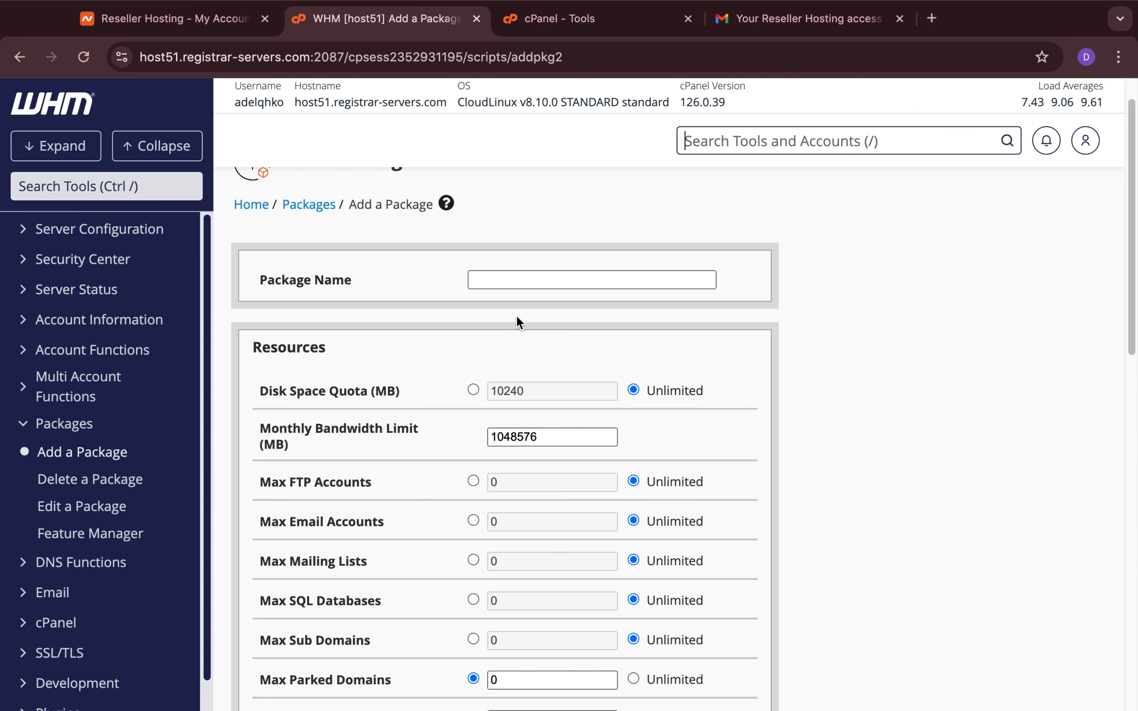
pyautogui.click(525, 278)
pyautogui.write('STart')
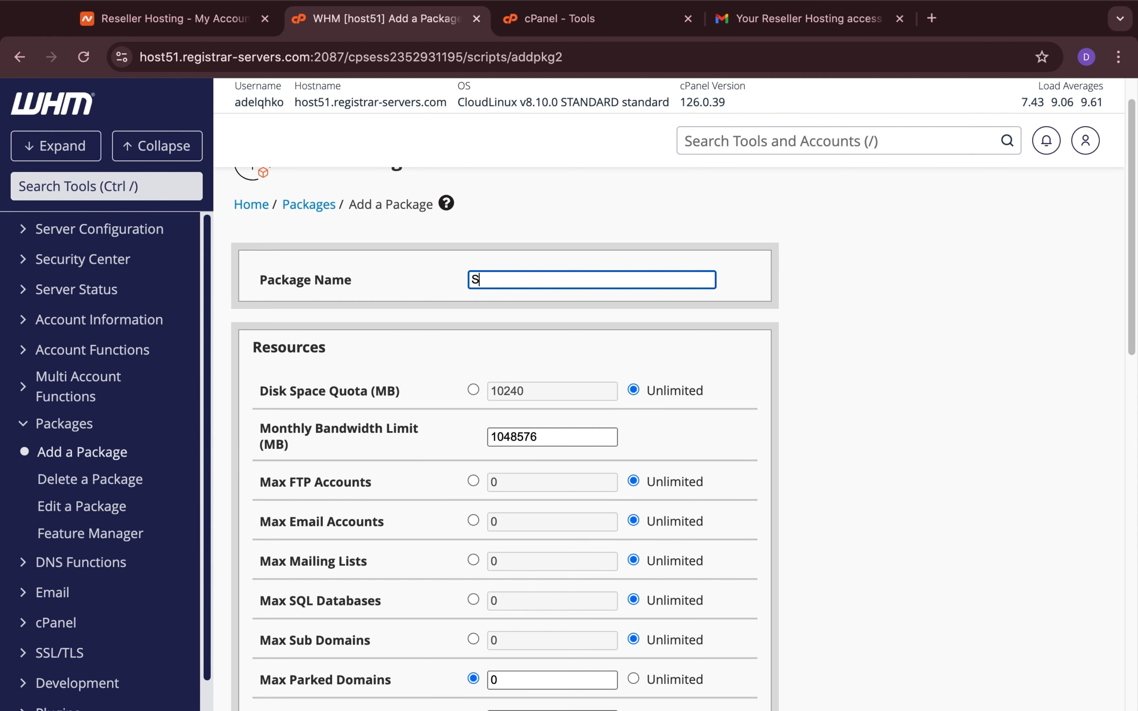
pyautogui.press('BackSpace')
pyautogui.press('BackSpace')
pyautogui.press('BackSpace')
pyautogui.press('BackSpace')
pyautogui.write('tarter')
# Step: Set the package's Disk Space Quota to 102400 MB and its Monthly Bandwidth Limit to 50000 MB
pyautogui.click(550, 392)
pyautogui.click(550, 393)
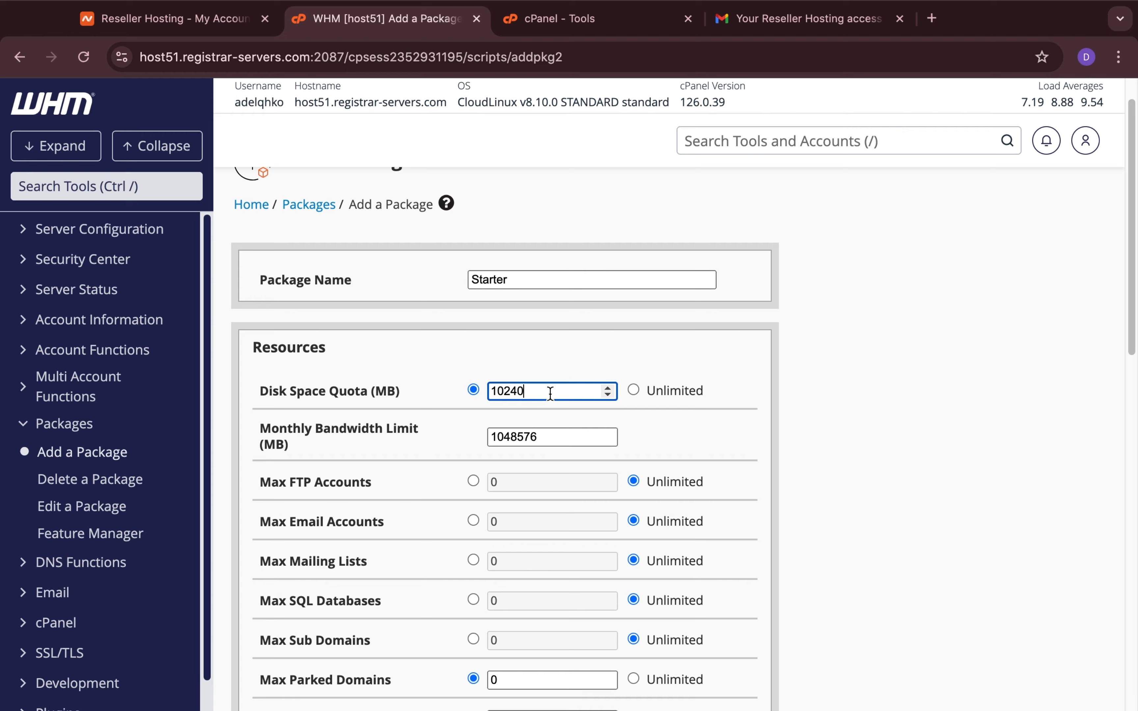
pyautogui.write('0')
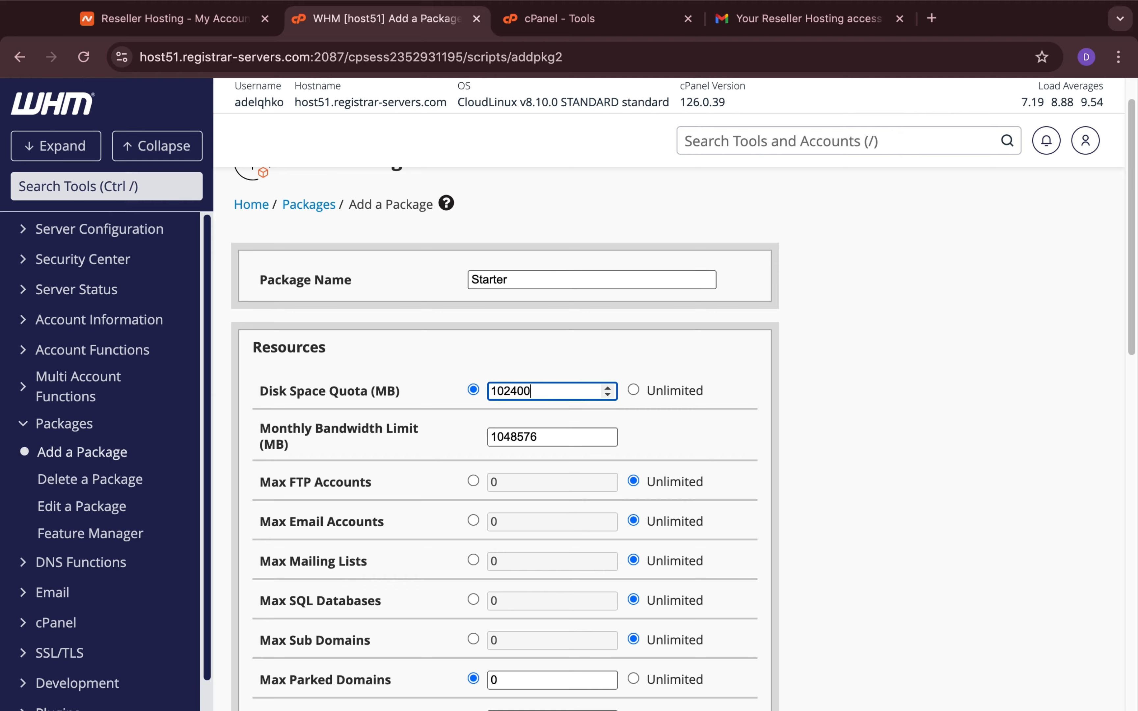
pyautogui.click(544, 437)
pyautogui.doubleClick(545, 438)
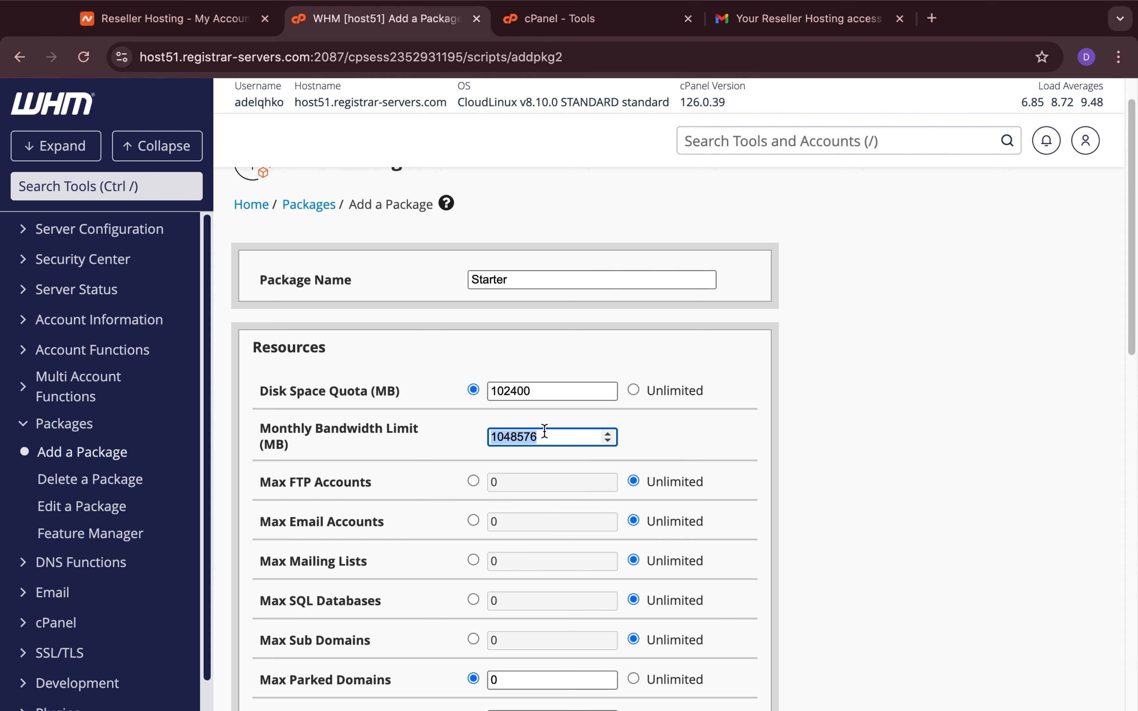
pyautogui.click(545, 431)
pyautogui.doubleClick(544, 436)
pyautogui.write('50000')
pyautogui.click(704, 433)
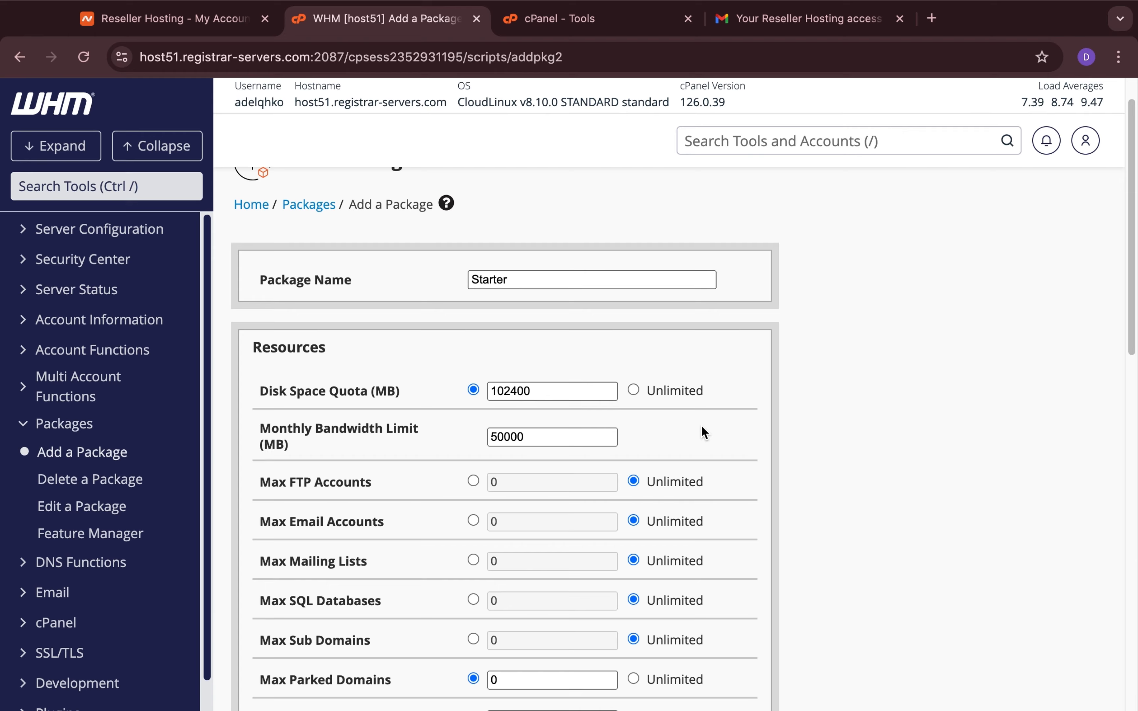
# Step: Limit the package to 2 FTP accounts and 5 email accounts
pyautogui.click(517, 487)
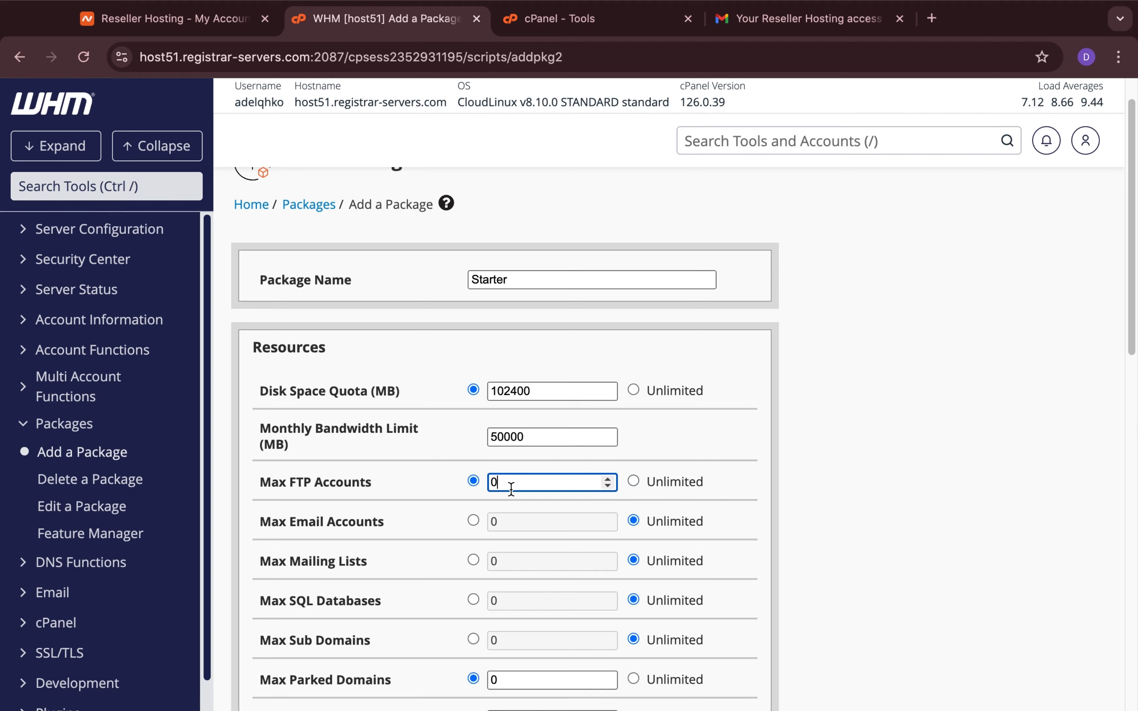
pyautogui.doubleClick(534, 482)
pyautogui.write('2')
pyautogui.click(671, 463)
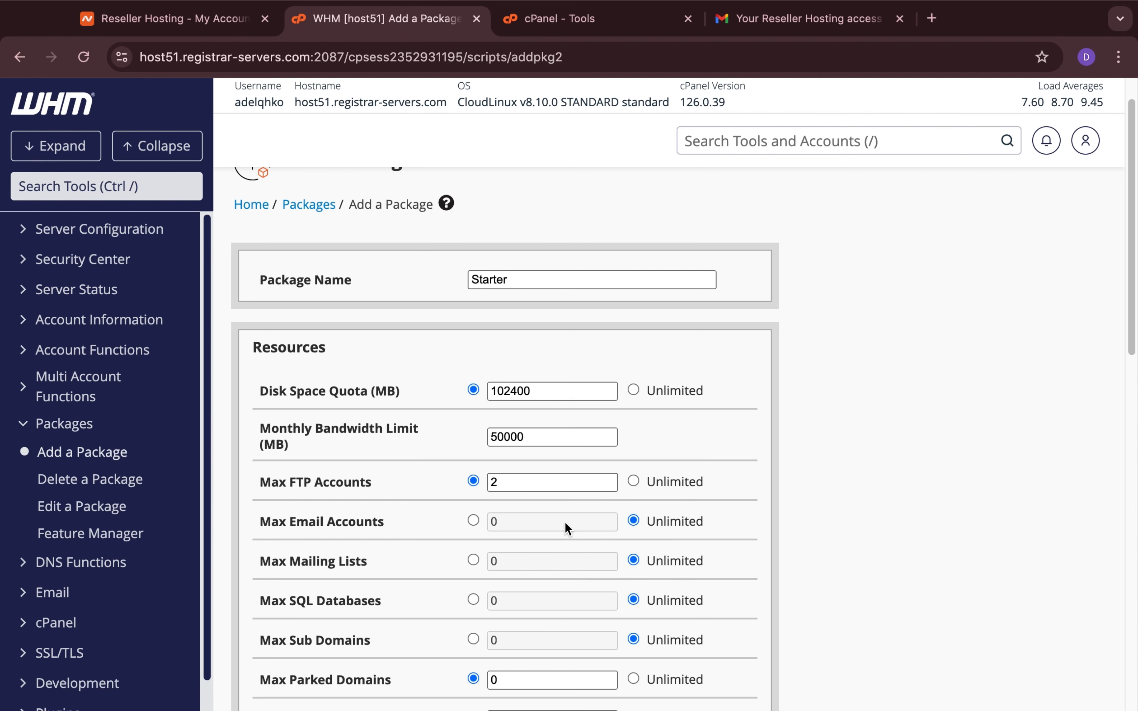
pyautogui.scroll(-3, 513, 528)
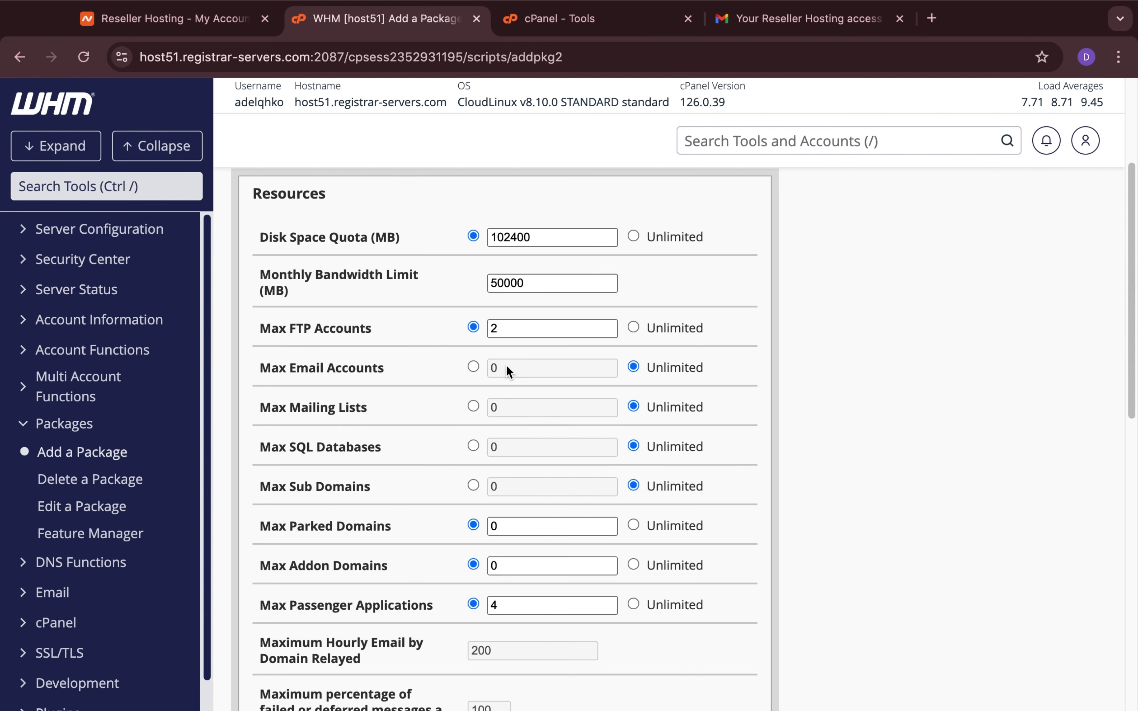
pyautogui.click(506, 368)
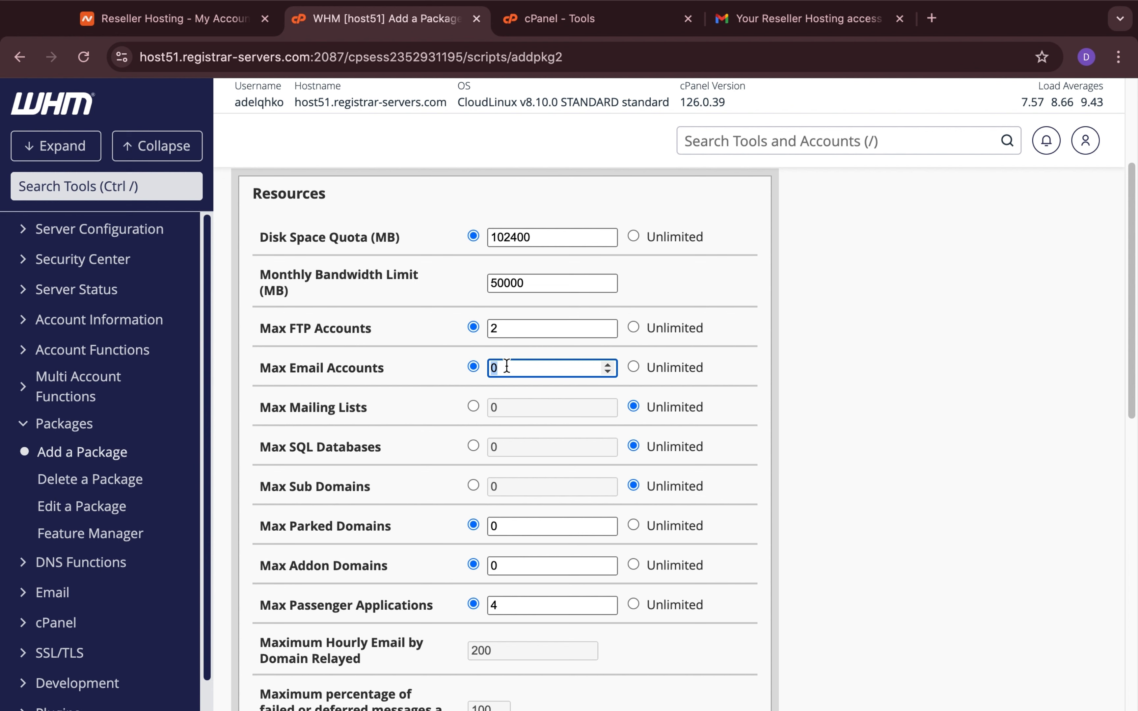
pyautogui.click(506, 367)
pyautogui.press('BackSpace')
pyautogui.write('5')
pyautogui.click(510, 387)
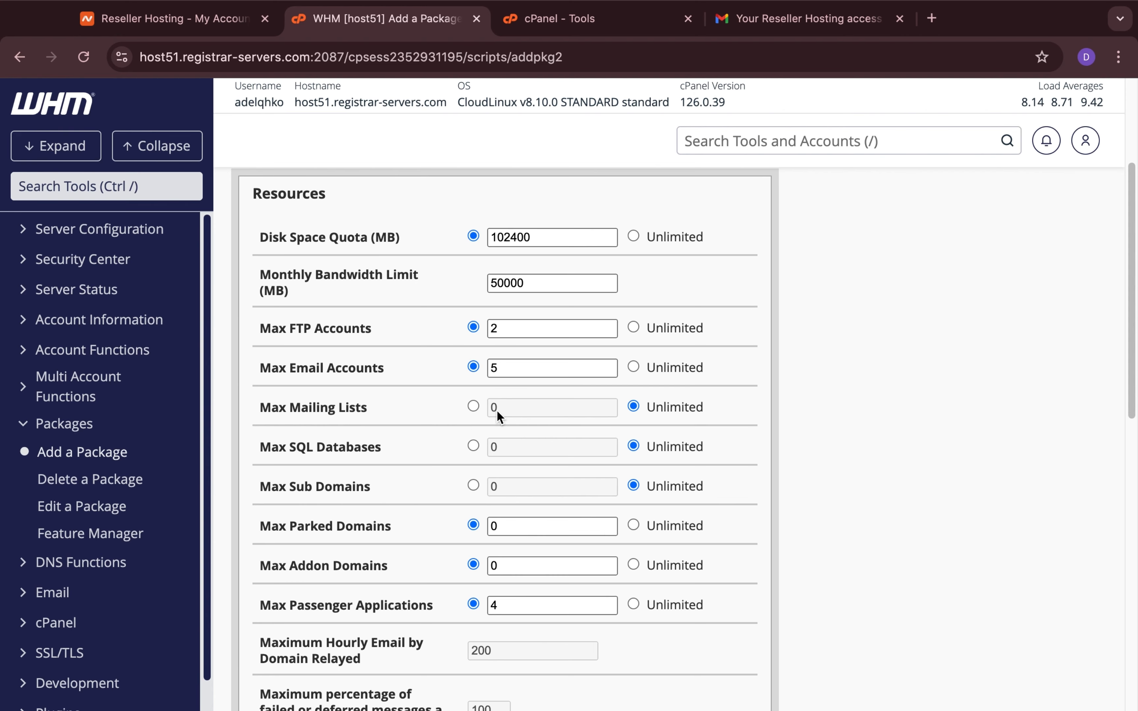
# Step: Limit the package to 2 mailing lists and 5 SQL databases
pyautogui.click(500, 408)
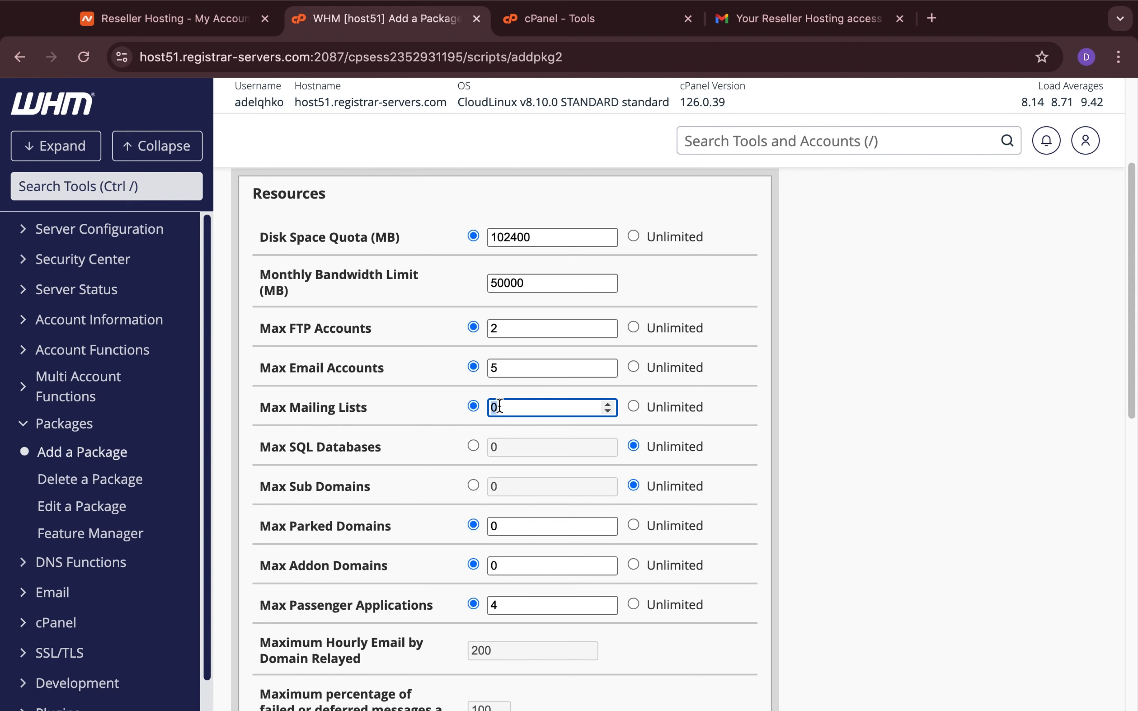
pyautogui.write('2')
pyautogui.click(872, 422)
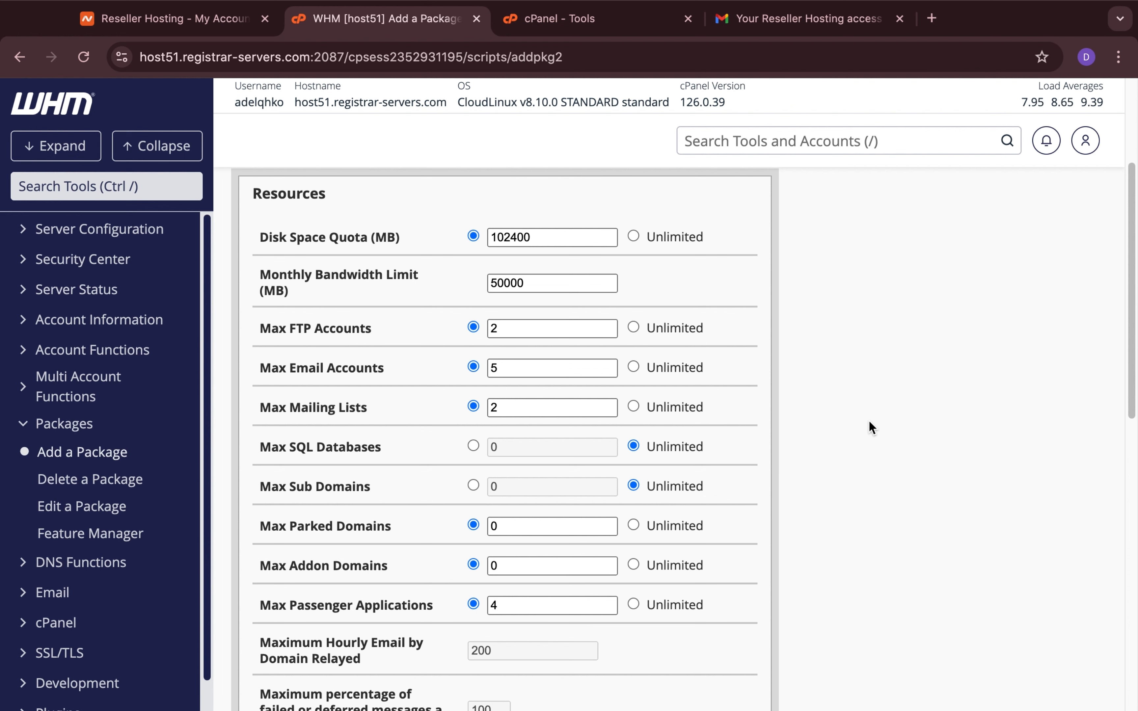
pyautogui.click(541, 450)
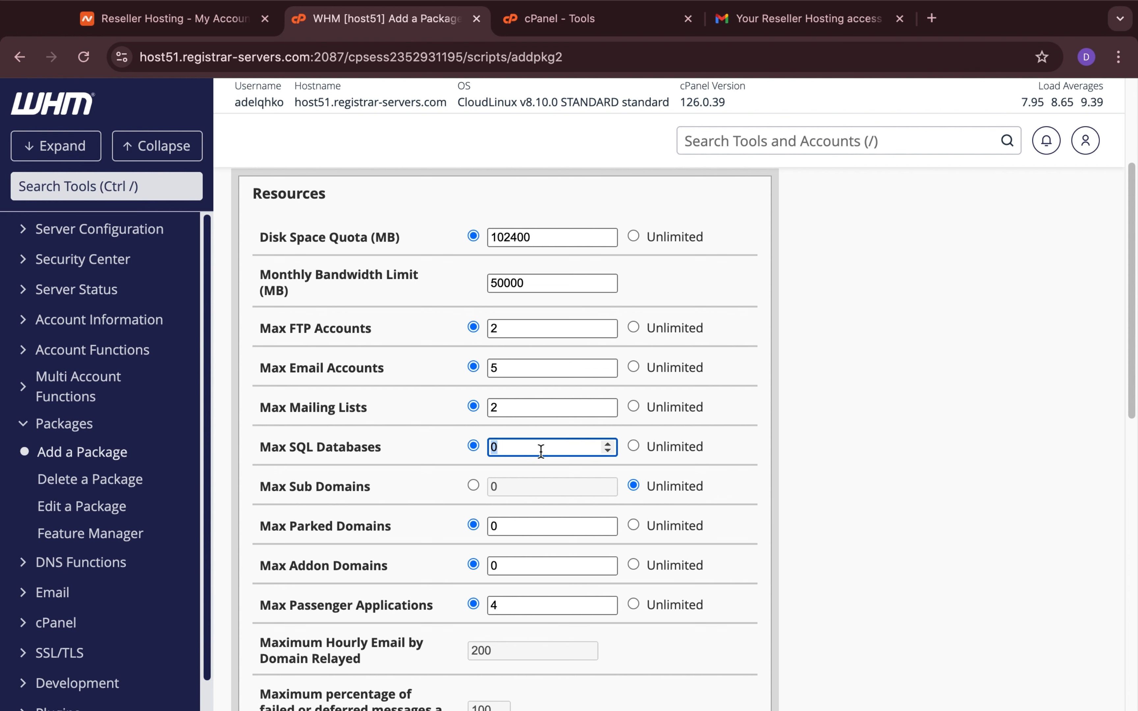
pyautogui.write('5')
pyautogui.click(447, 449)
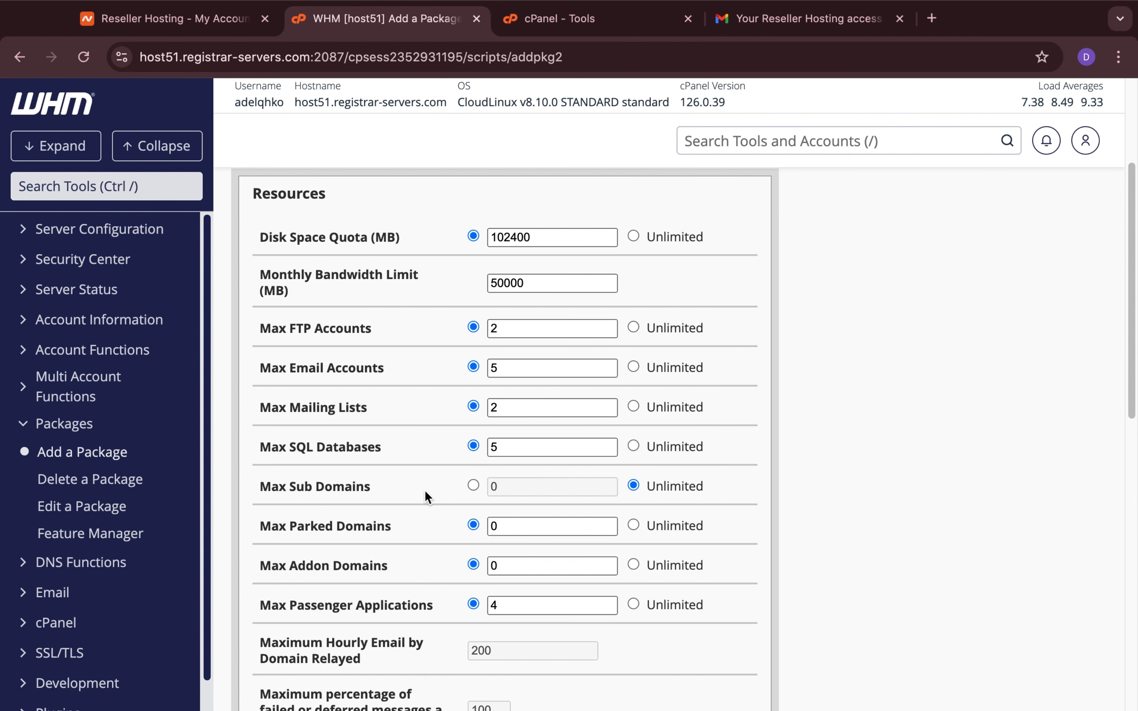
# Step: Set Max Sub Domains to 5 and Max Parked Domains to 1
pyautogui.scroll(-5, 425, 490)
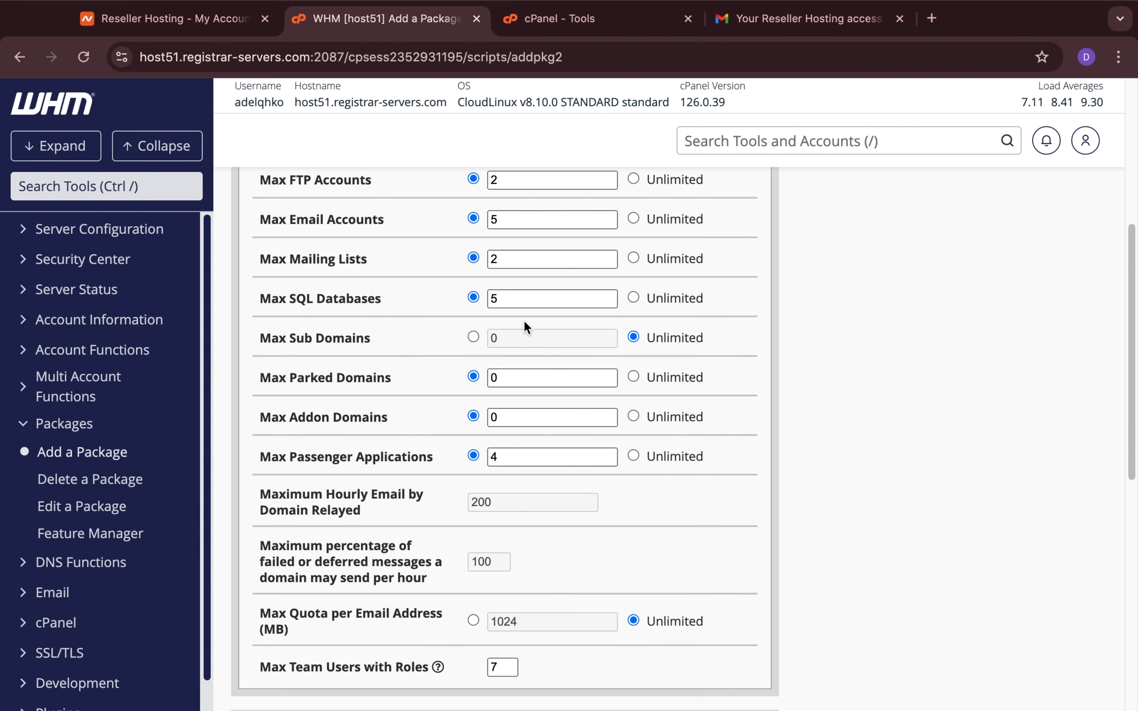
pyautogui.click(525, 339)
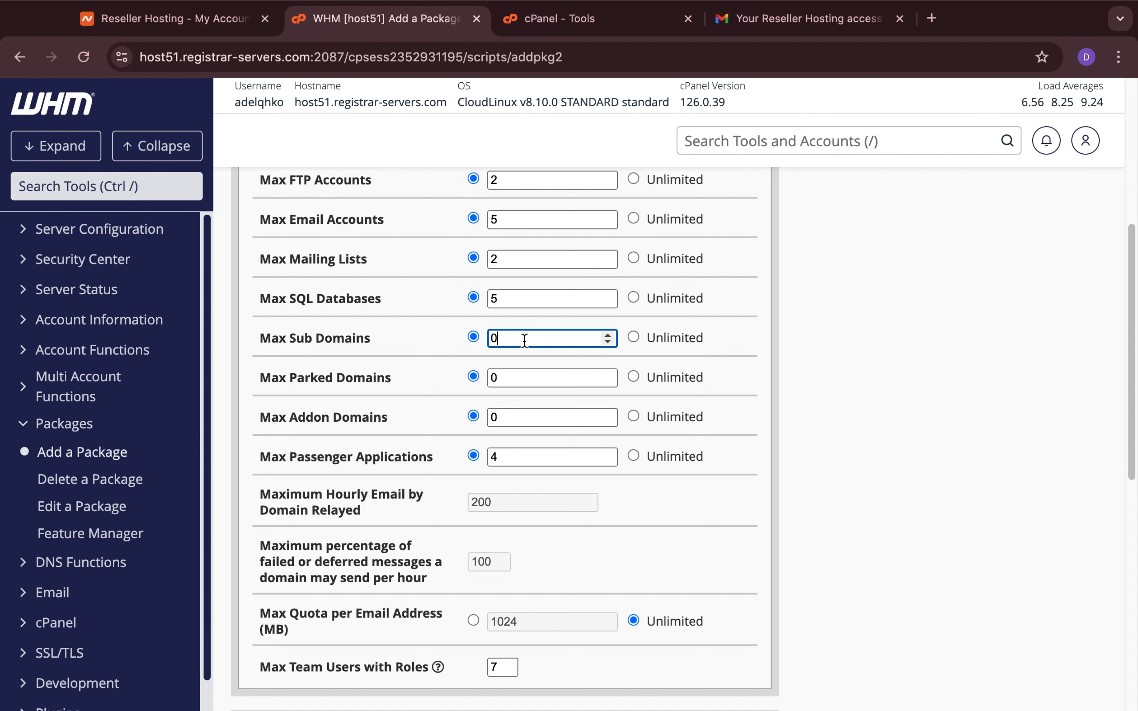
pyautogui.doubleClick(524, 340)
pyautogui.write('5')
pyautogui.click(509, 377)
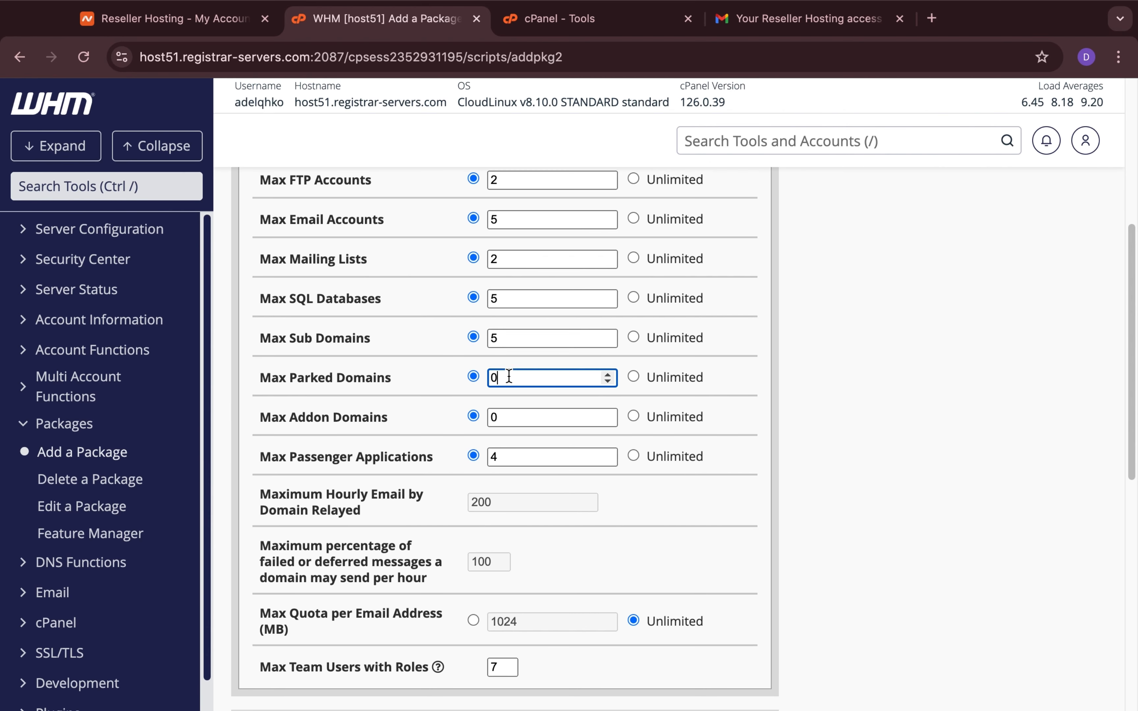
pyautogui.doubleClick(509, 376)
pyautogui.write('1')
pyautogui.click(912, 445)
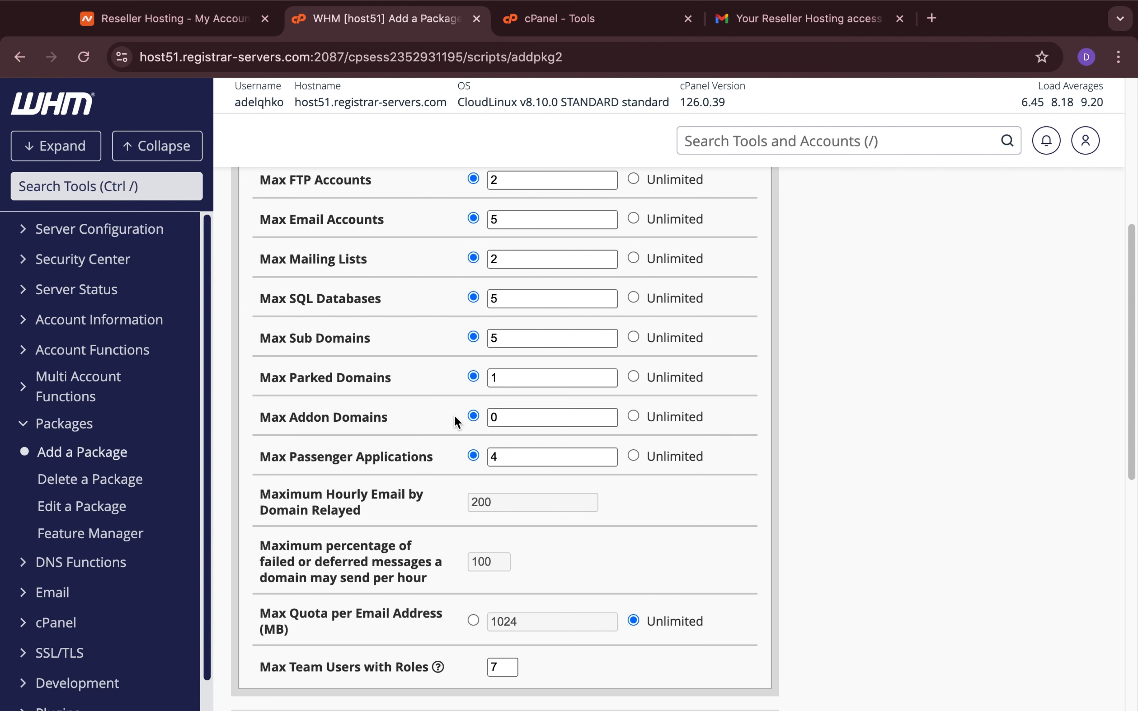
# Step: Keep Max Addon Domains at 0 and set Max Passenger Applications to 0
pyautogui.click(520, 418)
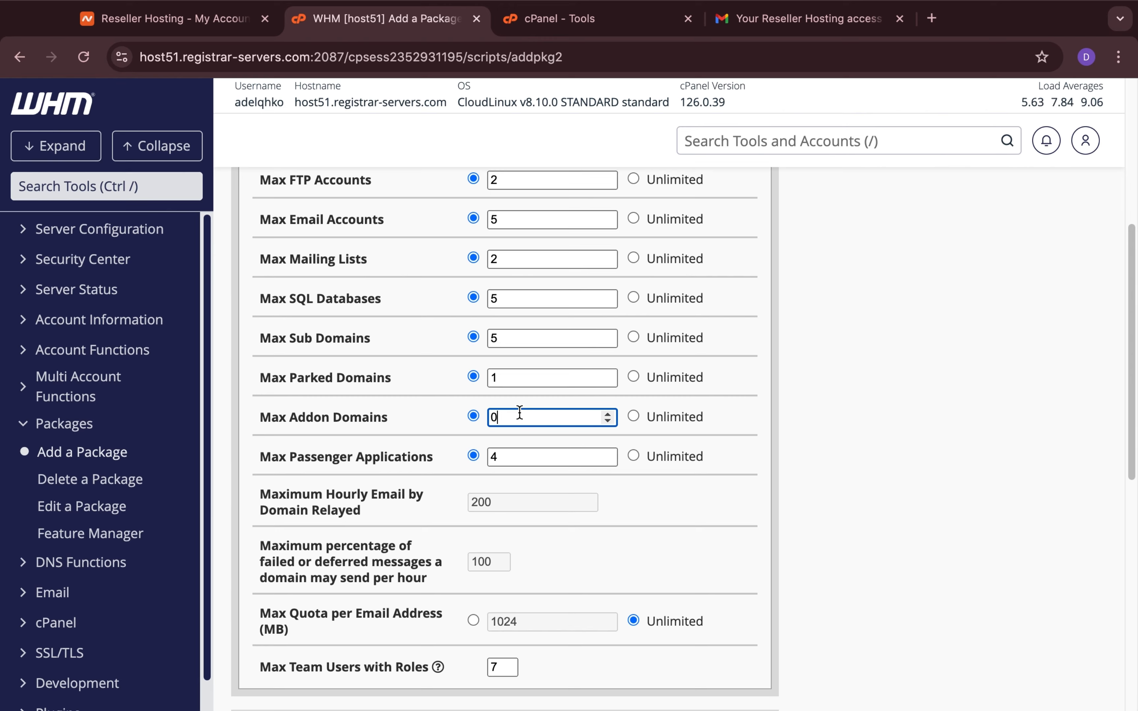
pyautogui.doubleClick(505, 459)
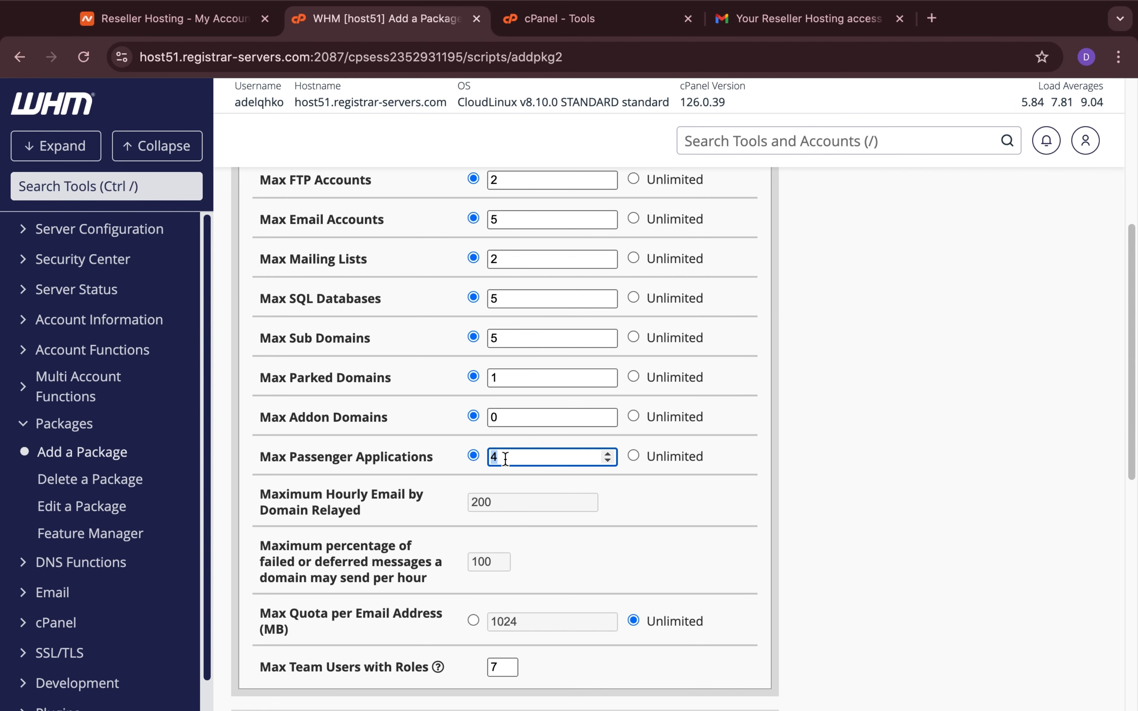
pyautogui.write('0')
# Step: Set Max Quota per Email Address to 10240 MB and Max Team Users with Roles to 2
pyautogui.scroll(-5, 664, 480)
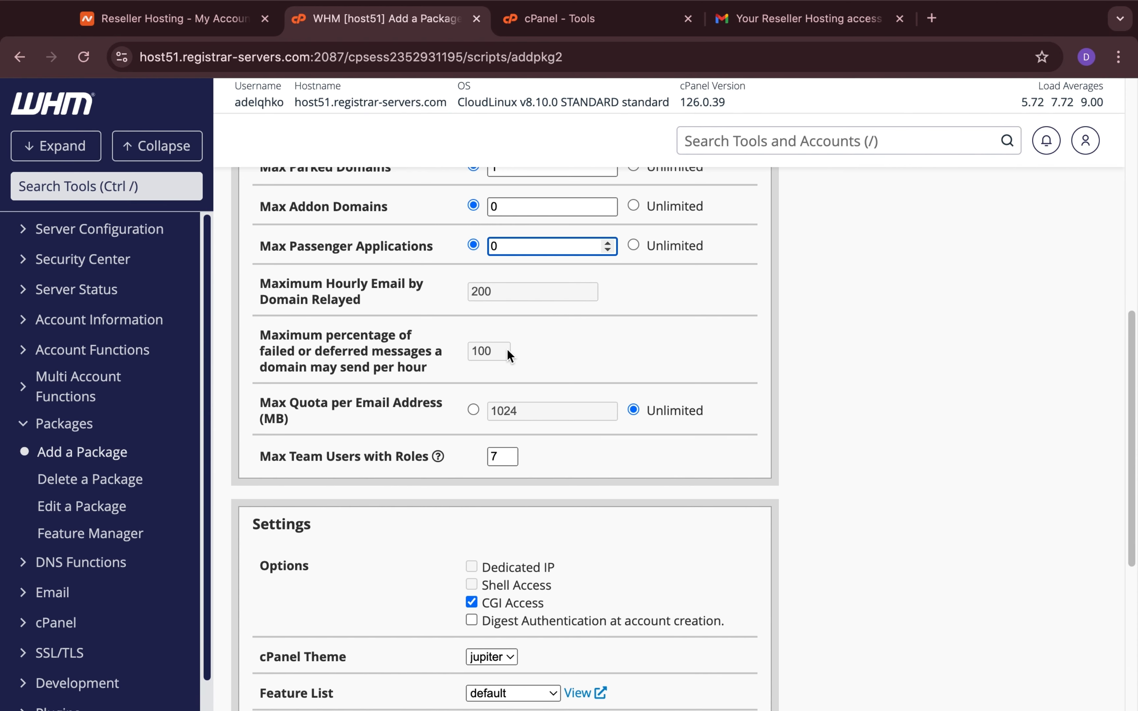
pyautogui.scroll(-1, 508, 351)
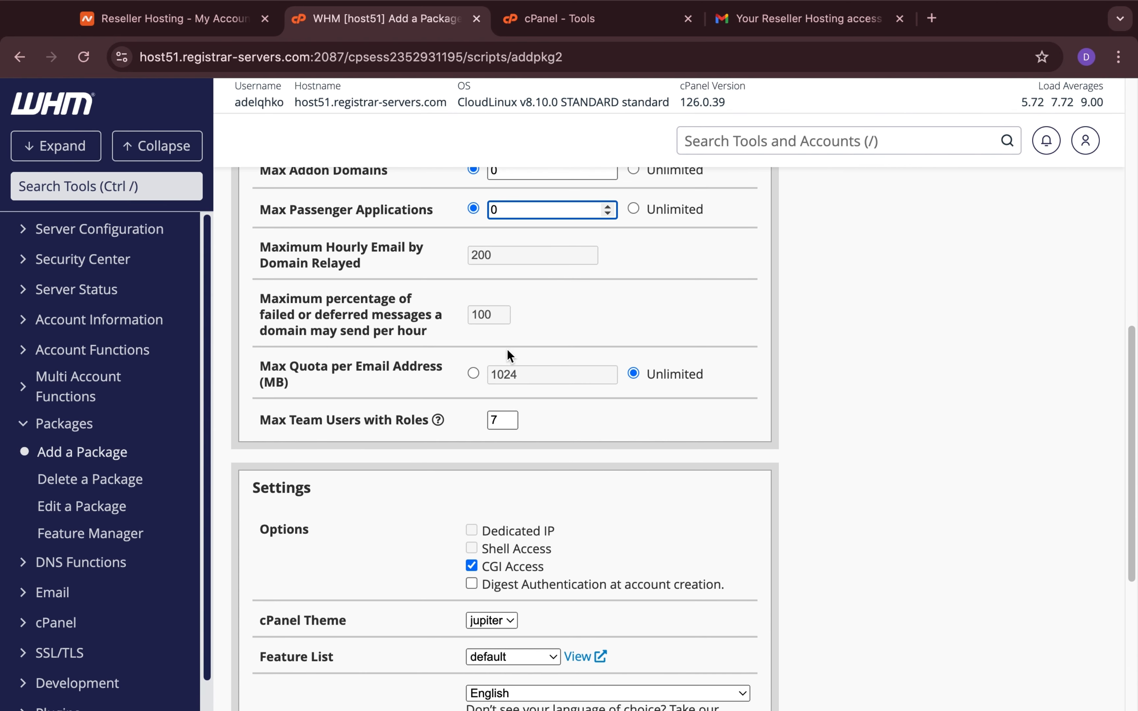
pyautogui.click(543, 374)
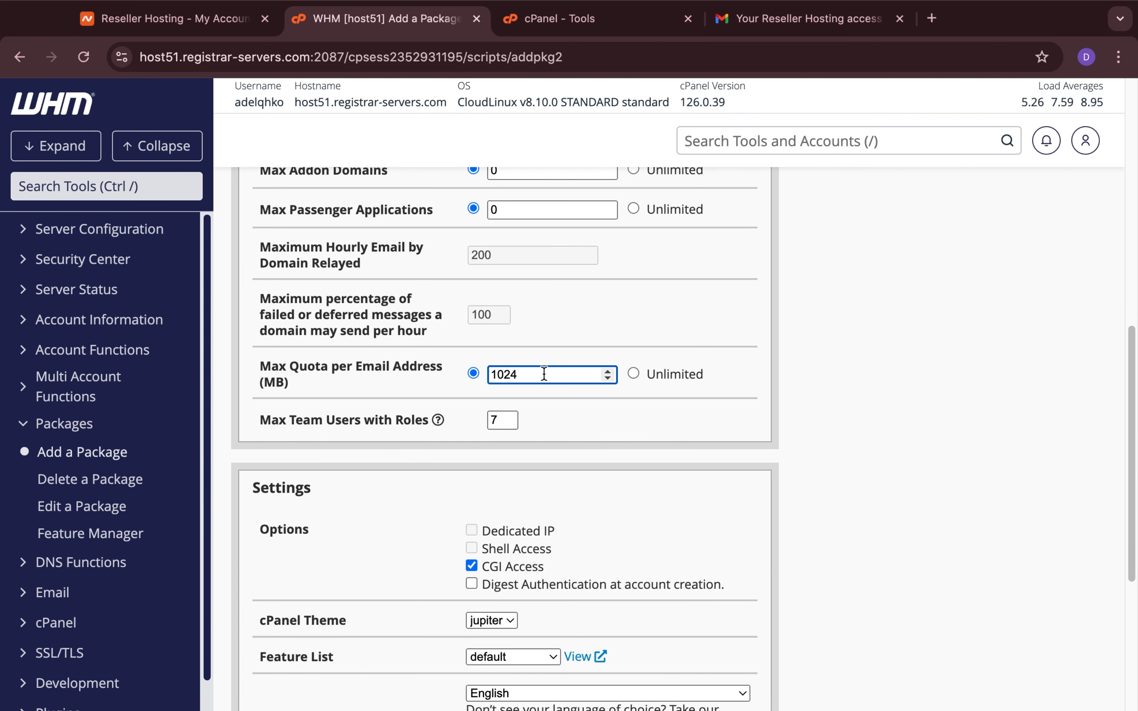
pyautogui.write('0')
pyautogui.click(565, 418)
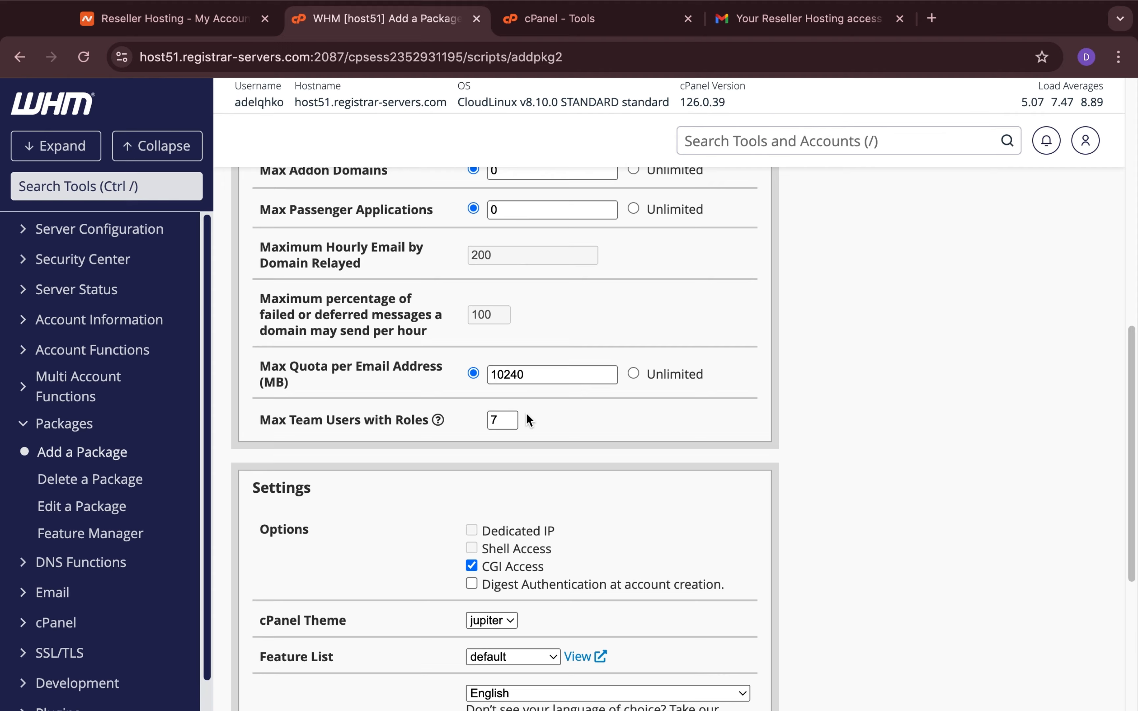
pyautogui.click(510, 423)
# Step: Choose English as the package's locale
pyautogui.scroll(-4, 575, 416)
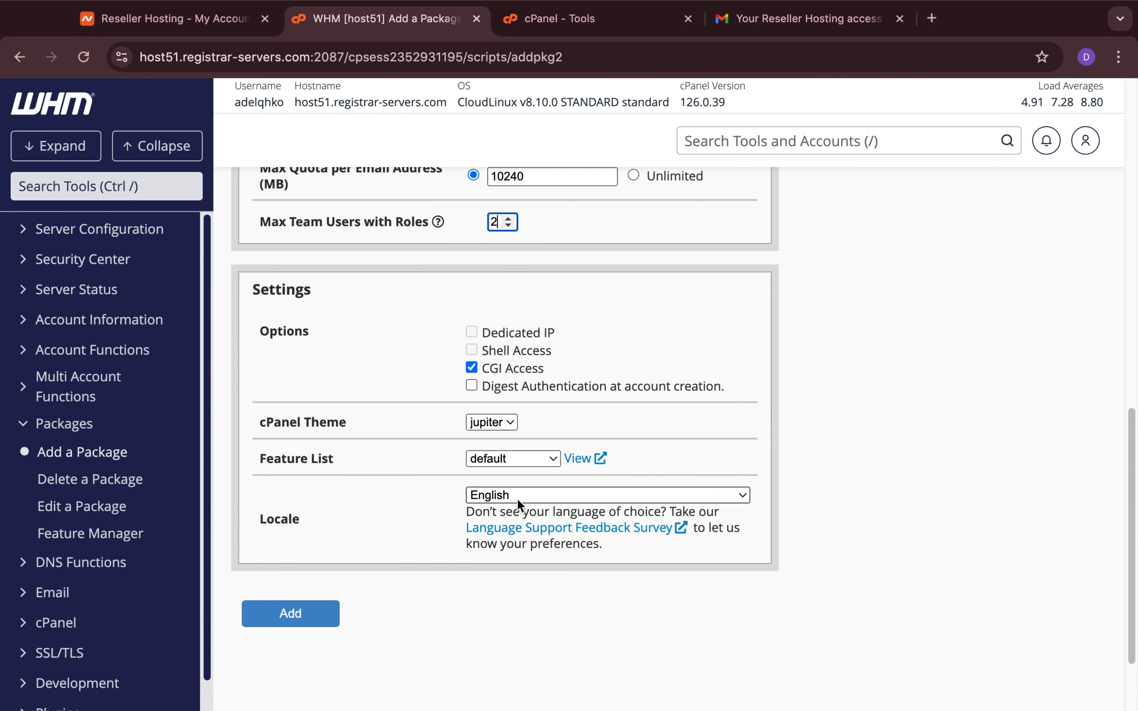
pyautogui.click(516, 499)
pyautogui.click(517, 499)
pyautogui.scroll(-2, 516, 499)
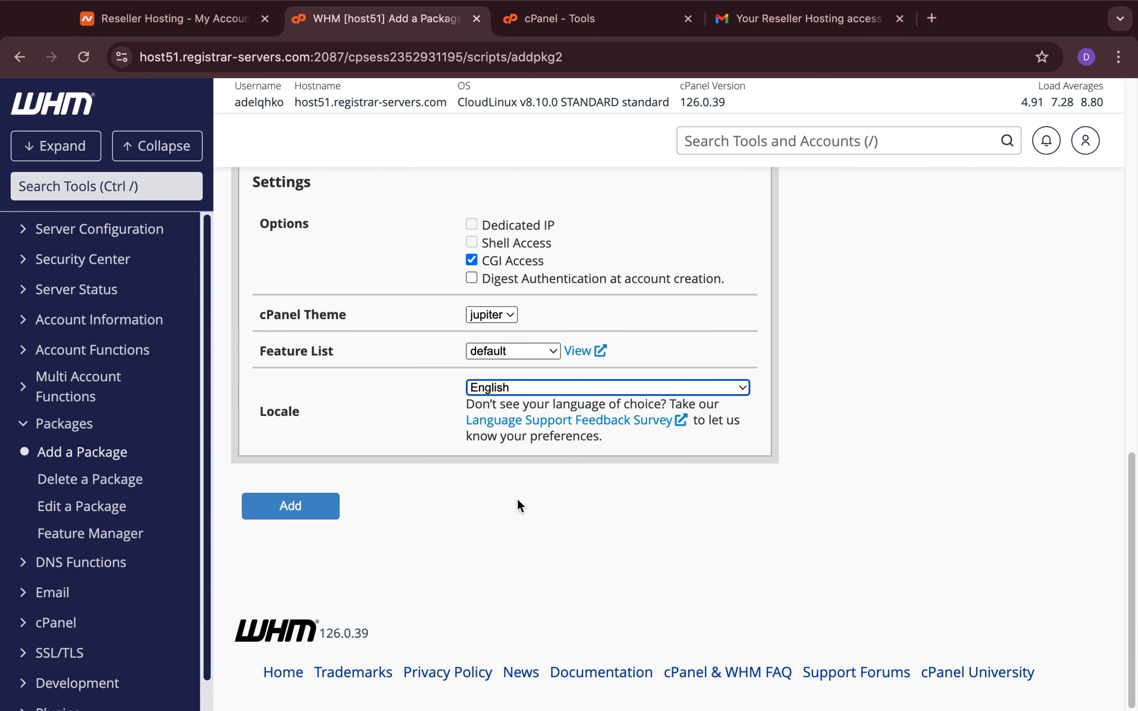
# Step: Review the Starter package's resource limits and settings, and add the package
pyautogui.scroll(10, 511, 502)
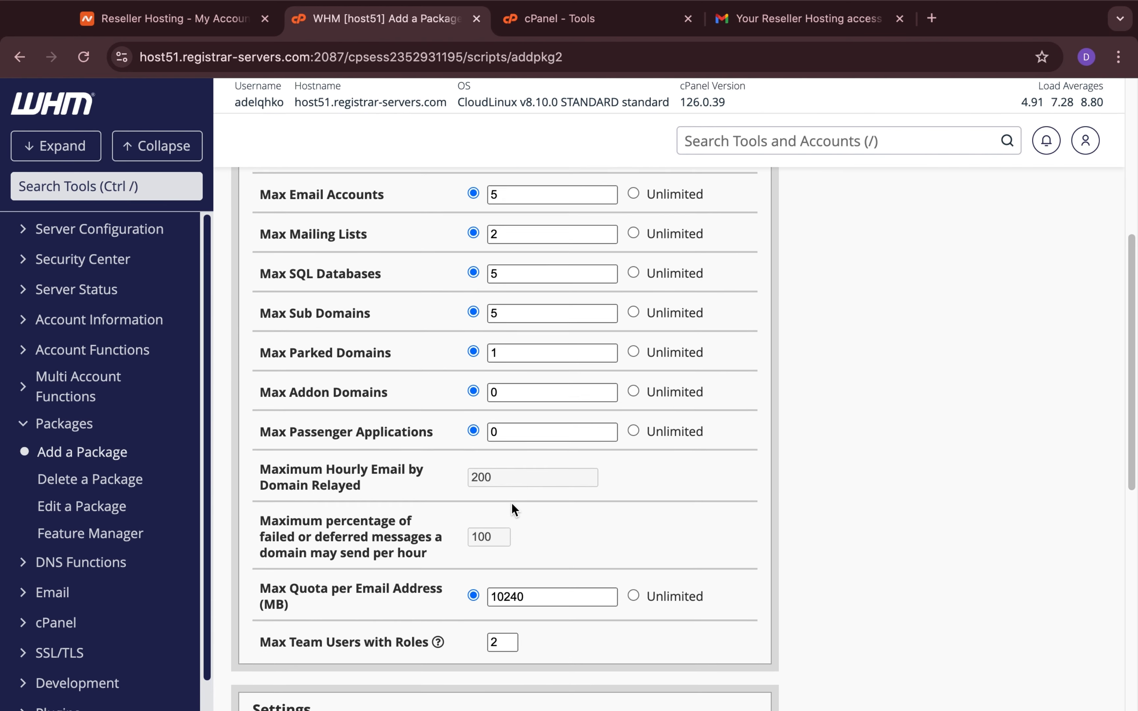
pyautogui.scroll(8, 540, 411)
pyautogui.scroll(-4, 540, 412)
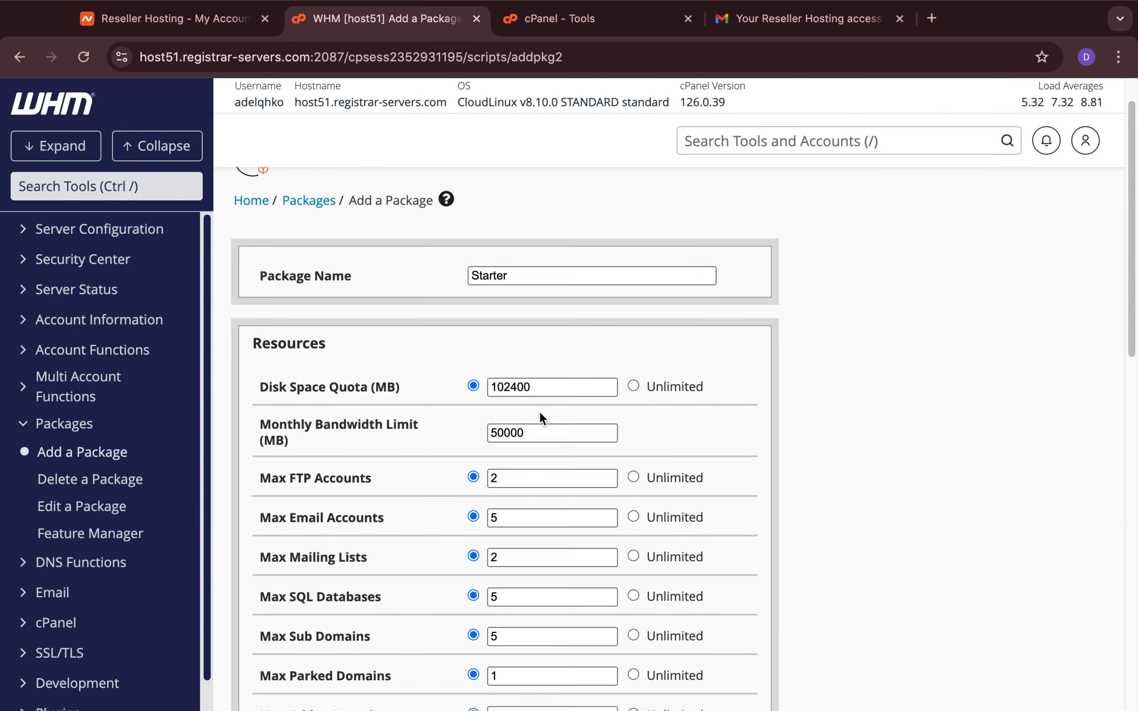
pyautogui.scroll(-9, 539, 412)
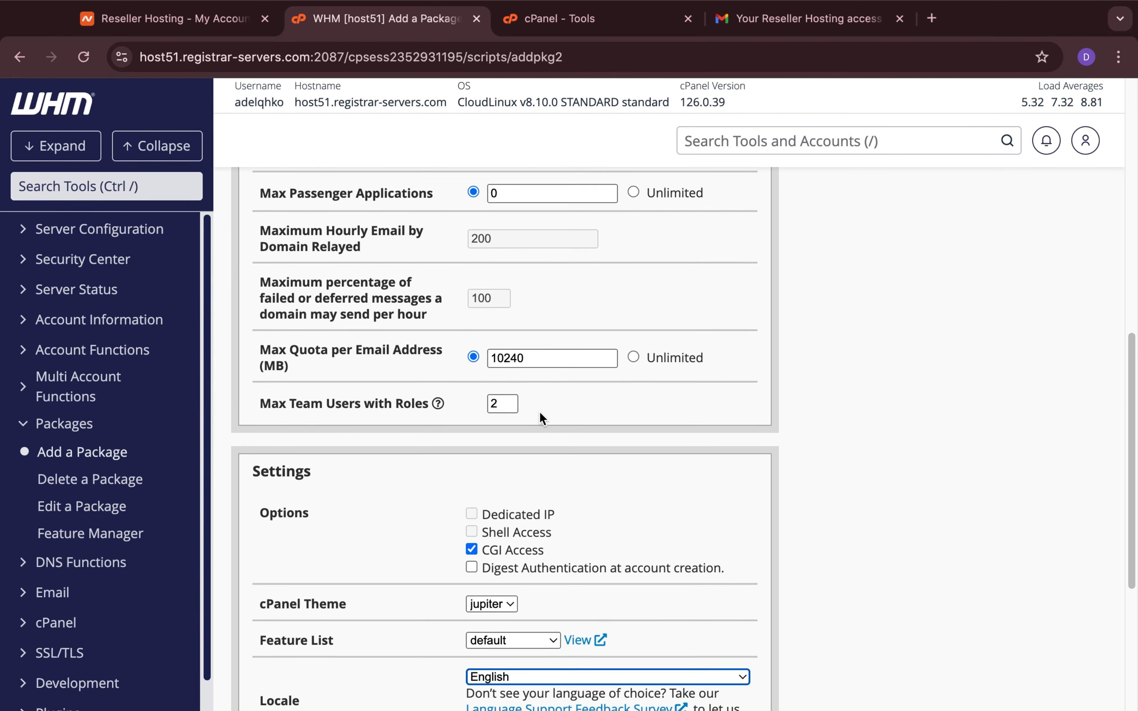
pyautogui.scroll(-5, 539, 412)
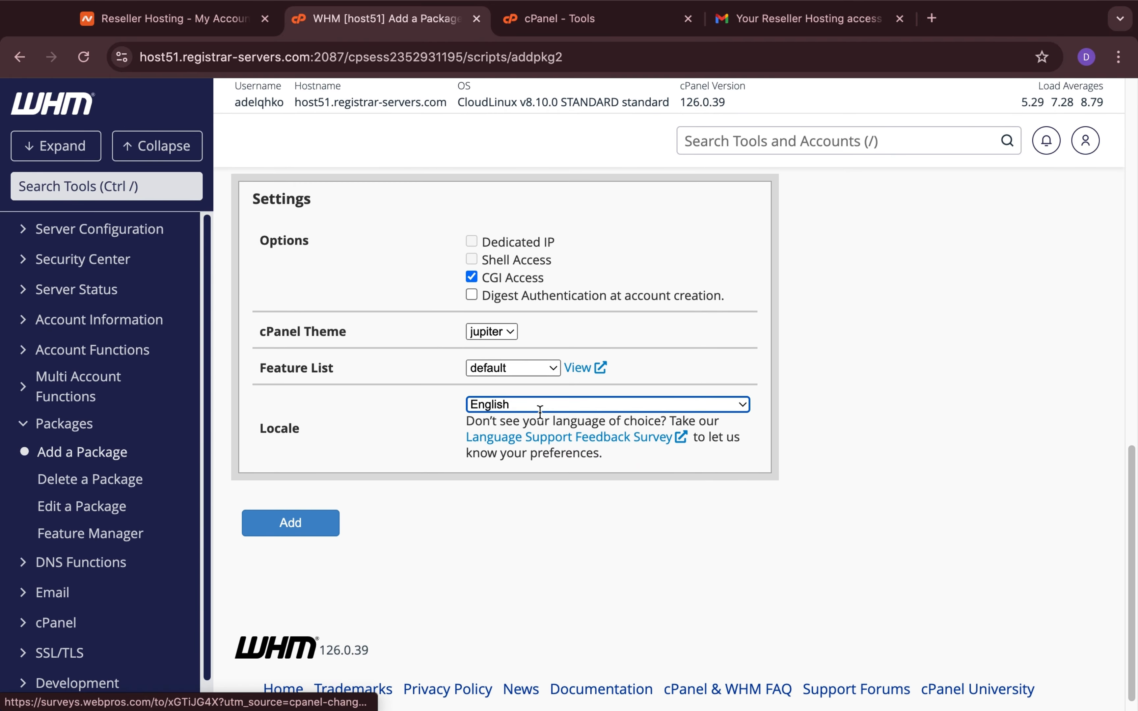
pyautogui.click(291, 523)
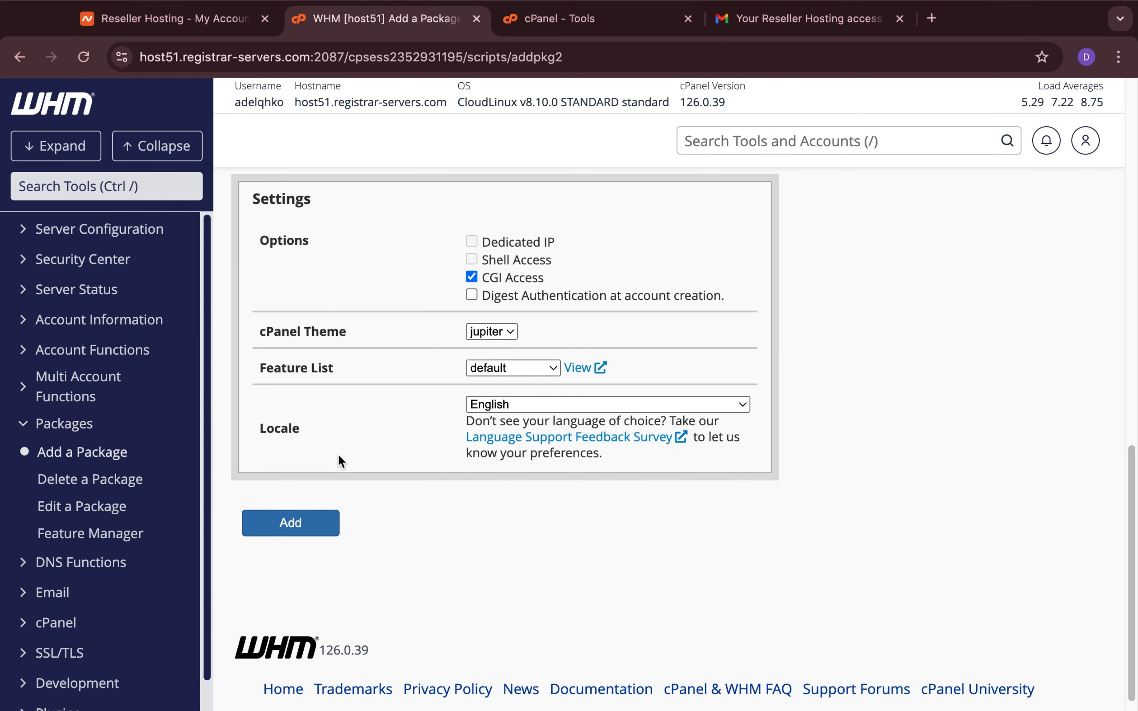
# Step: Start a new hosting package and name it Business
pyautogui.scroll(15, 338, 453)
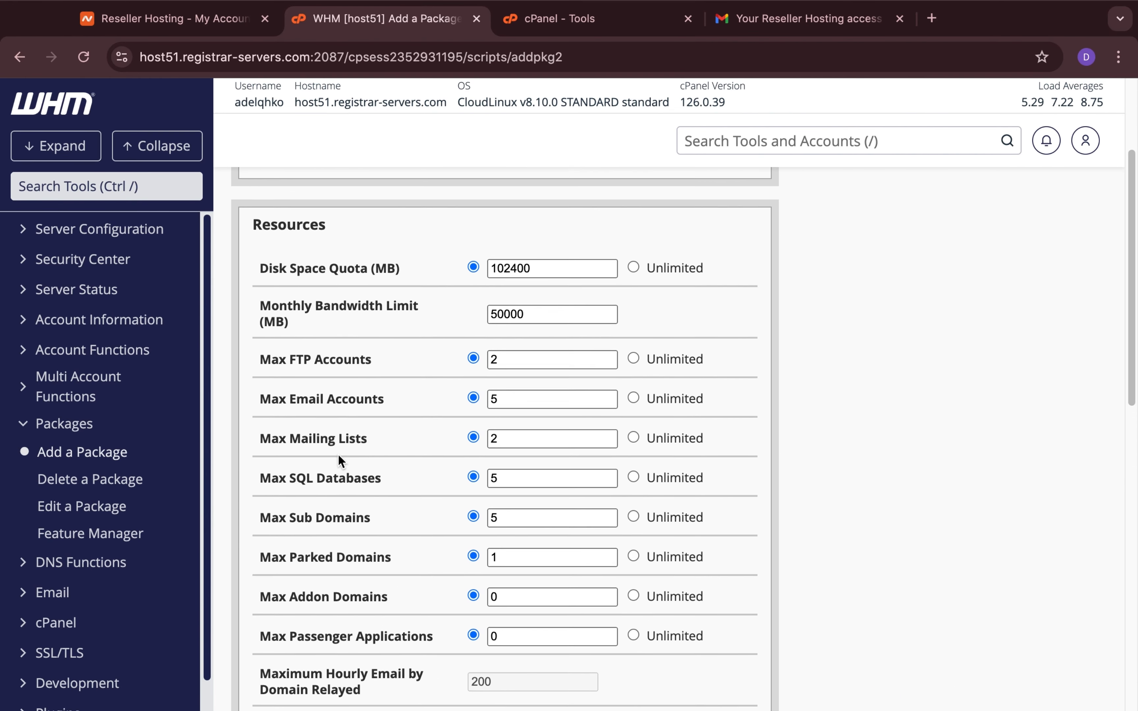
pyautogui.scroll(3, 338, 453)
pyautogui.click(107, 454)
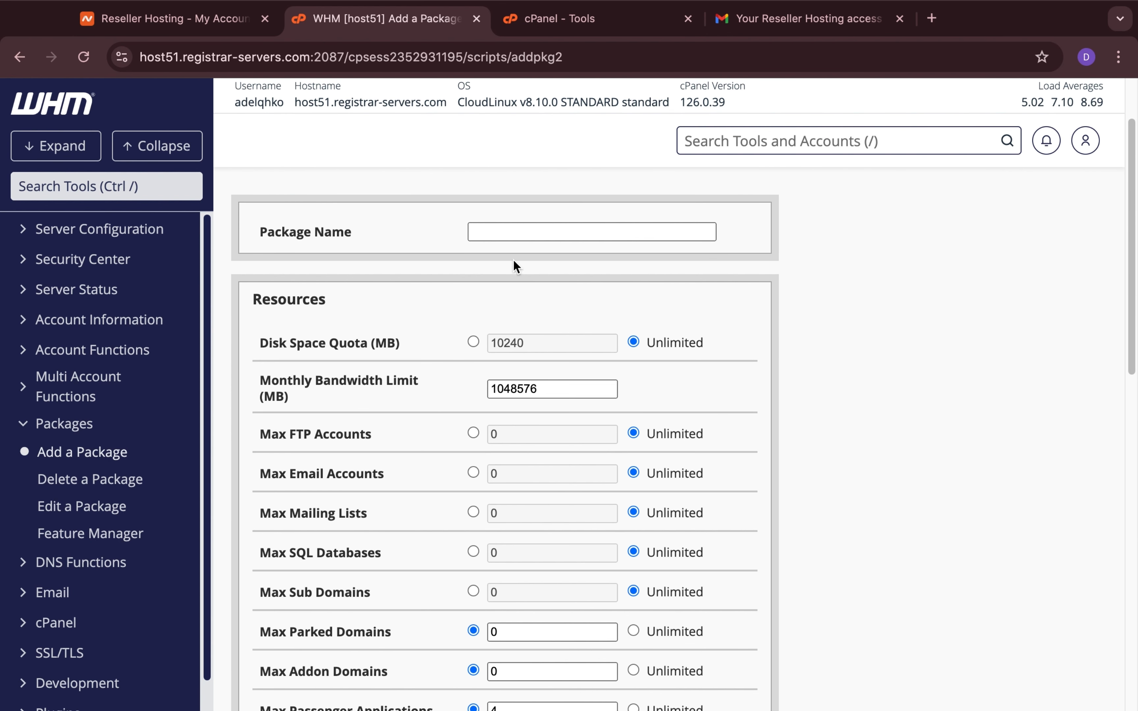
pyautogui.click(521, 233)
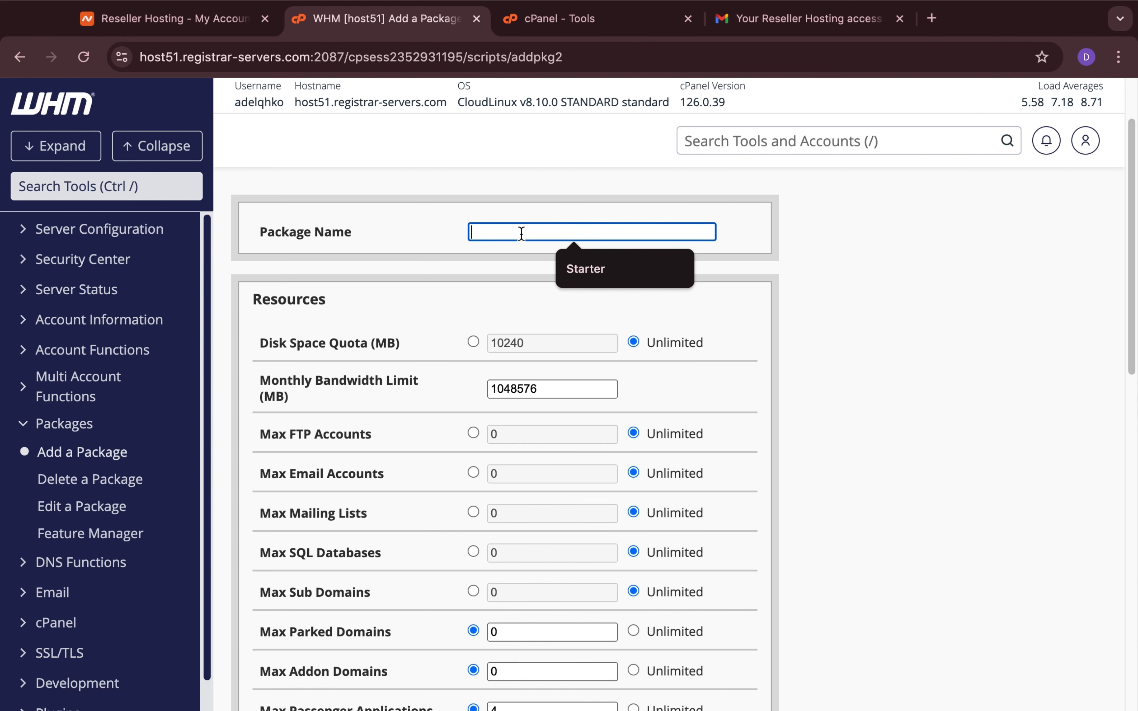
pyautogui.write('Busines')
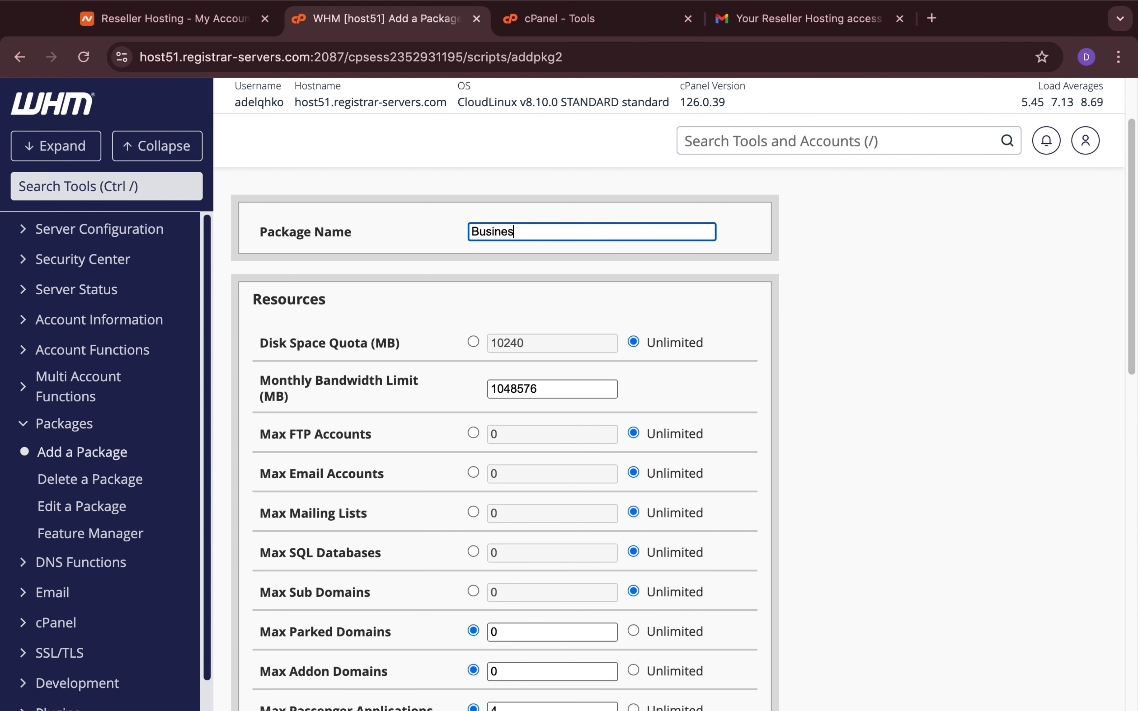
pyautogui.write('s')
# Step: Set the Business package's Disk Space Quota to 307200 MB and its Monthly Bandwidth Limit to 150000 MB
pyautogui.click(566, 343)
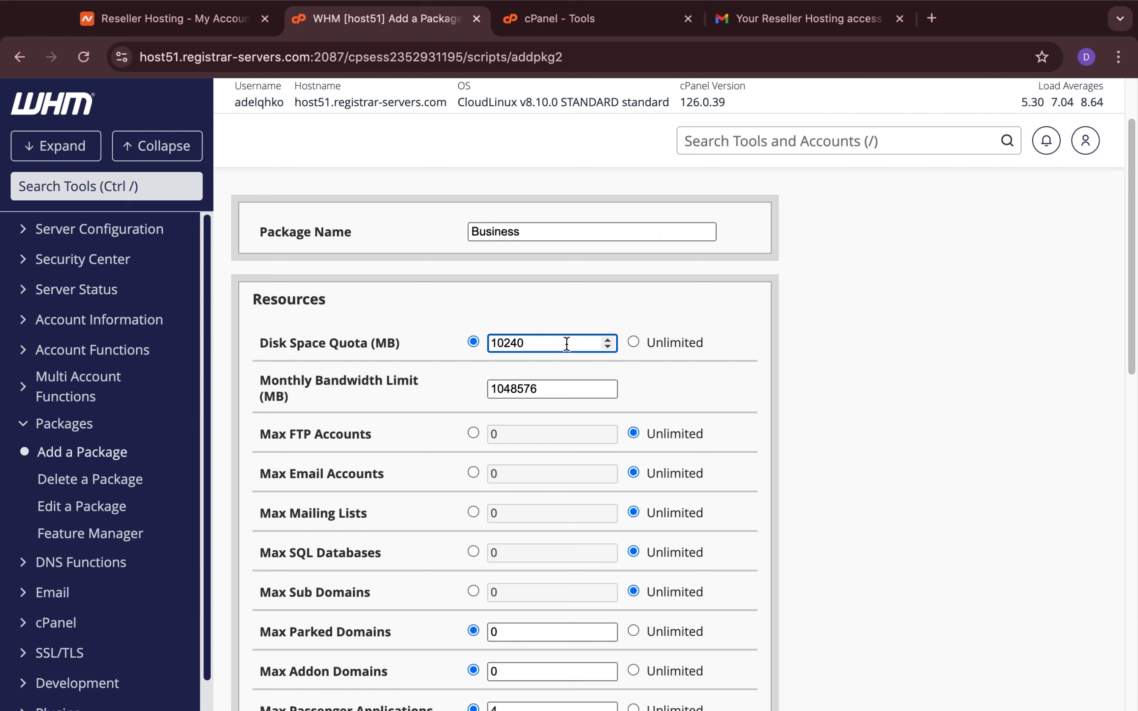
pyautogui.doubleClick(567, 344)
pyautogui.write('307200')
pyautogui.doubleClick(554, 387)
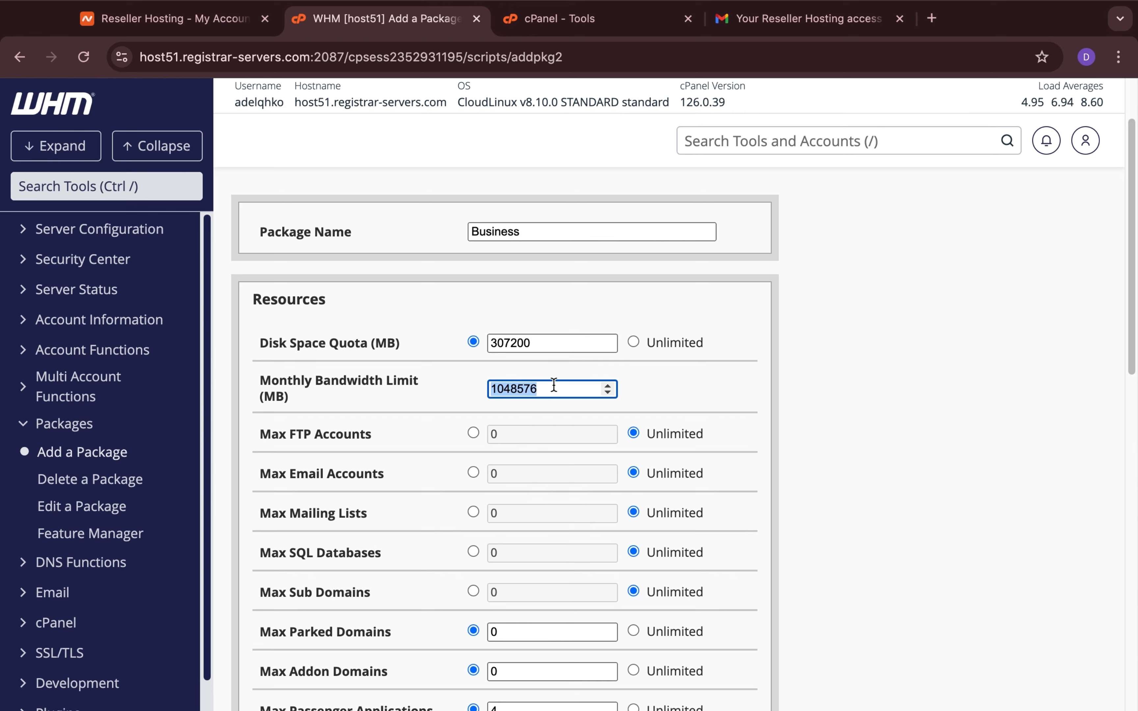
pyautogui.write('150000')
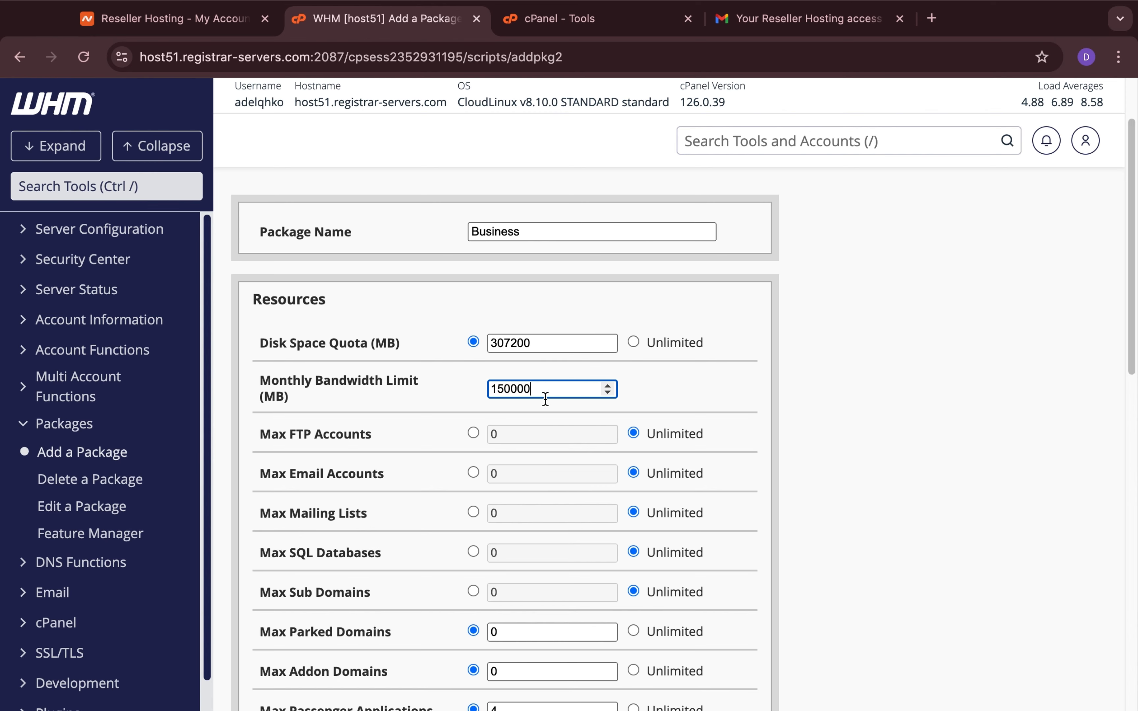
# Step: Limit the Business package to 5 FTP accounts and 20 email accounts
pyautogui.click(494, 433)
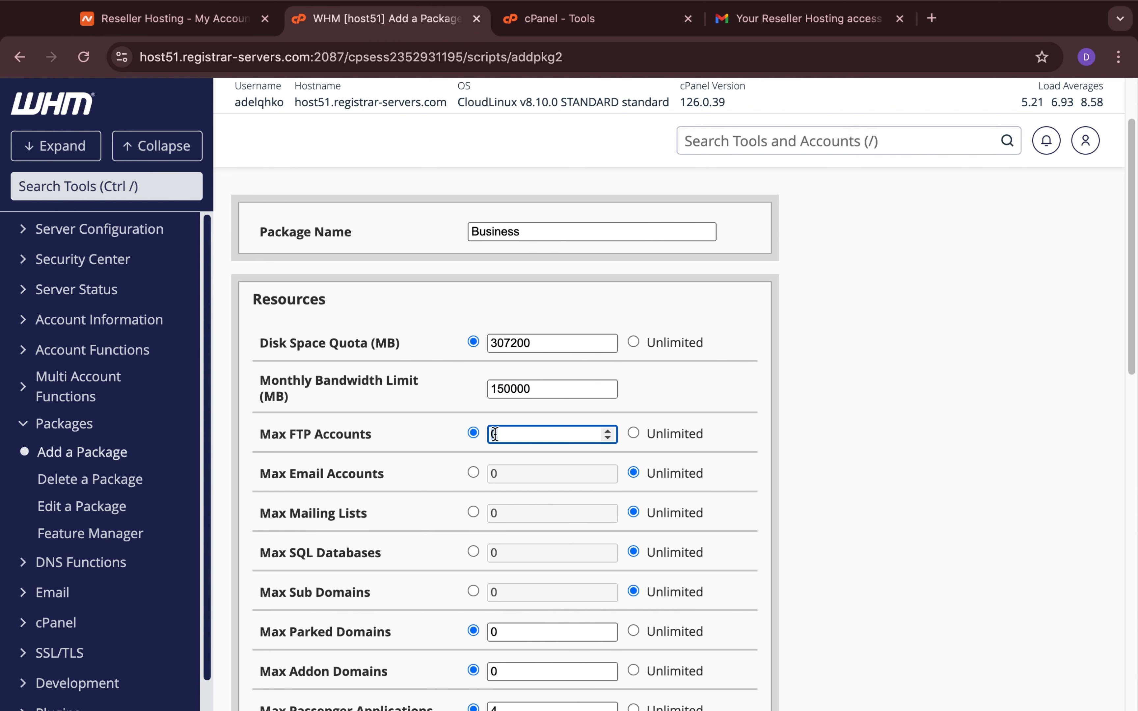
pyautogui.write('5')
pyautogui.click(506, 472)
pyautogui.doubleClick(506, 473)
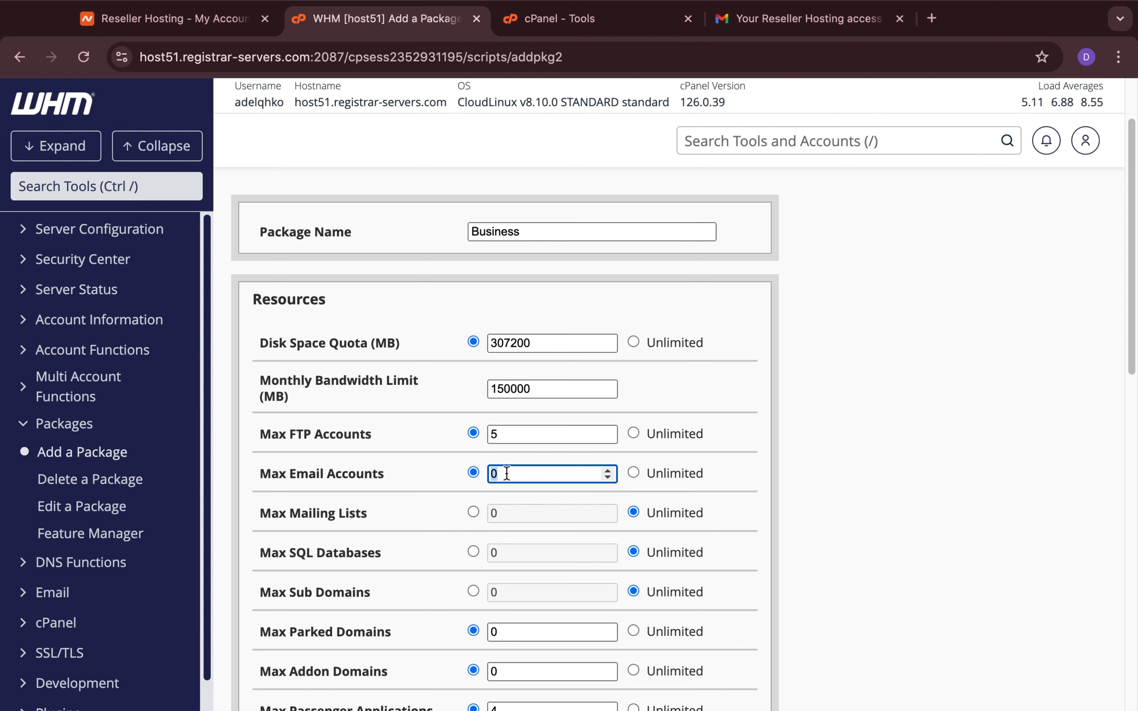
pyautogui.write('20')
pyautogui.click(839, 476)
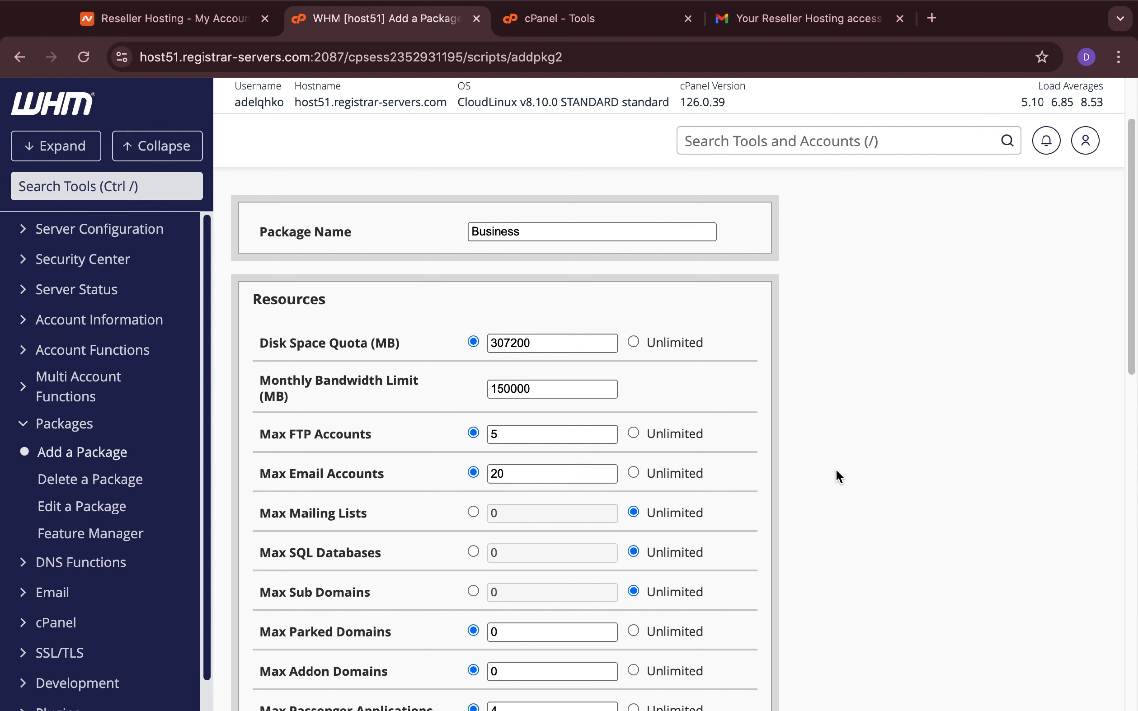
# Step: Limit the Business package to 10 mailing lists and 20 SQL databases
pyautogui.click(524, 511)
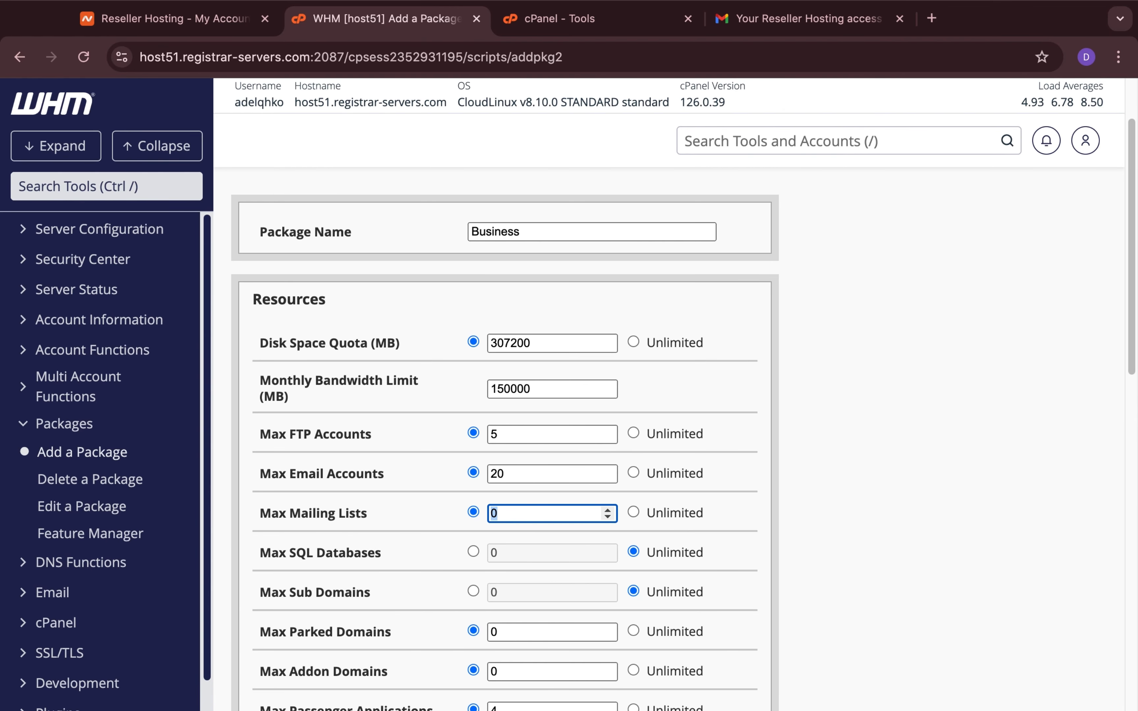
pyautogui.write('10')
pyautogui.click(849, 499)
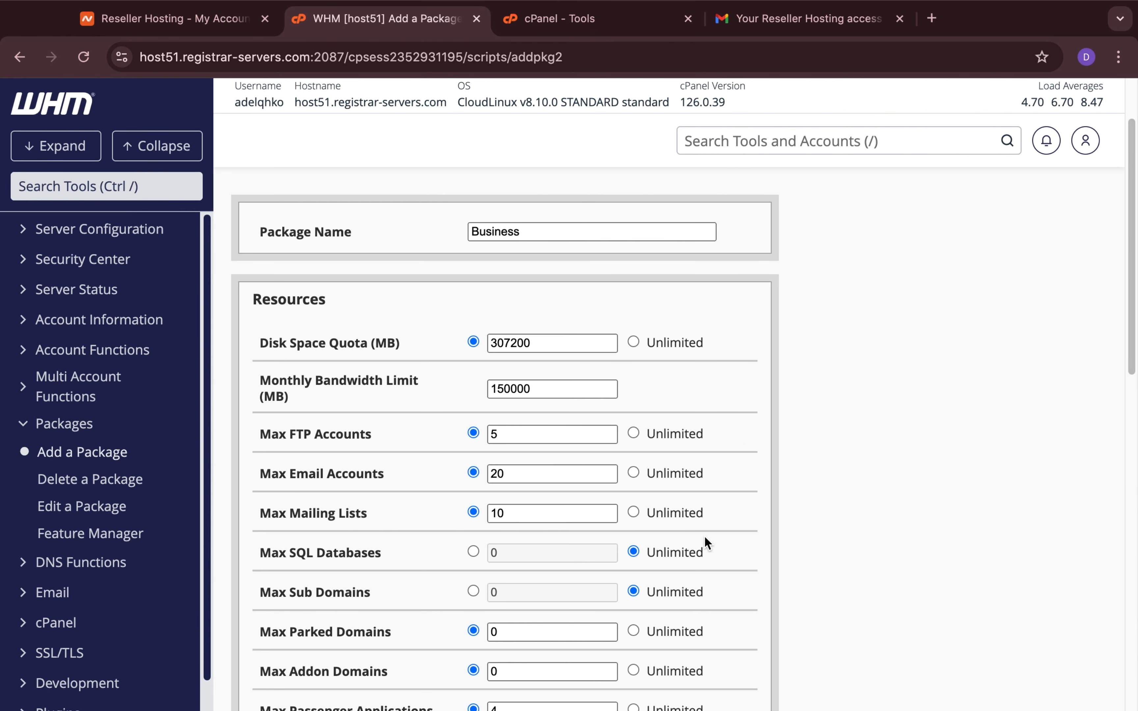
pyautogui.scroll(-5, 575, 551)
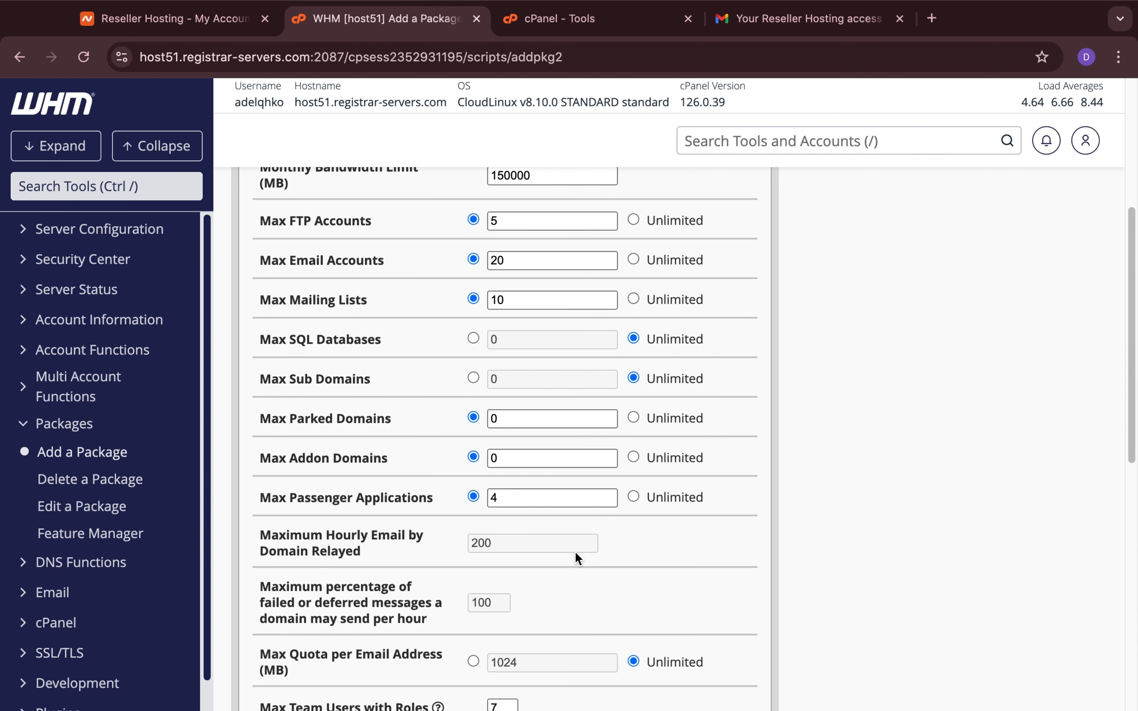
pyautogui.click(508, 341)
pyautogui.write('20')
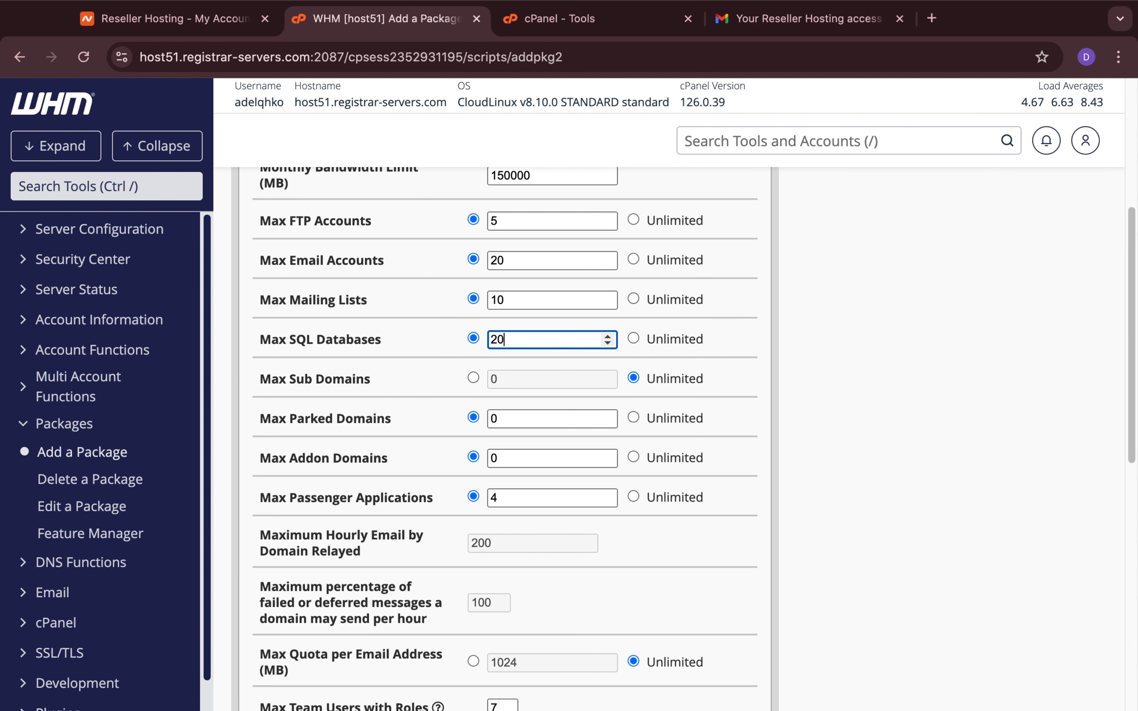
pyautogui.click(860, 364)
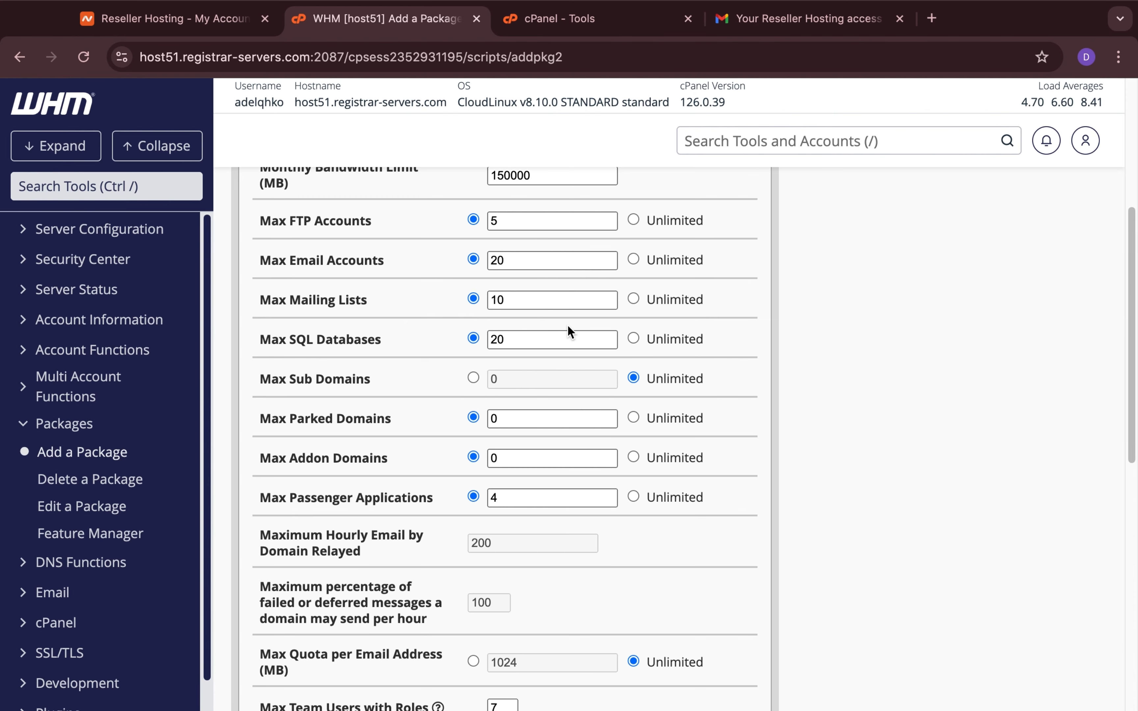
# Step: Set the Business package's Max Sub Domains to 20 and Max Parked Domains to 5
pyautogui.doubleClick(551, 368)
pyautogui.click(548, 376)
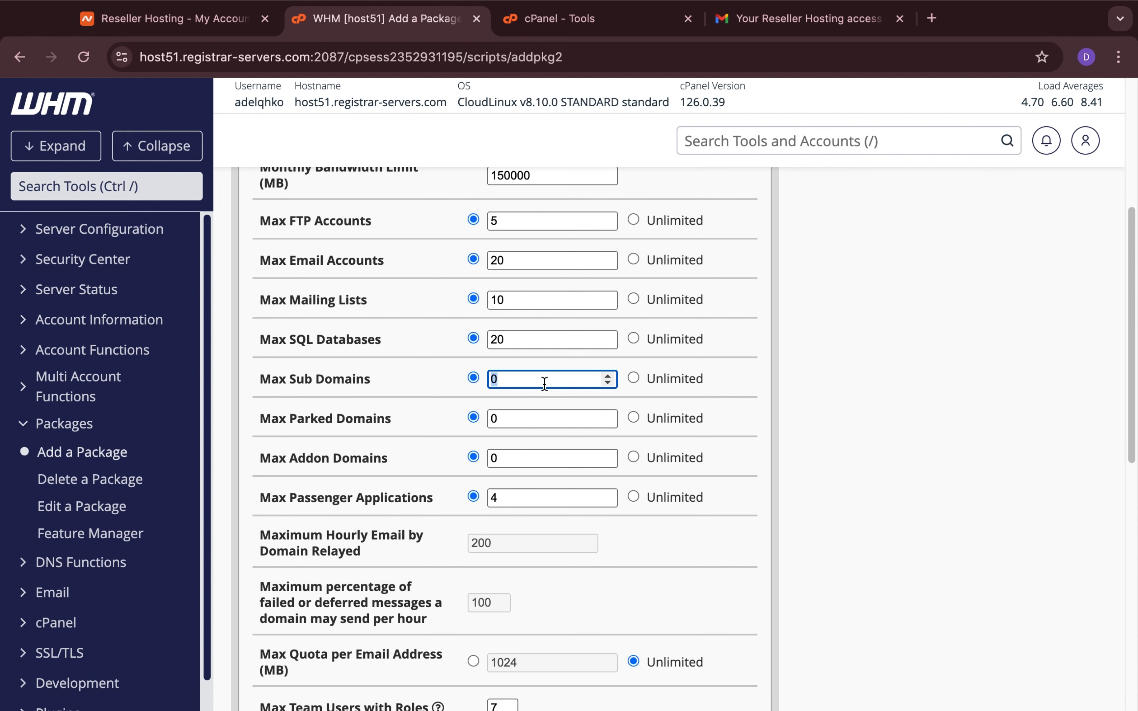
pyautogui.write('20')
pyautogui.click(867, 390)
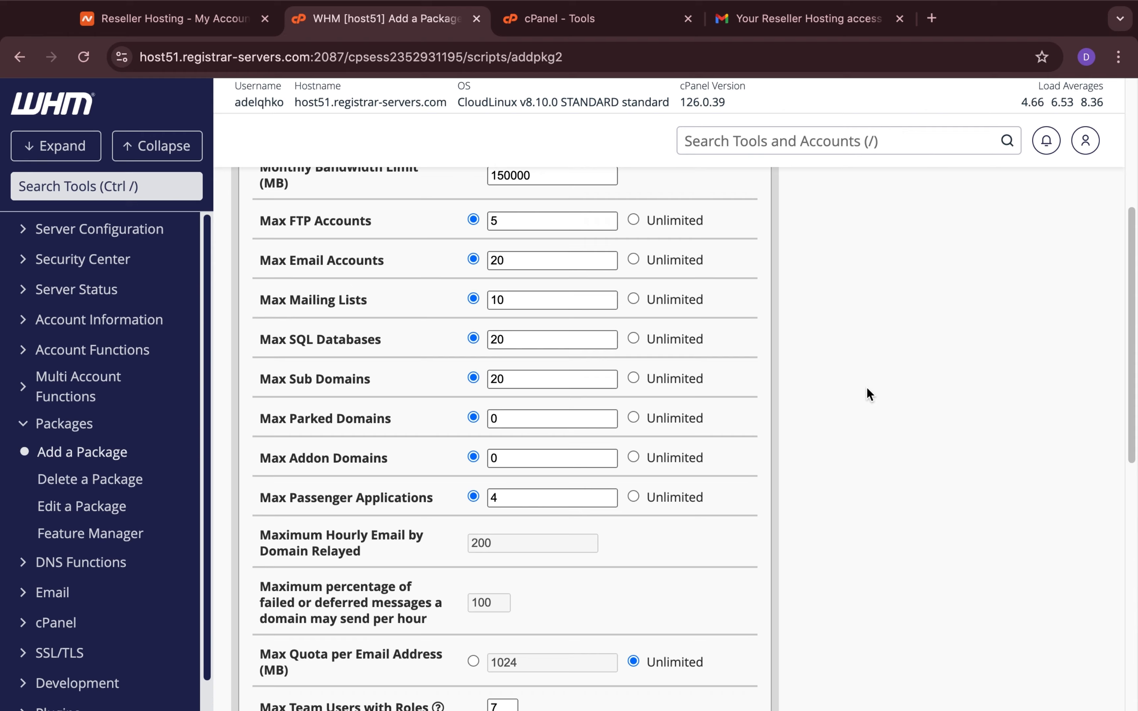
pyautogui.doubleClick(564, 427)
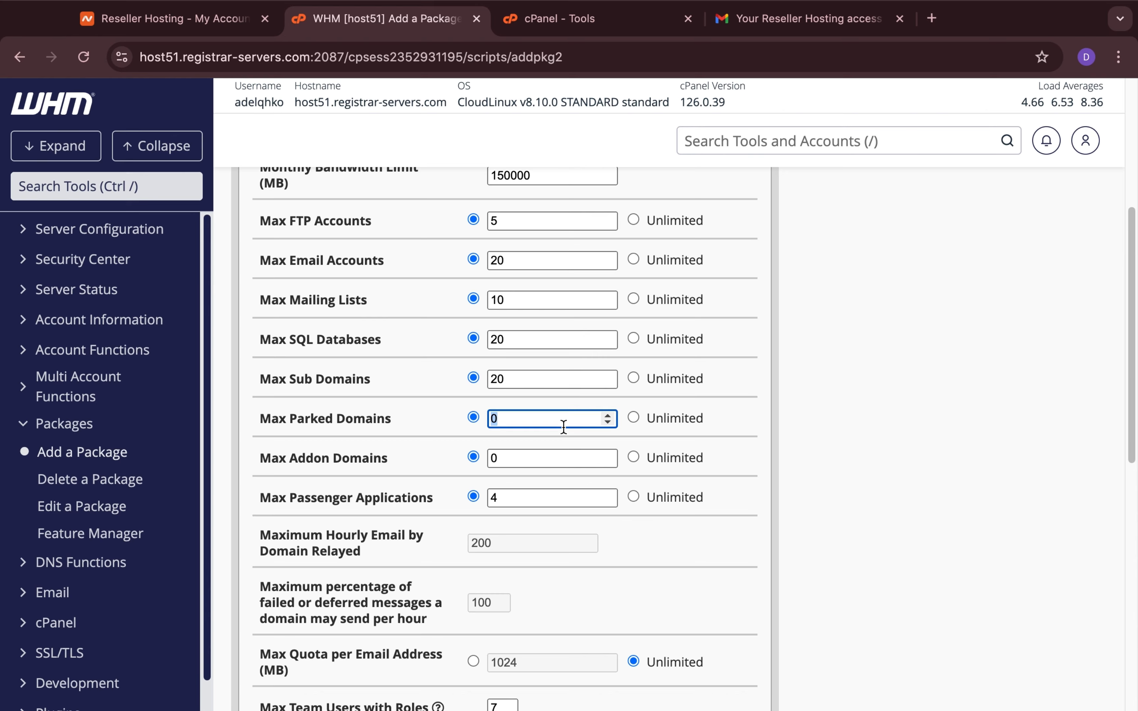
pyautogui.write('5')
pyautogui.click(878, 516)
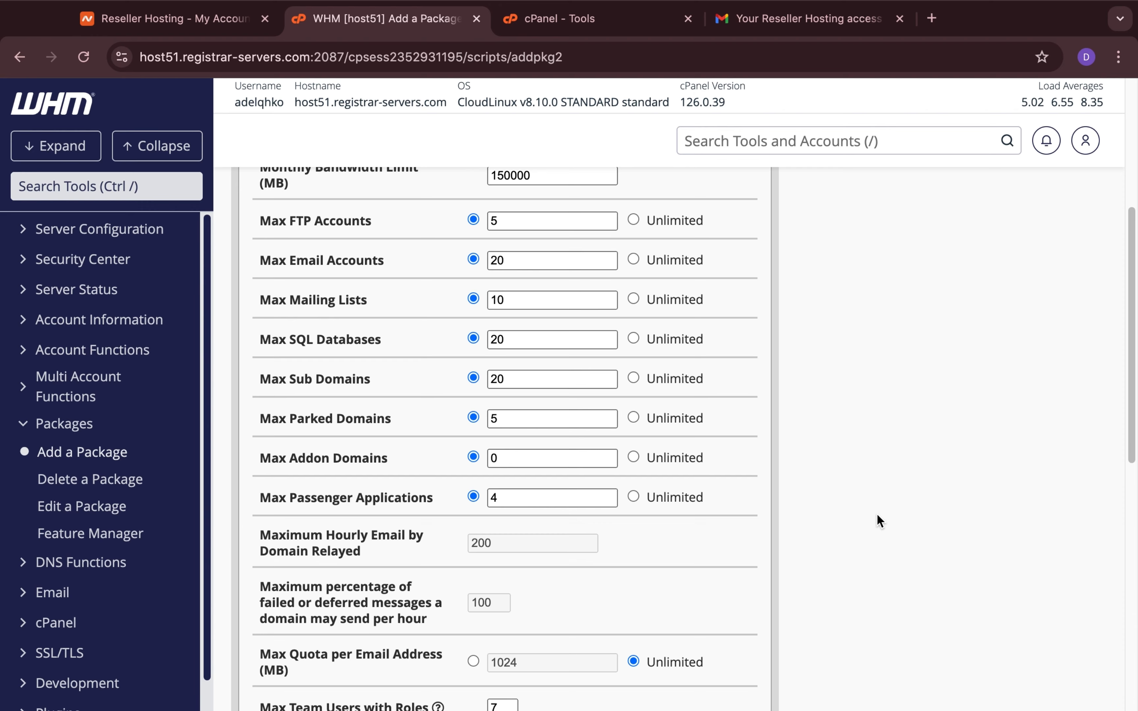
# Step: Set the Business package's Max Addon Domains to 5 and Max Passenger Applications to 2
pyautogui.click(514, 461)
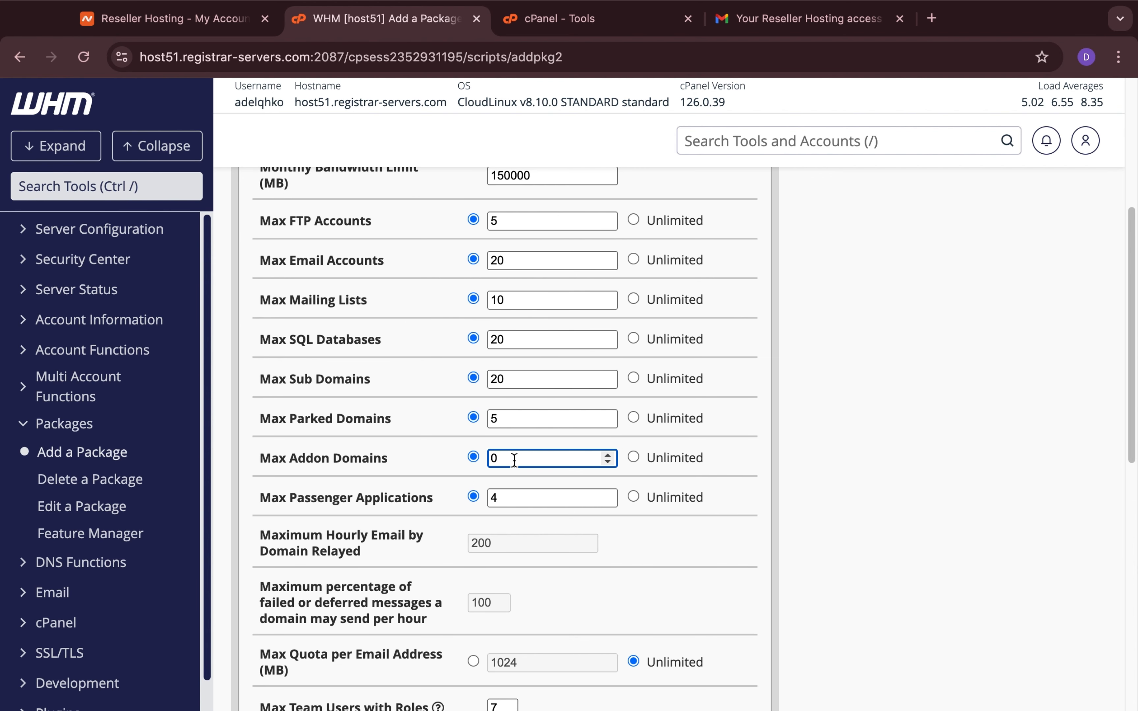
pyautogui.doubleClick(515, 460)
pyautogui.write('5')
pyautogui.click(839, 497)
pyautogui.doubleClick(511, 497)
pyautogui.write('2')
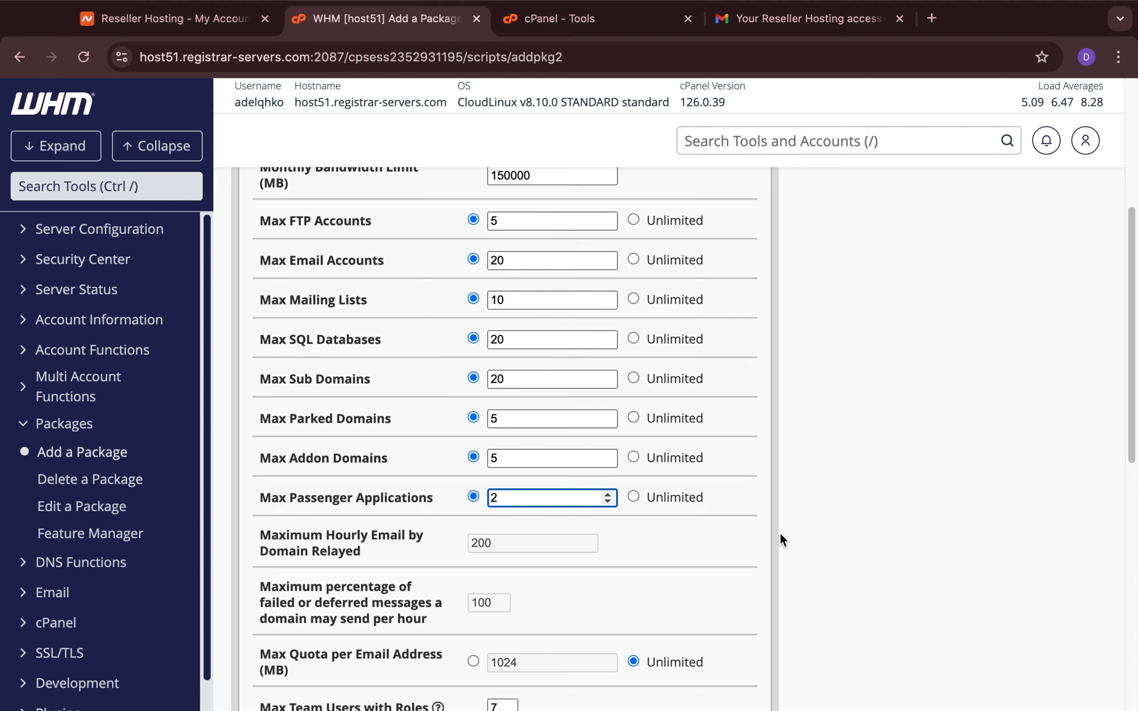
pyautogui.click(906, 530)
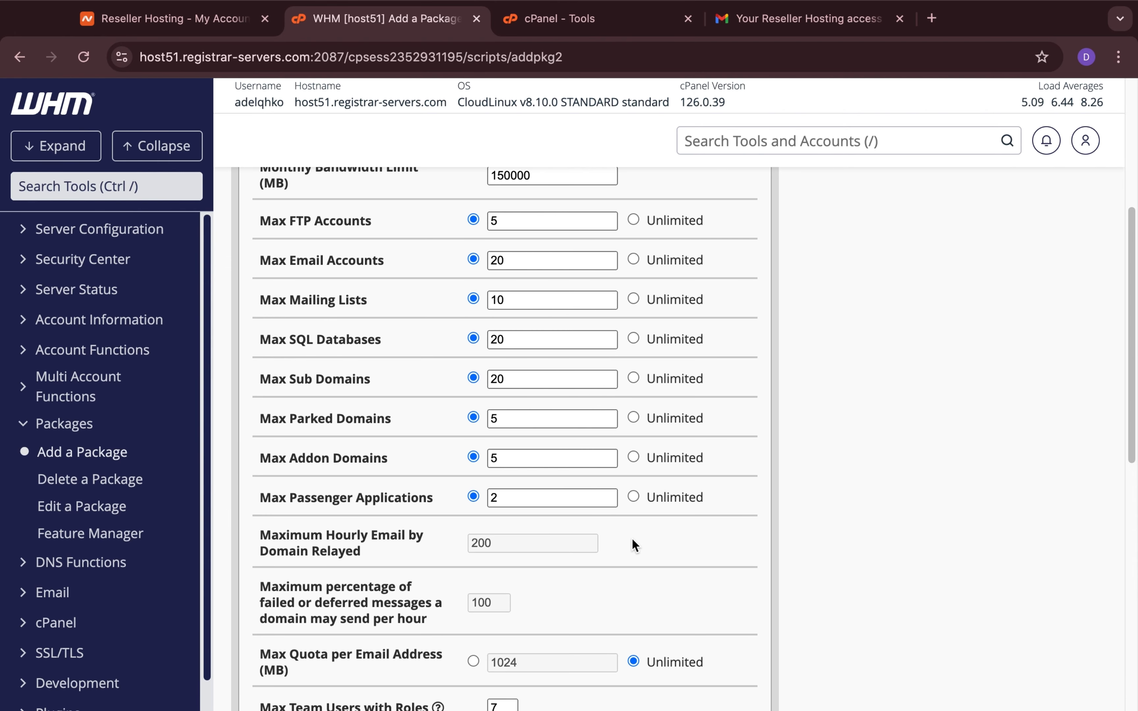
# Step: Set the Business package's Max Quota per Email Address to 2040 MB and Max Team Users with Roles to 4
pyautogui.scroll(-3, 632, 541)
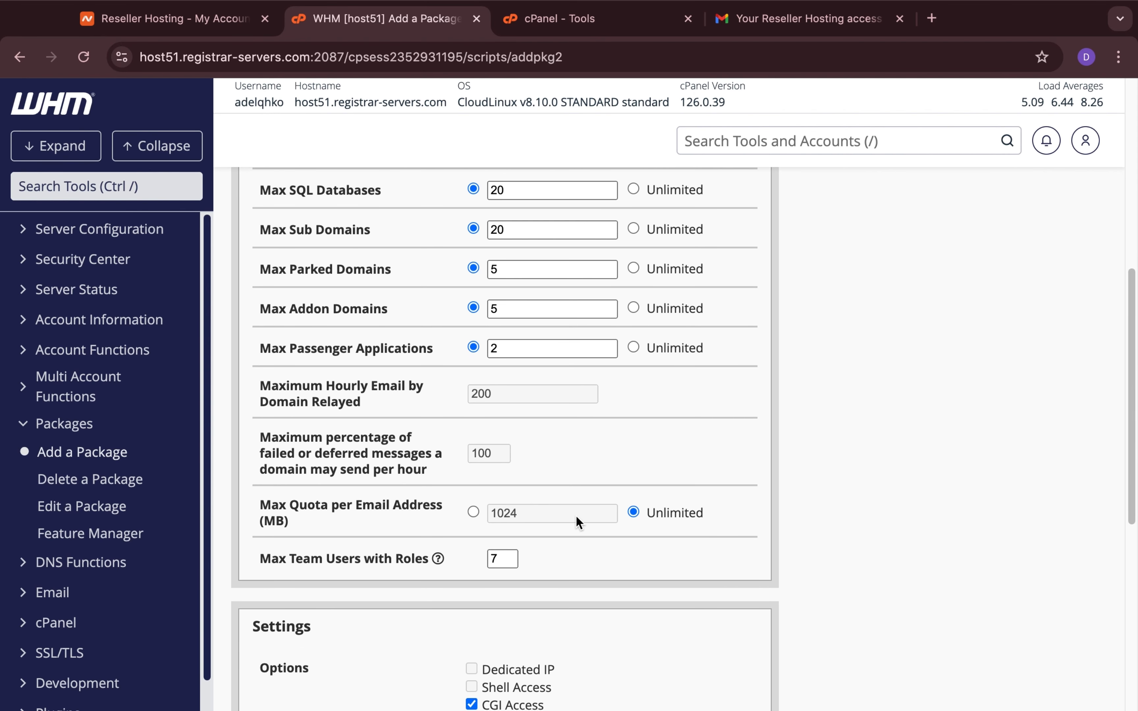
pyautogui.click(567, 514)
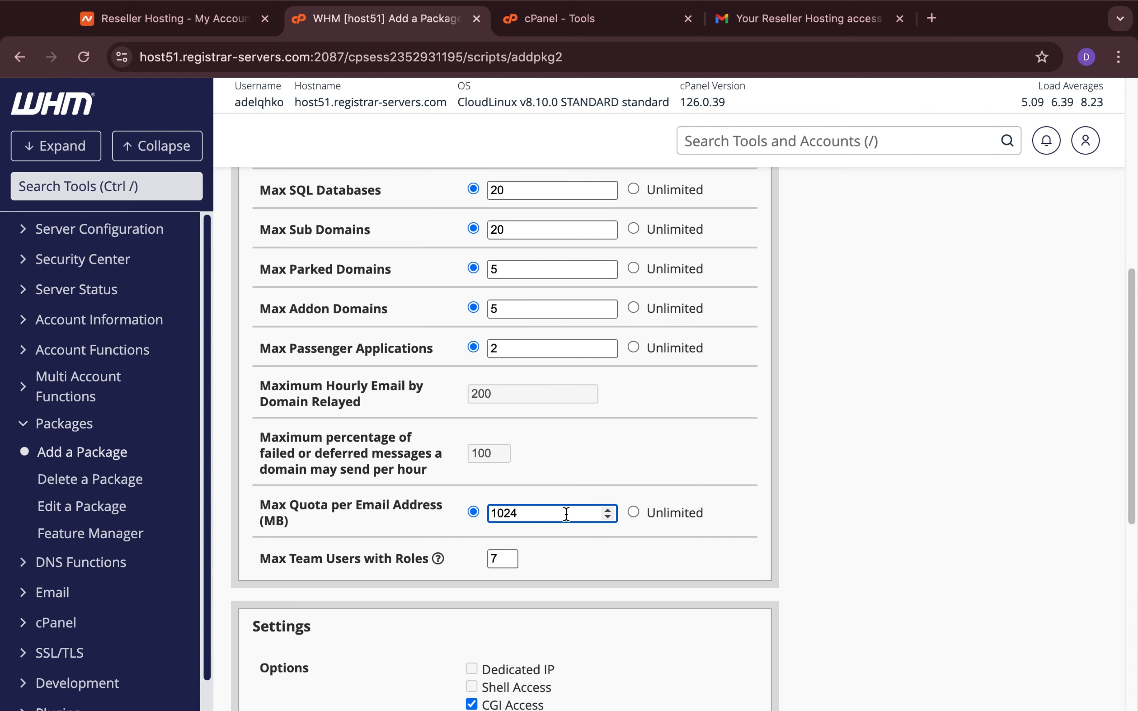
pyautogui.doubleClick(566, 514)
pyautogui.write('2040')
pyautogui.click(507, 563)
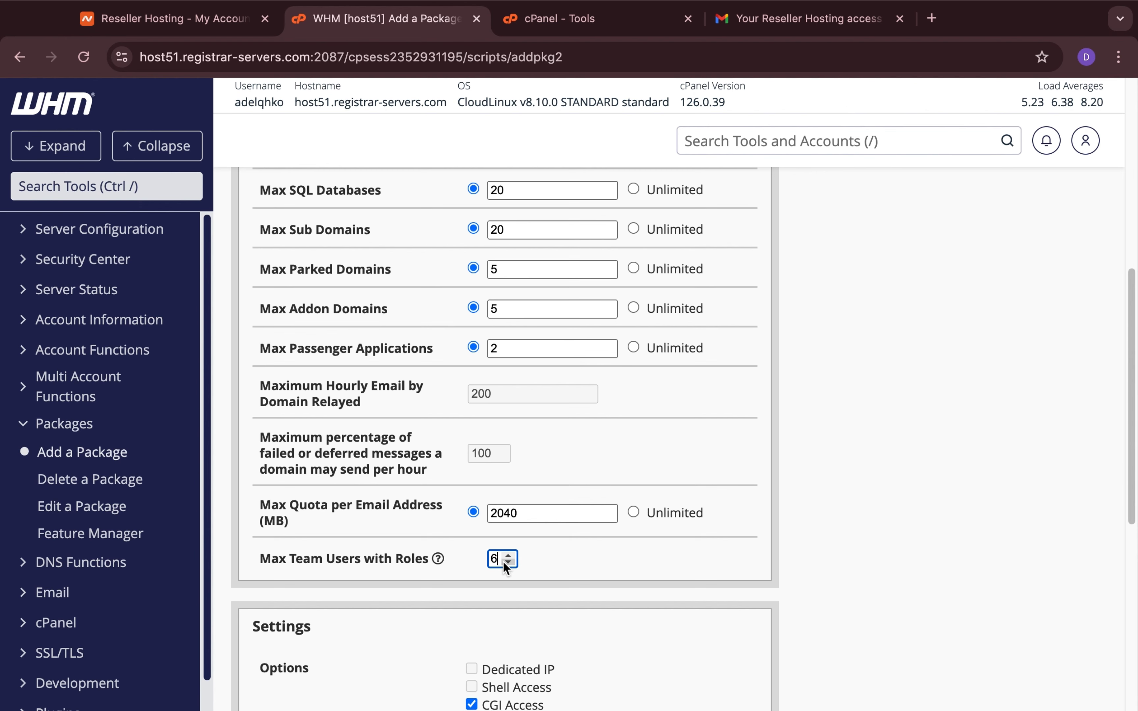
pyautogui.click(505, 562)
pyautogui.click(524, 512)
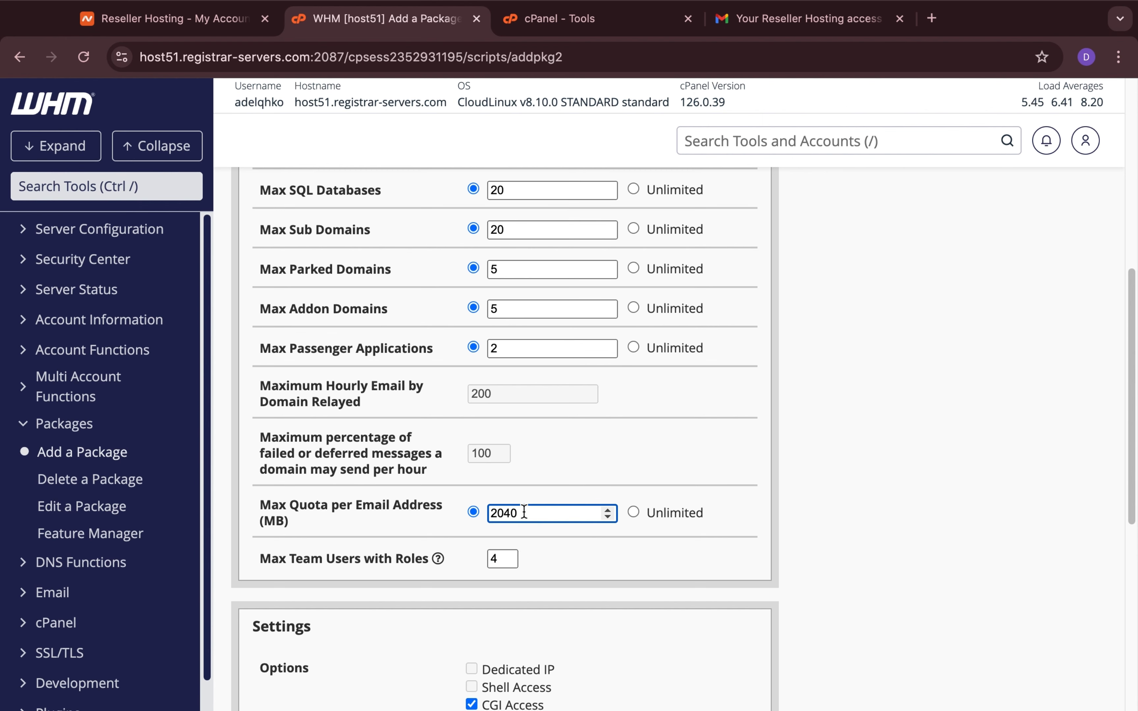
# Step: Add the Business package with its default CGI access, jupiter theme, feature list and English locale settings
pyautogui.scroll(-10, 519, 557)
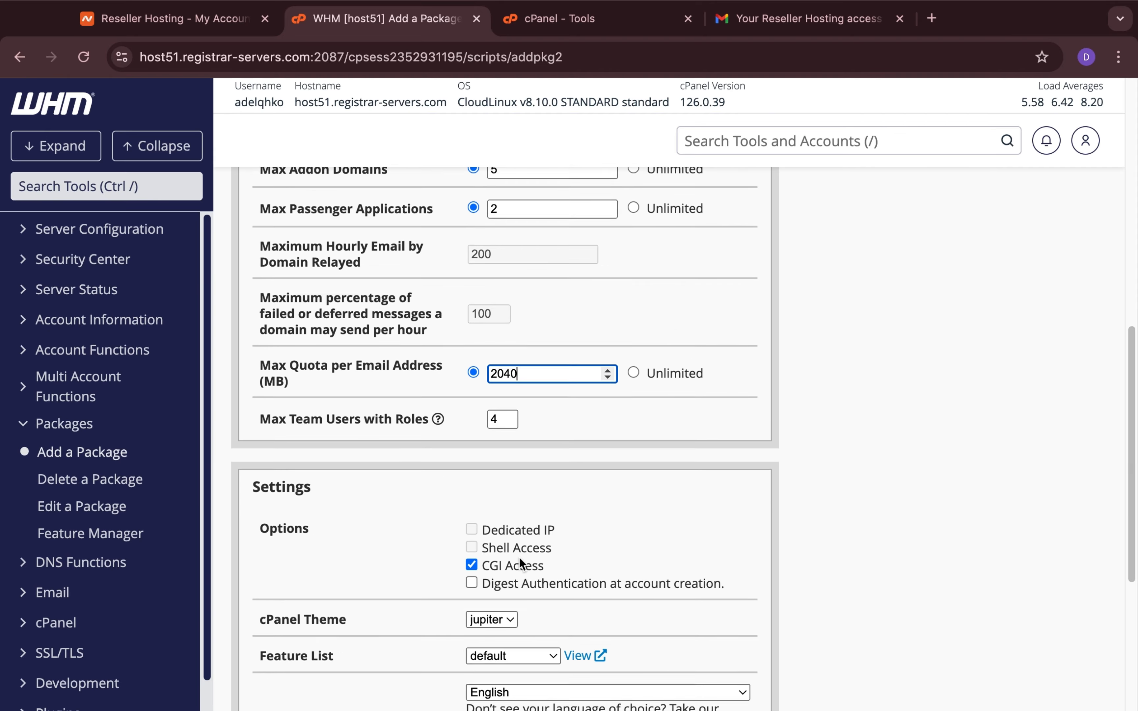
pyautogui.click(284, 506)
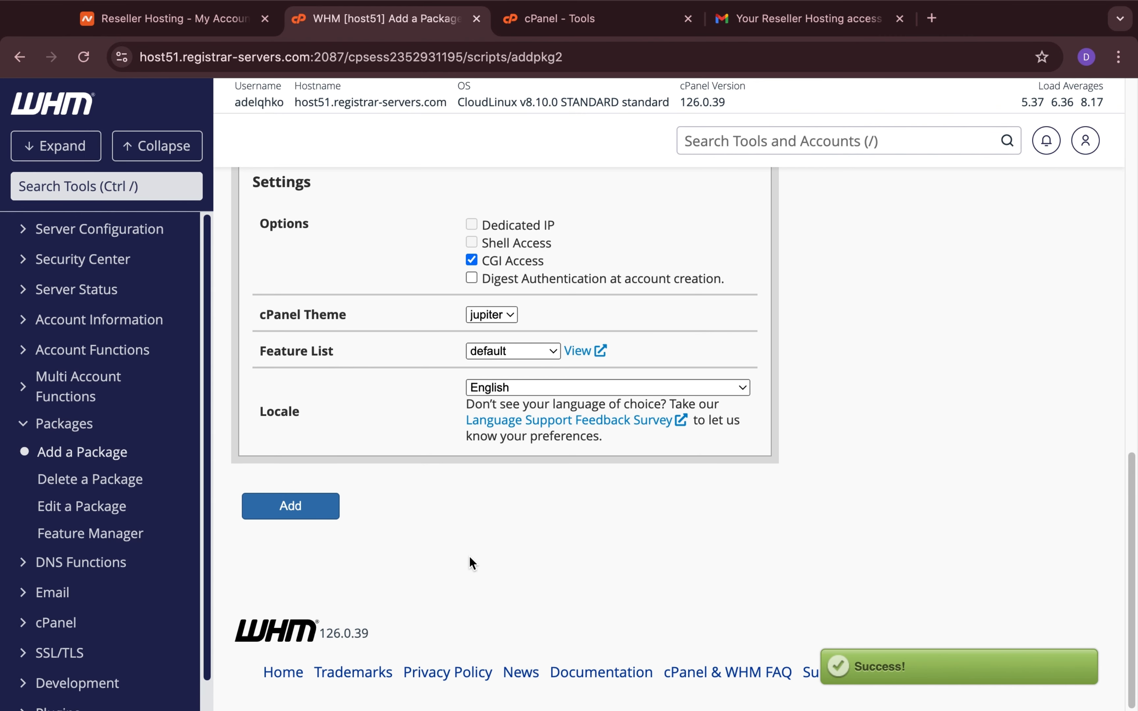
pyautogui.scroll(3, 470, 562)
pyautogui.scroll(12, 469, 560)
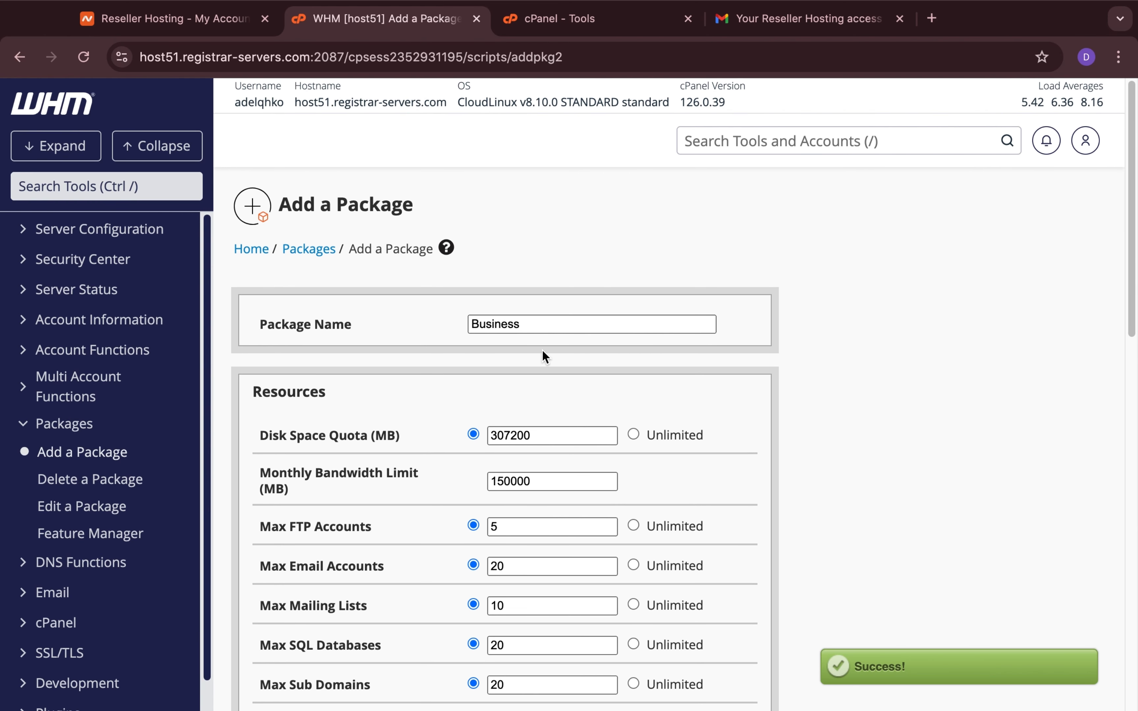
# Step: Start another new hosting package and name it Enterprise
pyautogui.click(85, 463)
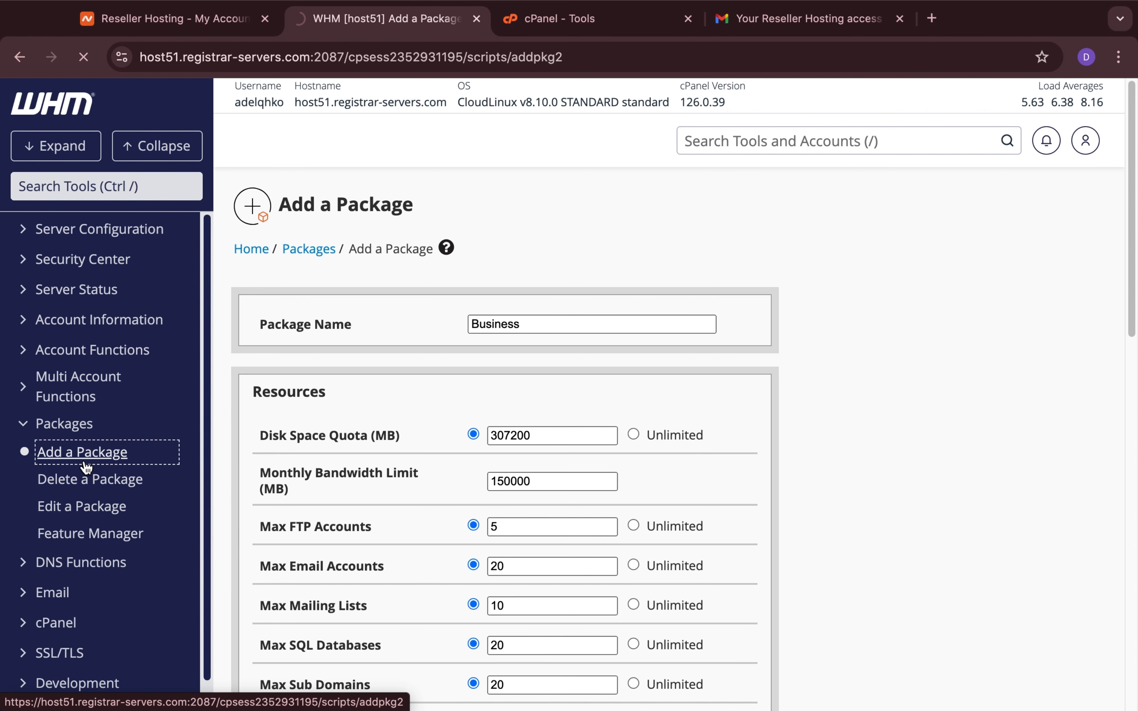
pyautogui.scroll(-1, 506, 505)
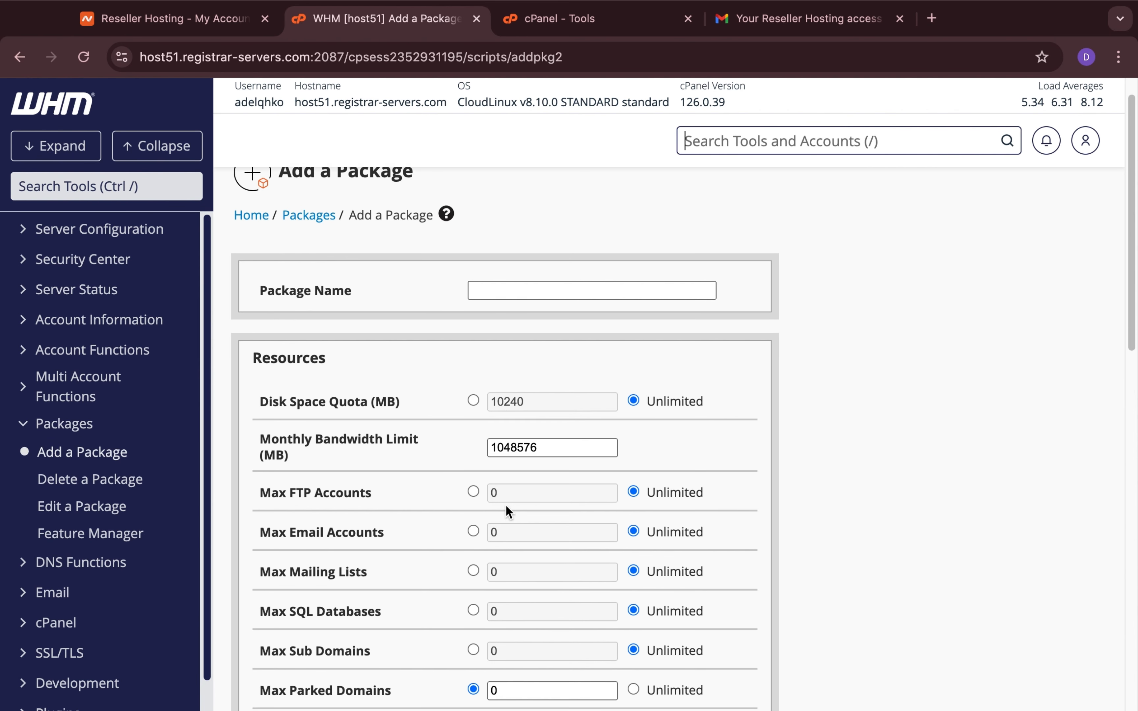
pyautogui.scroll(-2, 506, 504)
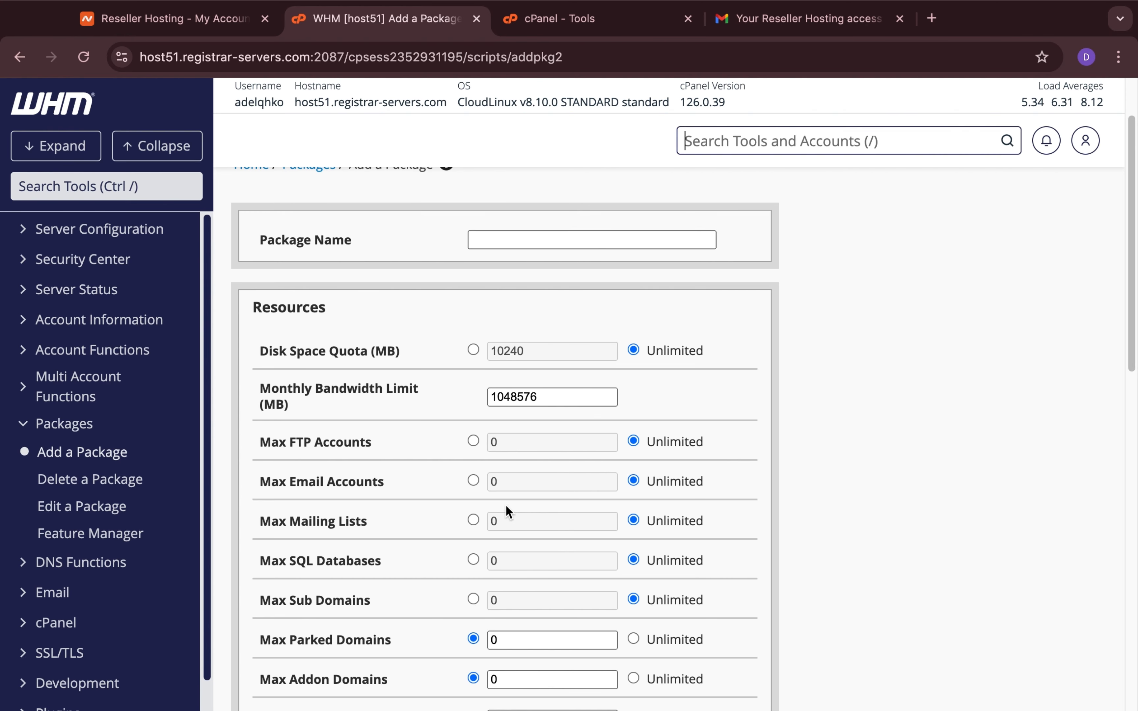
pyautogui.scroll(1, 506, 511)
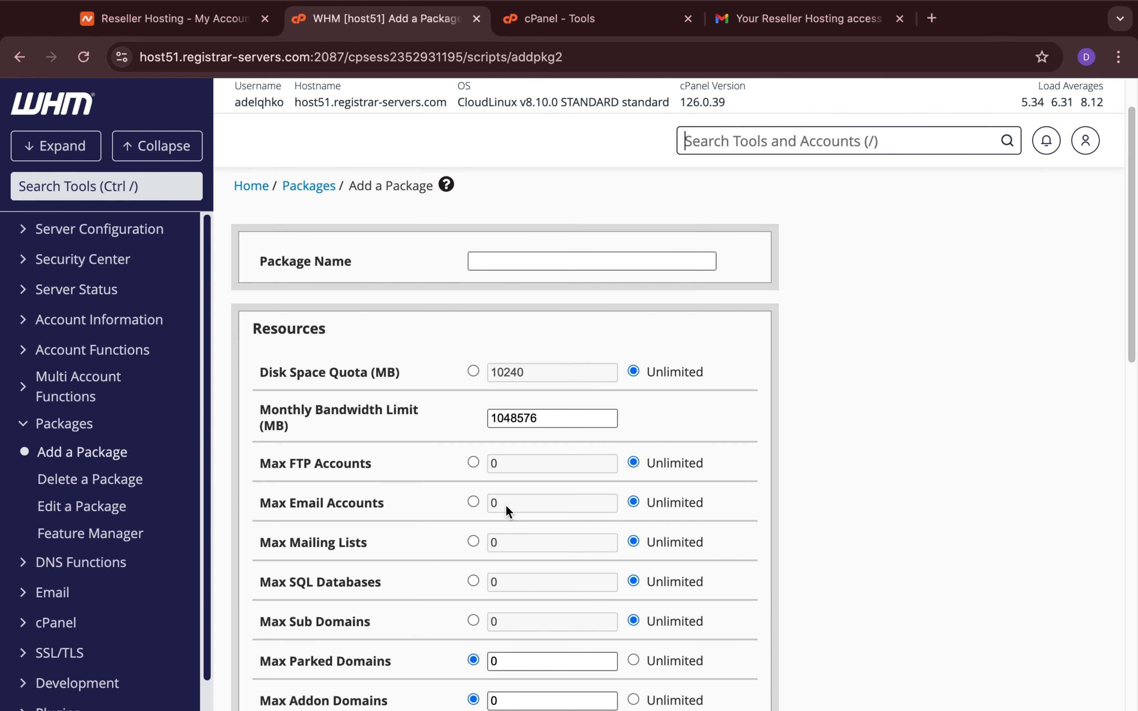
pyautogui.scroll(1, 506, 504)
pyautogui.scroll(1, 510, 488)
pyautogui.click(558, 322)
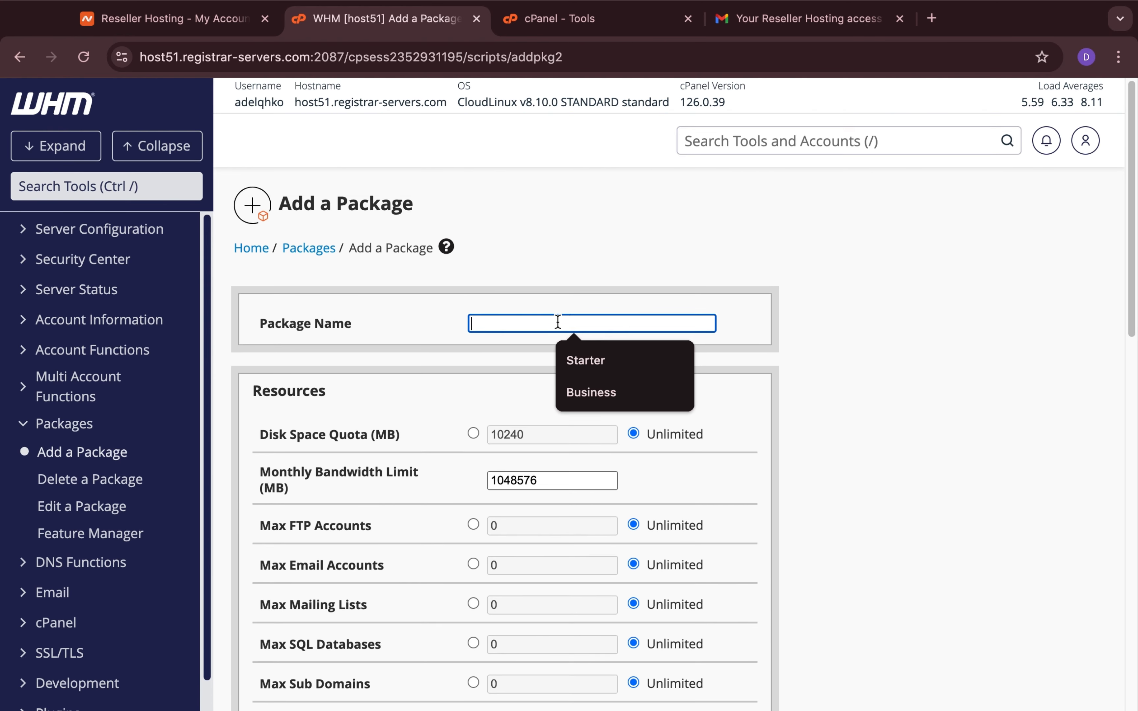
pyautogui.write('En')
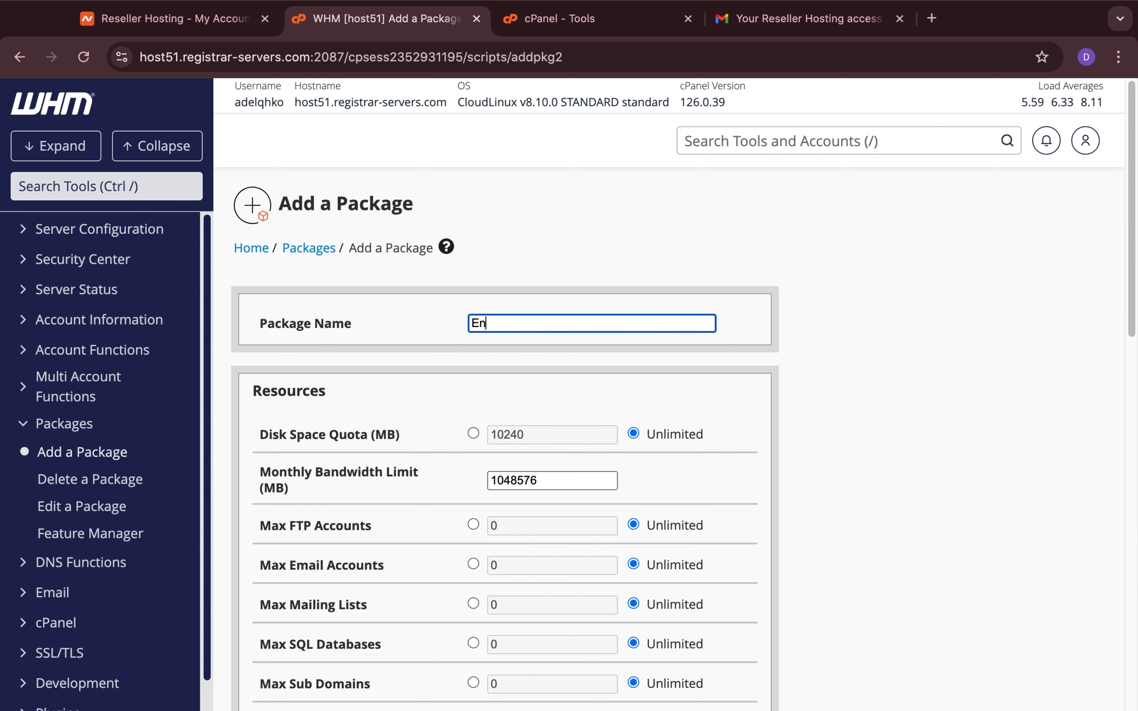
pyautogui.write('terprise')
# Step: Set the Enterprise package's Disk Space Quota to 1024000 MB and Monthly Bandwidth Limit to 500000 MB
pyautogui.scroll(-2, 555, 372)
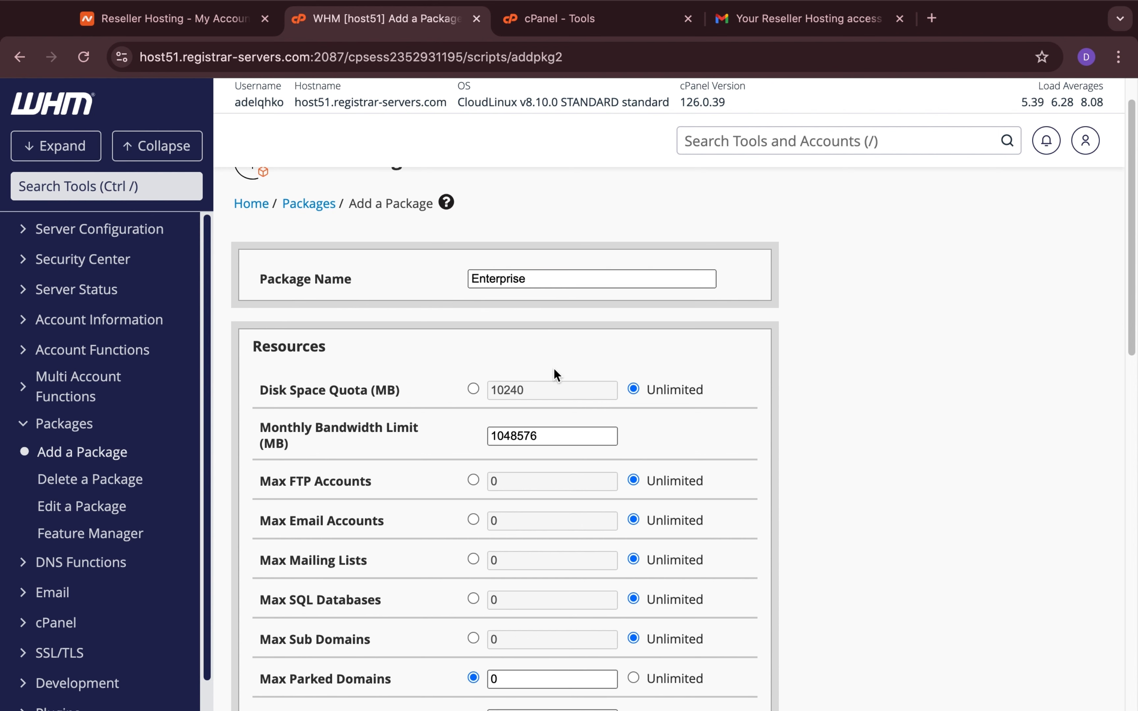
pyautogui.scroll(-1, 555, 372)
pyautogui.click(554, 368)
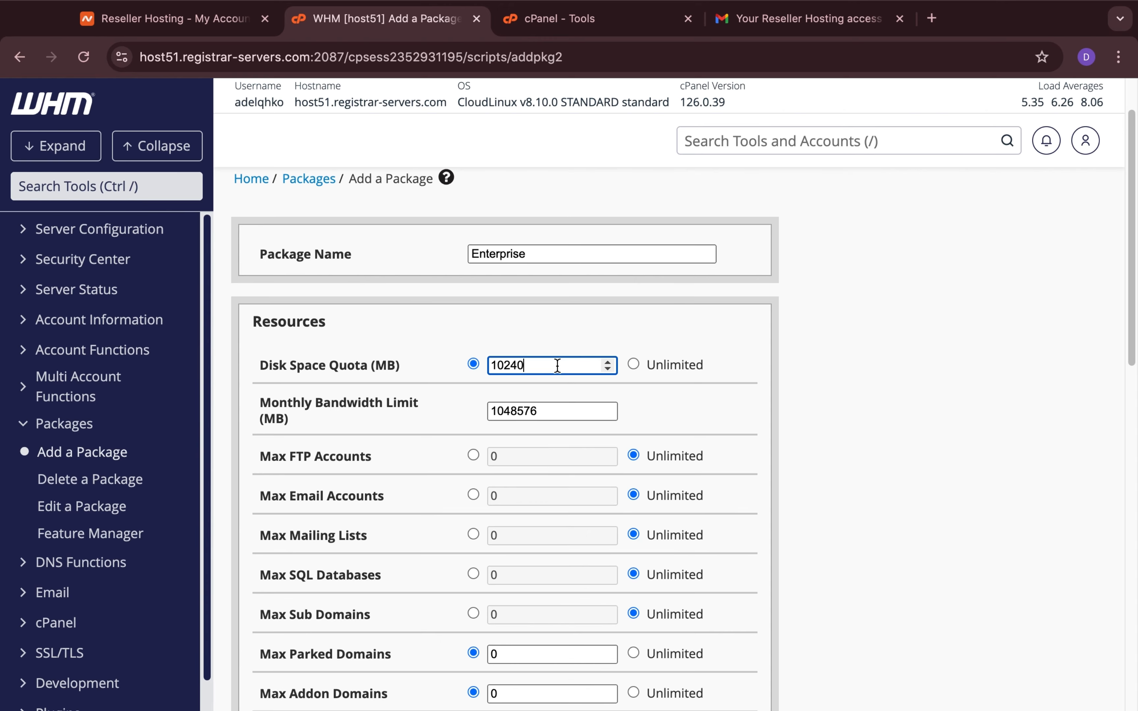
pyautogui.write('00')
pyautogui.click(541, 410)
pyautogui.doubleClick(542, 411)
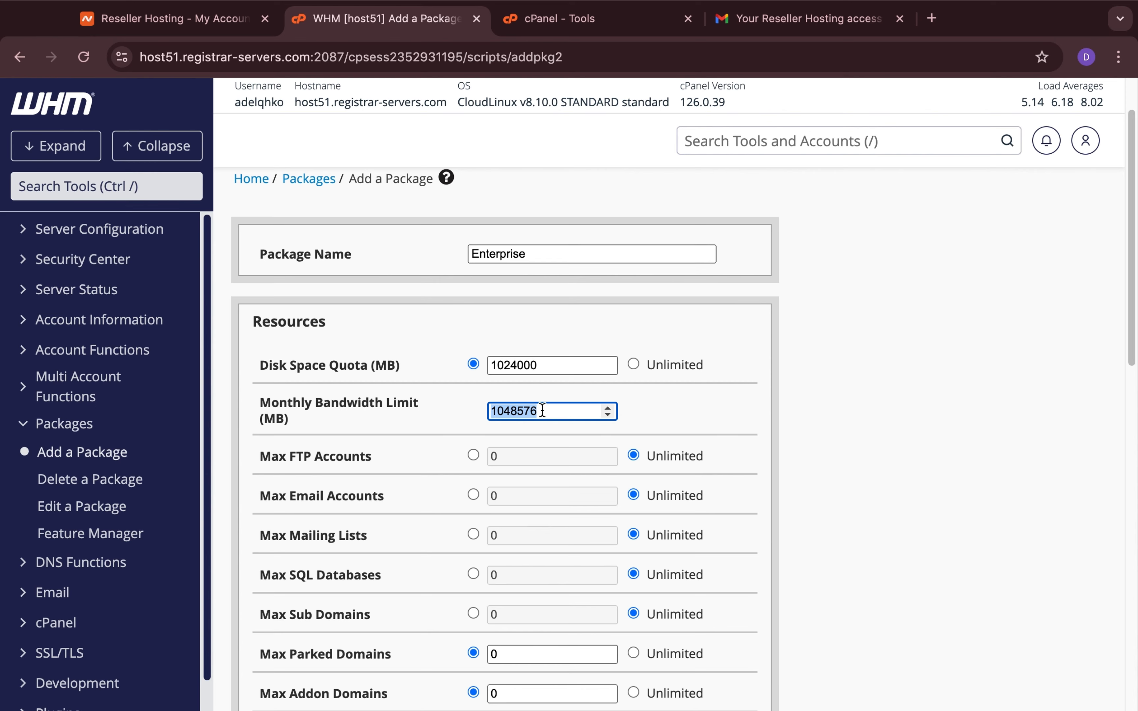
pyautogui.write('5000')
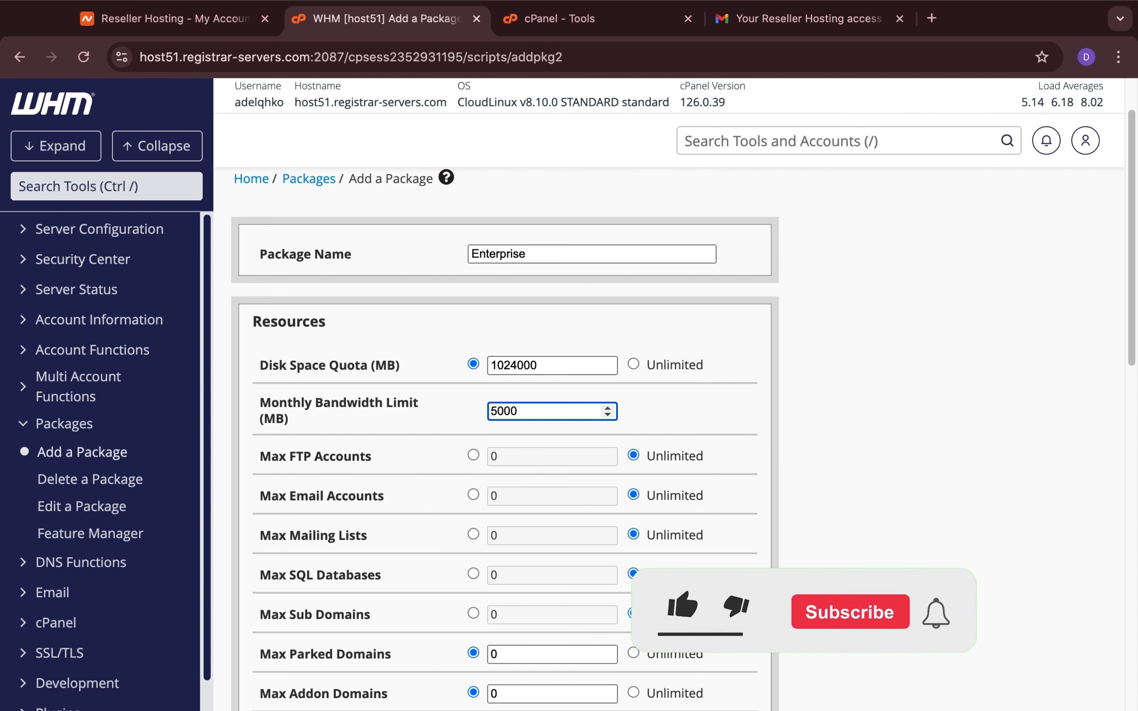
pyautogui.write('00')
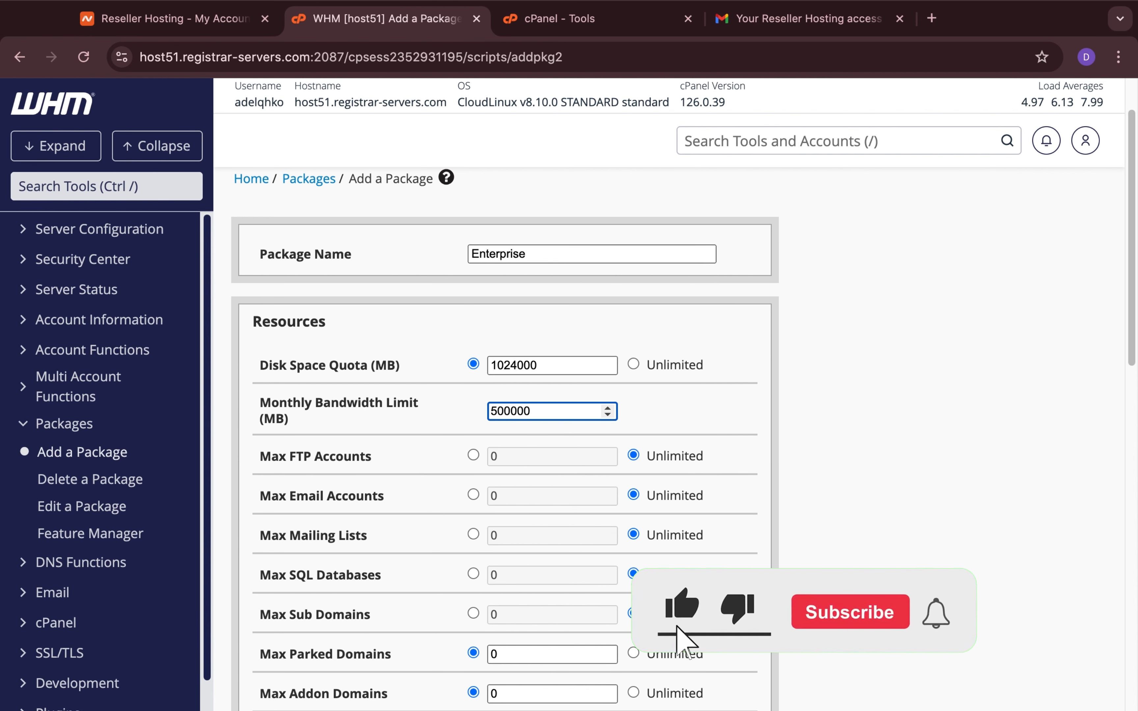
# Step: Limit the Enterprise package to 10 FTP accounts and 50 email accounts
pyautogui.click(521, 456)
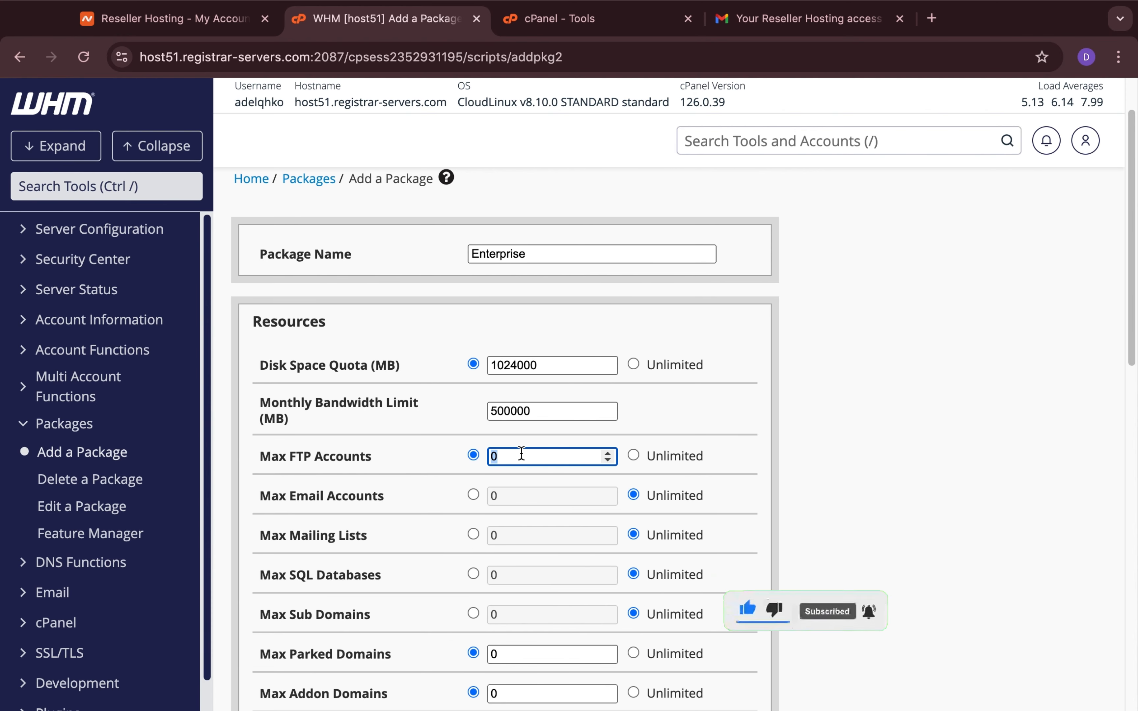
pyautogui.write('10')
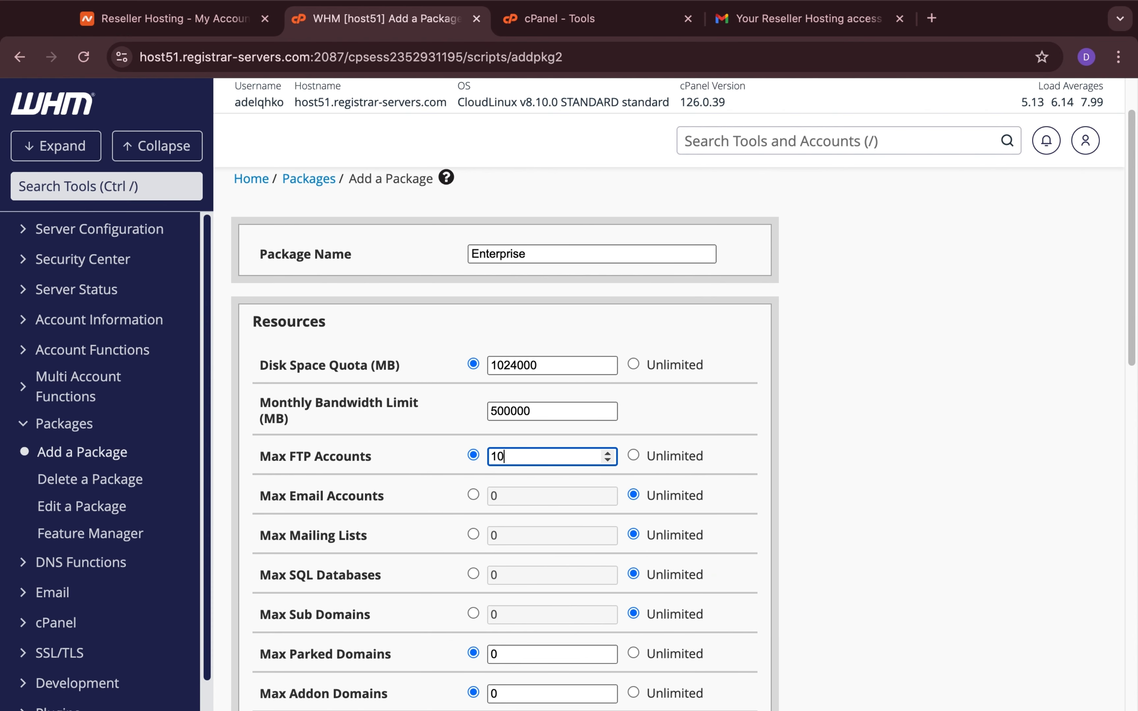
pyautogui.click(948, 430)
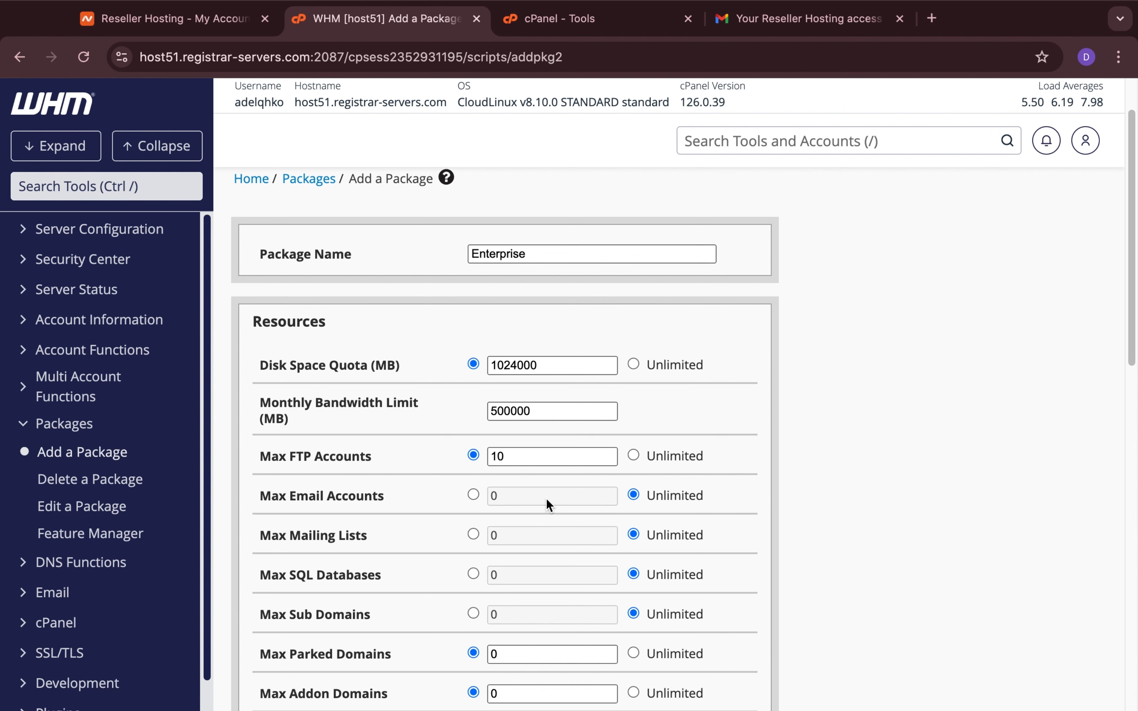
pyautogui.click(523, 498)
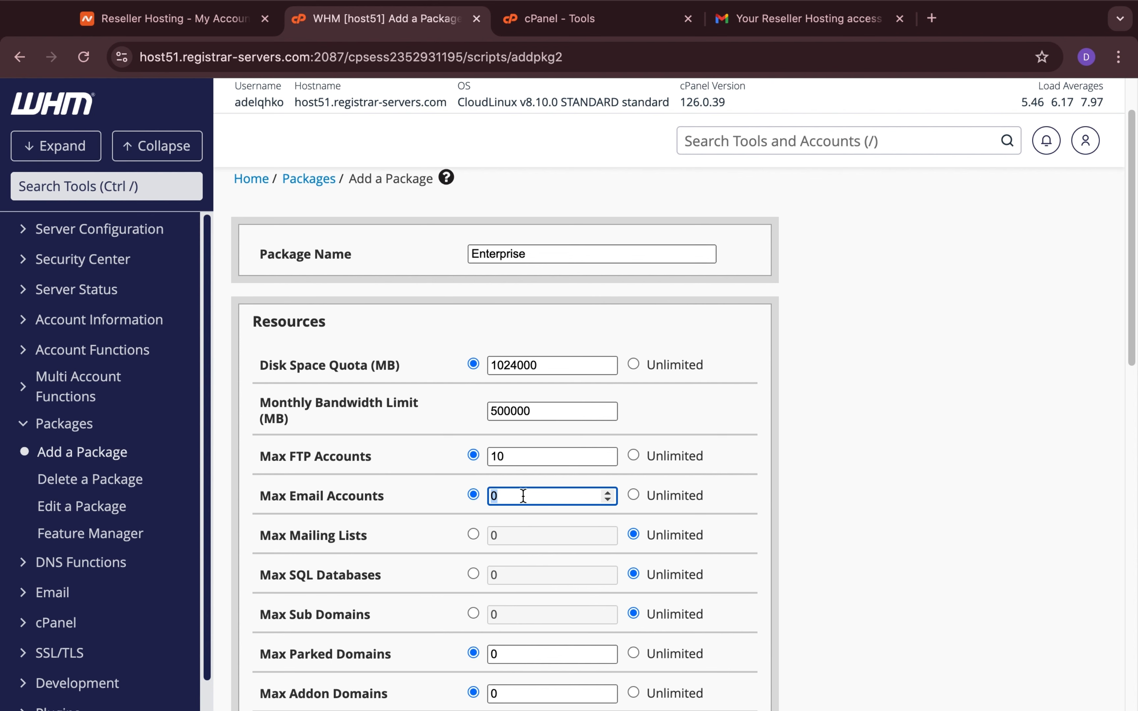
pyautogui.write('50')
pyautogui.click(1018, 531)
# Step: Limit the Enterprise package to 25 mailing lists and 50 SQL databases
pyautogui.scroll(-2, 1019, 531)
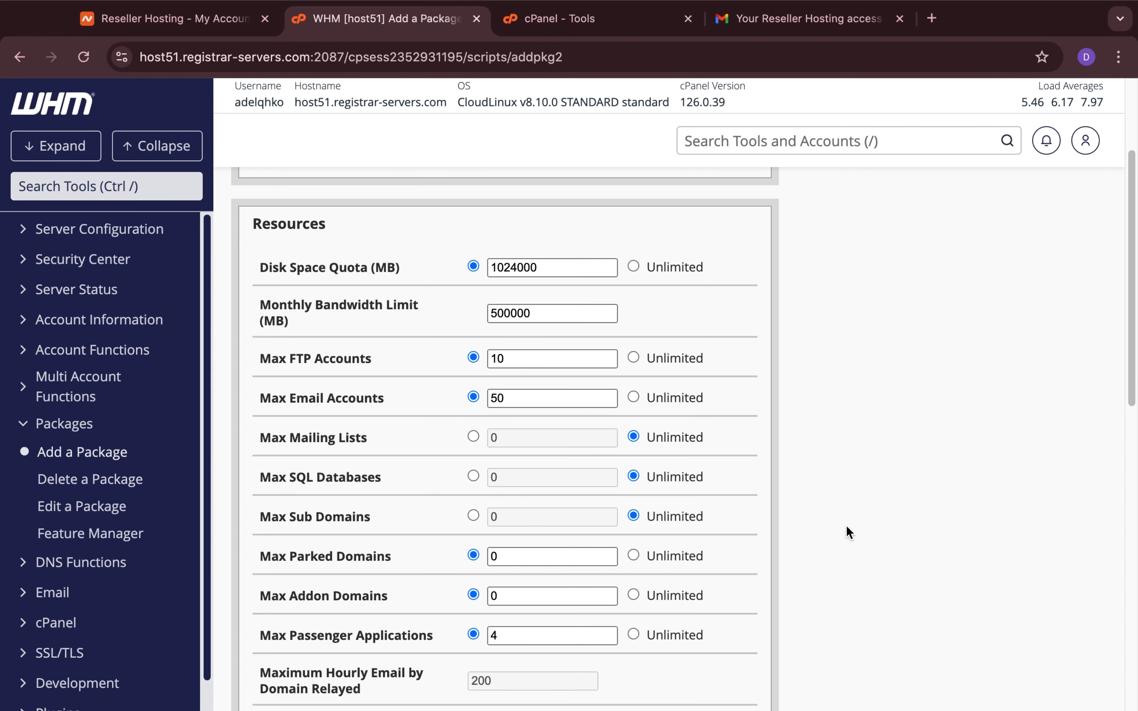
pyautogui.click(513, 441)
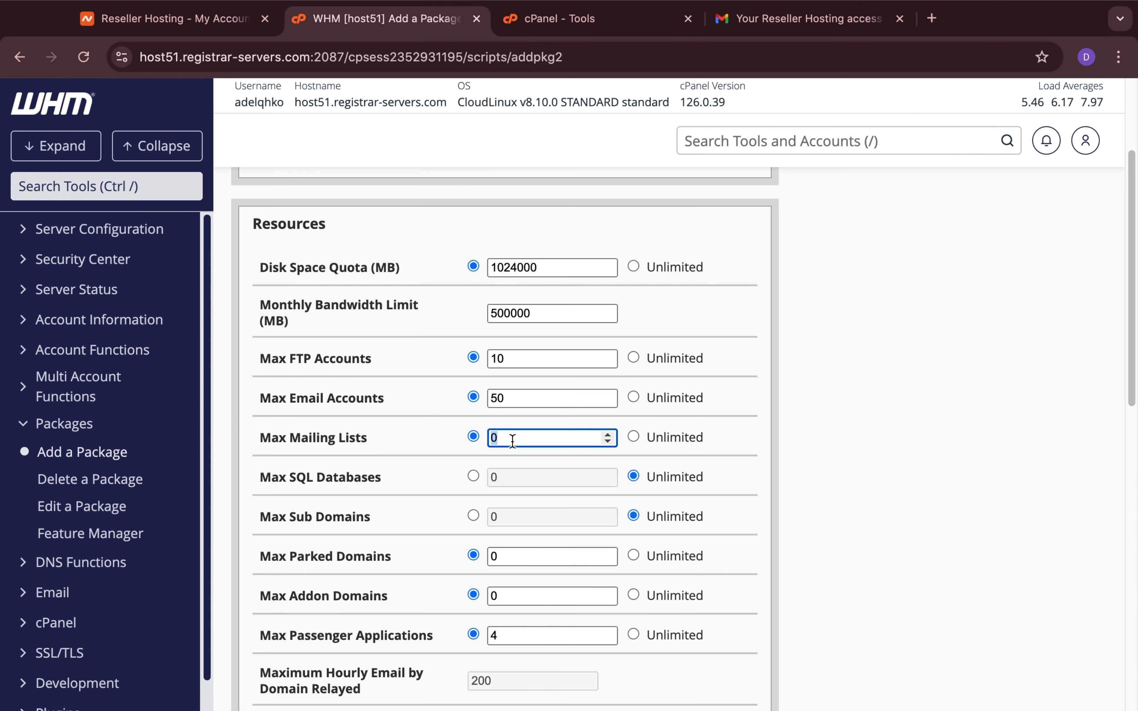
pyautogui.write('25')
pyautogui.click(835, 435)
pyautogui.scroll(-3, 835, 435)
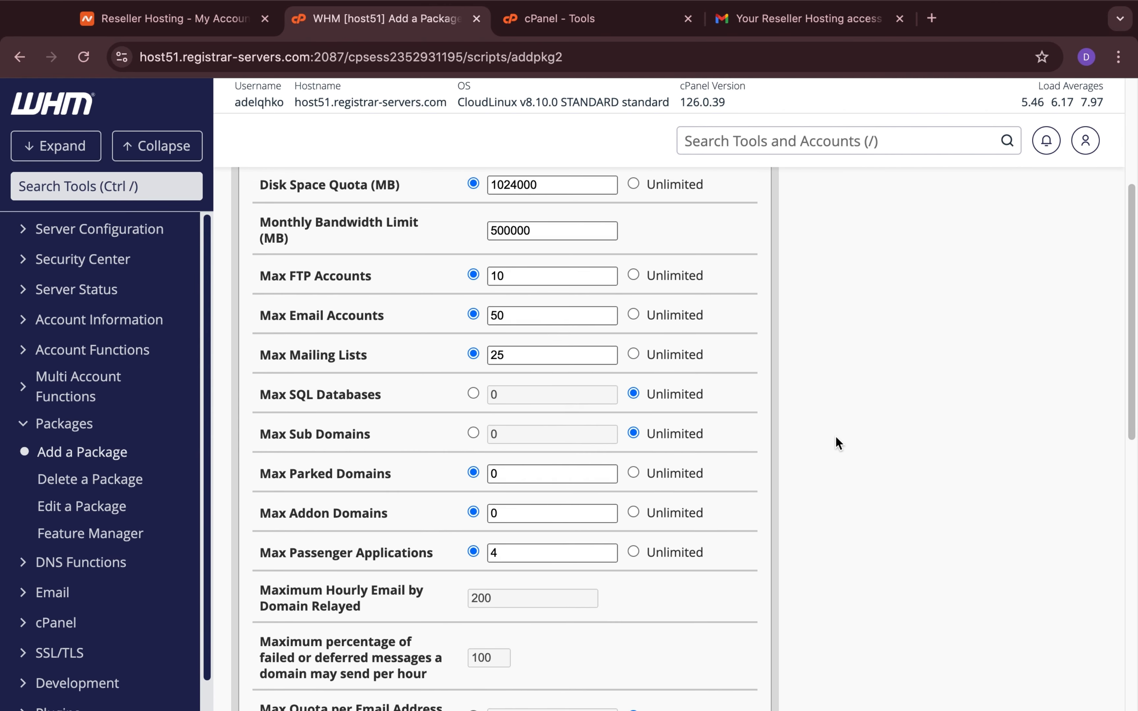
pyautogui.click(527, 341)
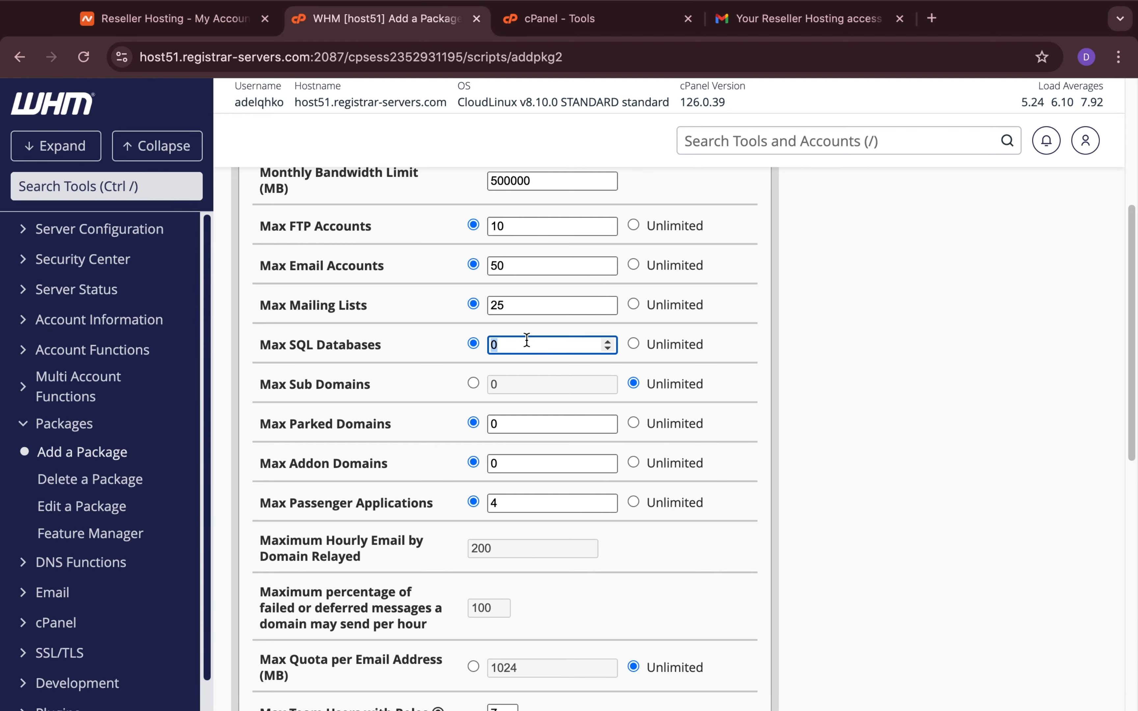
pyautogui.write('50')
pyautogui.click(954, 445)
# Step: Set the Enterprise package's Max Sub Domains to 50 and Max Parked Domains to 10
pyautogui.click(536, 418)
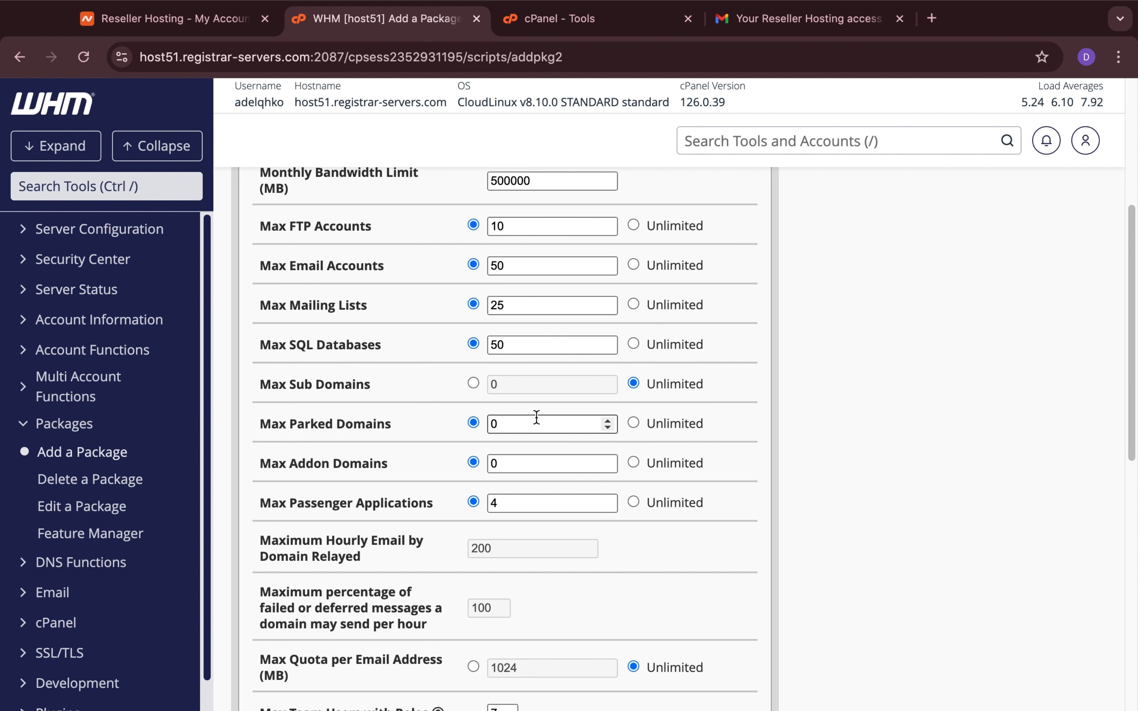
pyautogui.scroll(-2, 536, 417)
pyautogui.scroll(-2, 536, 416)
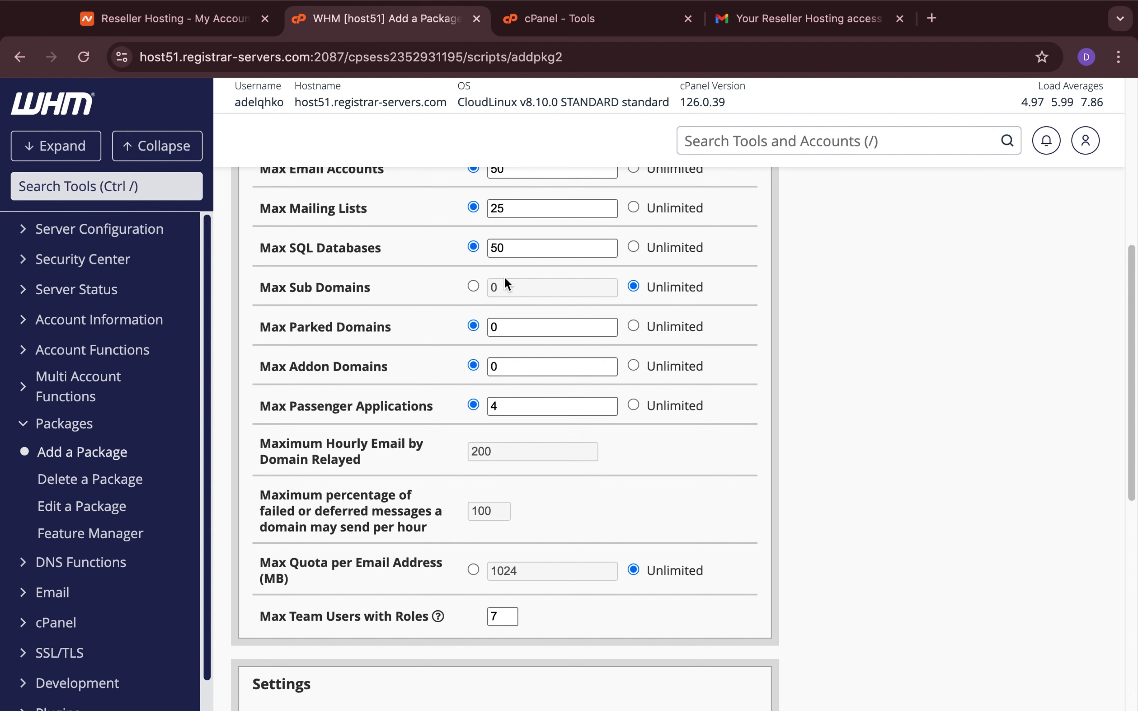
pyautogui.click(504, 287)
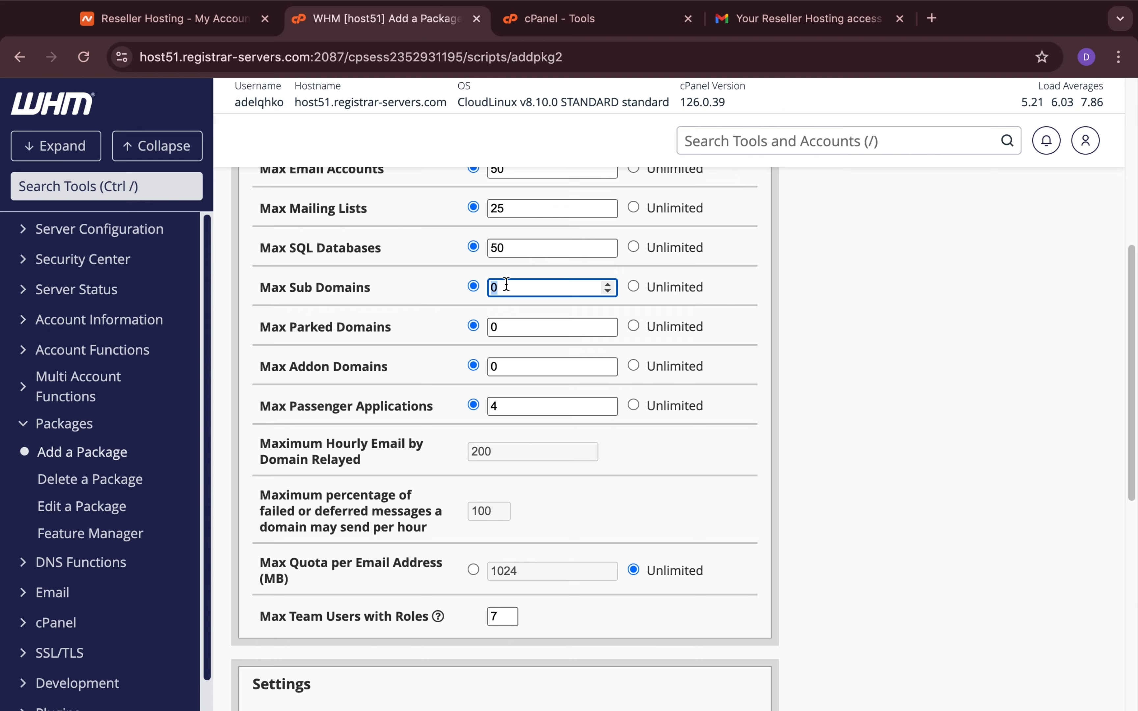
pyautogui.write('5')
pyautogui.click(509, 327)
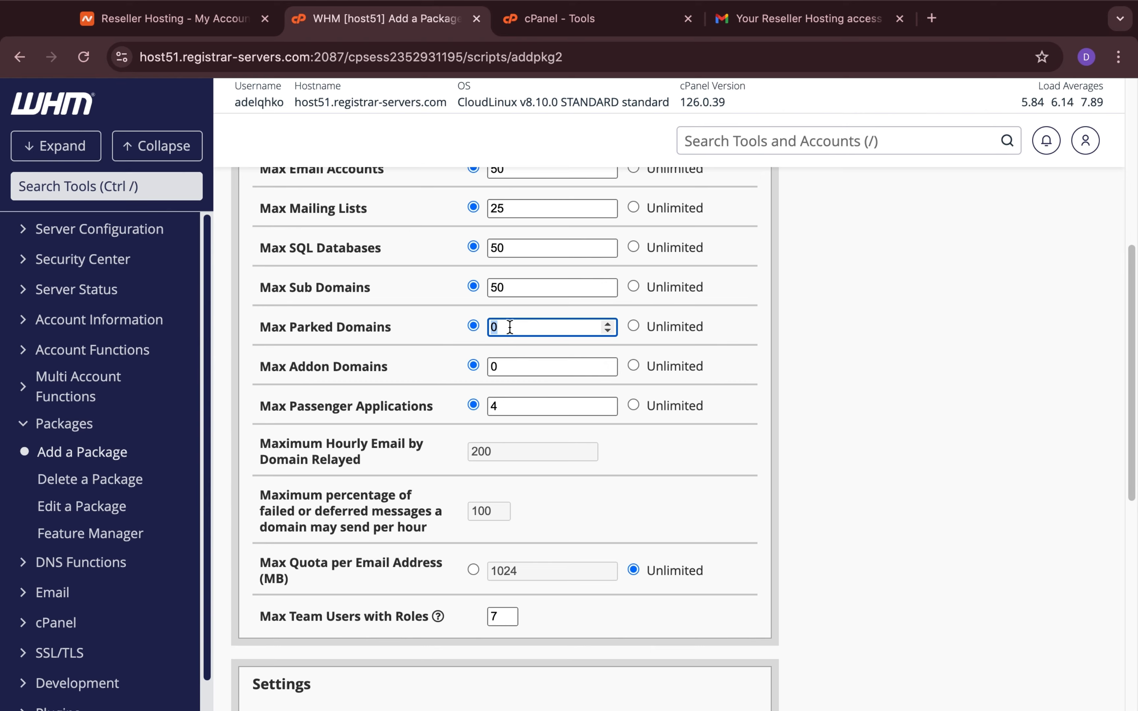
pyautogui.write('10')
pyautogui.click(643, 450)
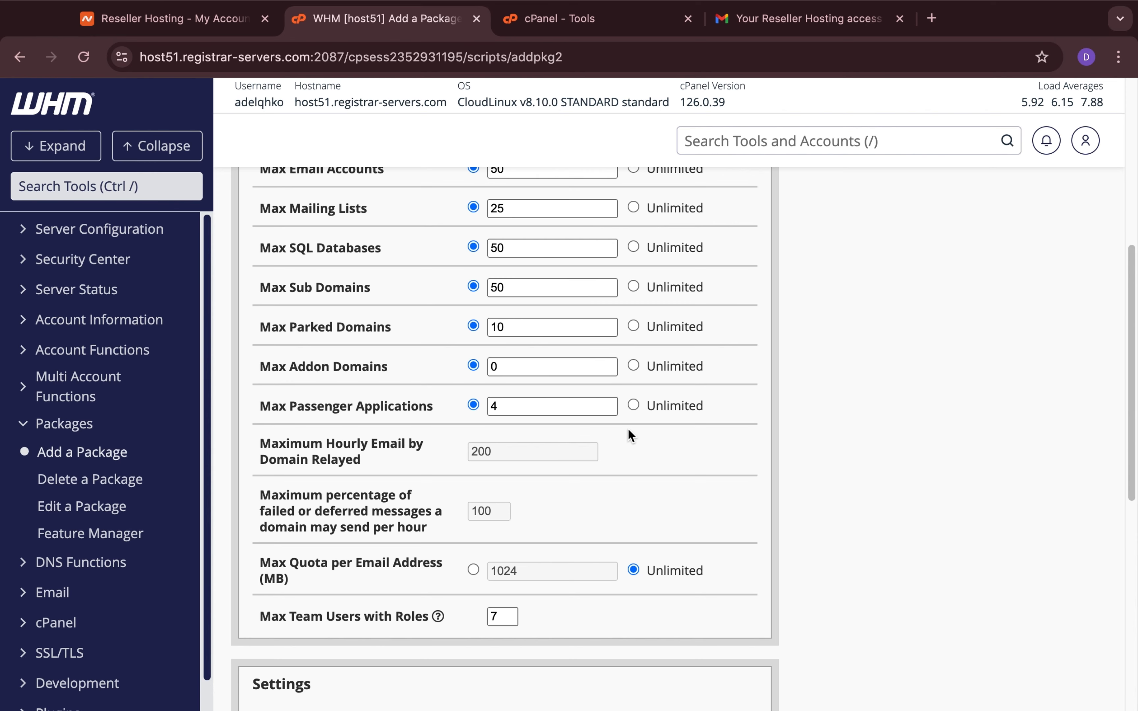
# Step: Set the Enterprise package's Max Addon Domains to 10 and Max Passenger Applications to 5
pyautogui.doubleClick(536, 371)
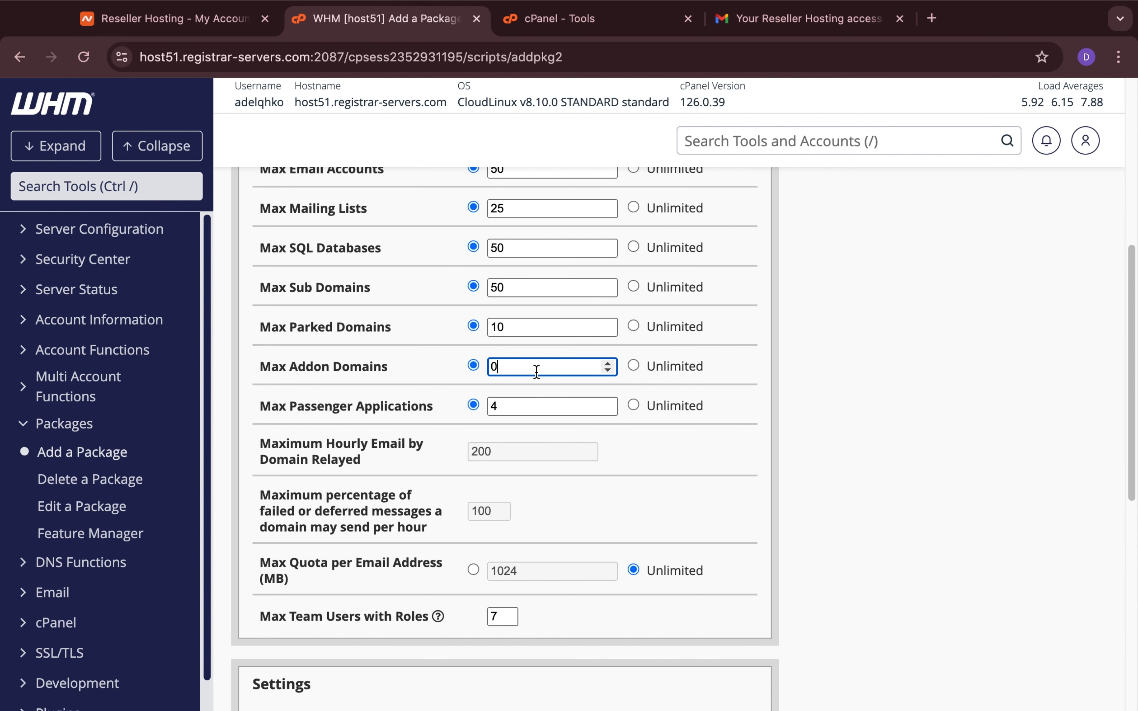
pyautogui.write('10')
pyautogui.click(831, 400)
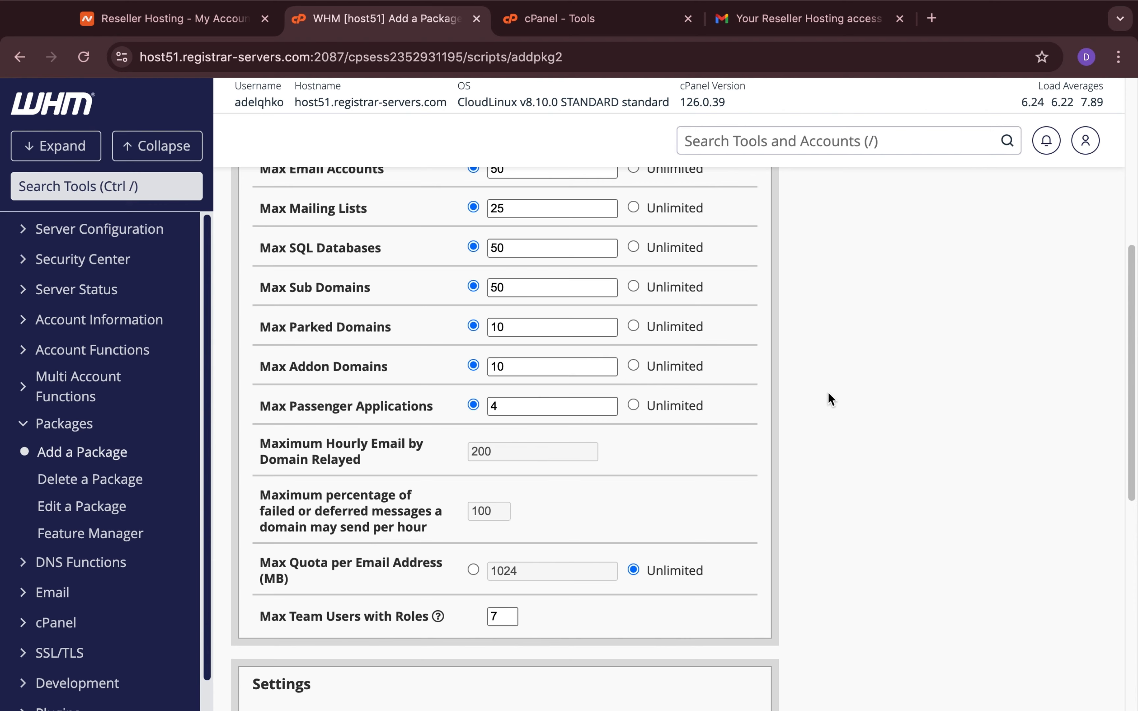
pyautogui.doubleClick(559, 406)
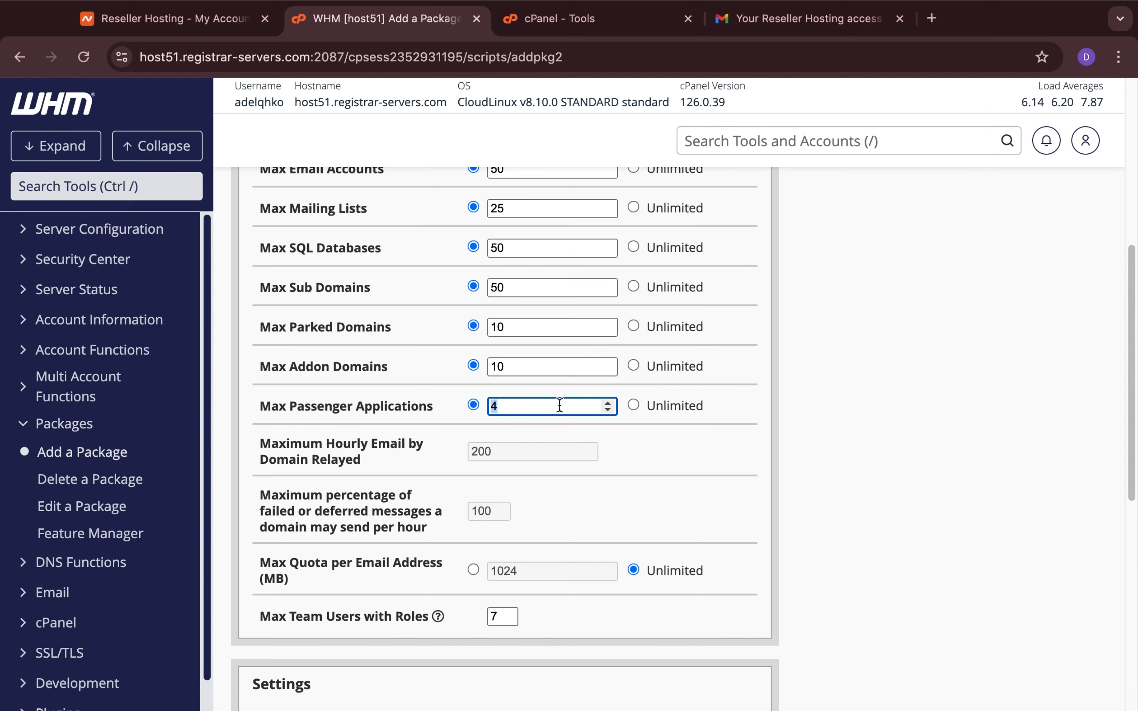
pyautogui.write('5')
pyautogui.click(890, 524)
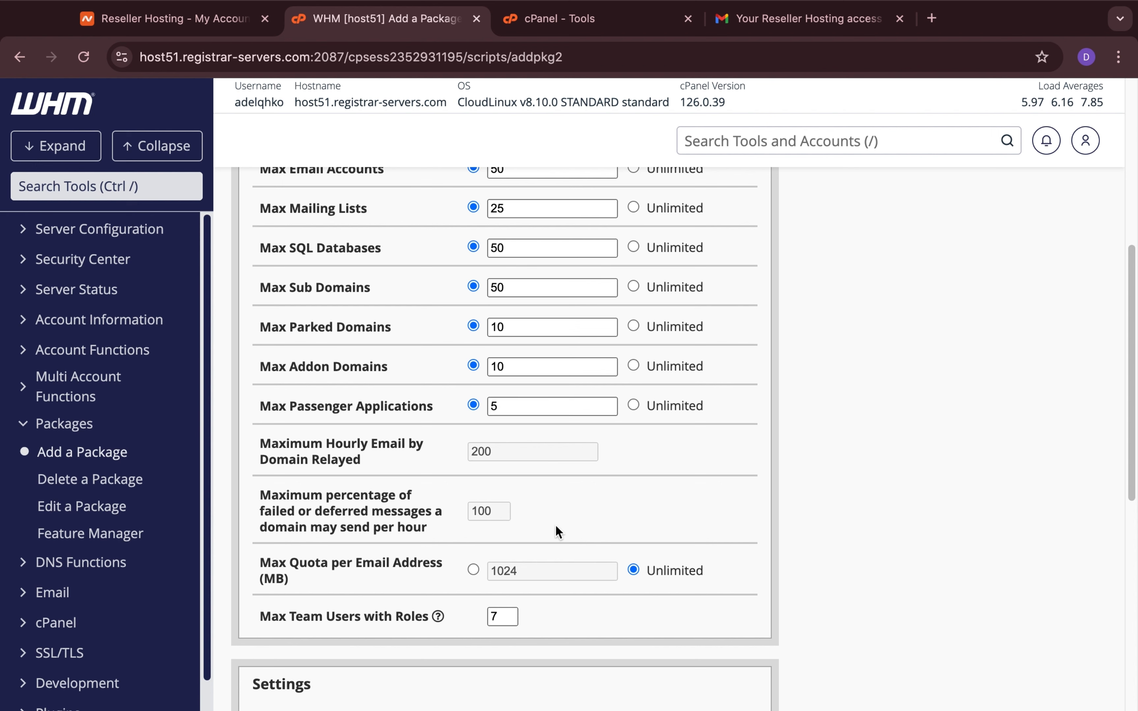
# Step: Set the Enterprise package's Max Quota per Email Address to 102400 MB instead of unlimited
pyautogui.click(547, 572)
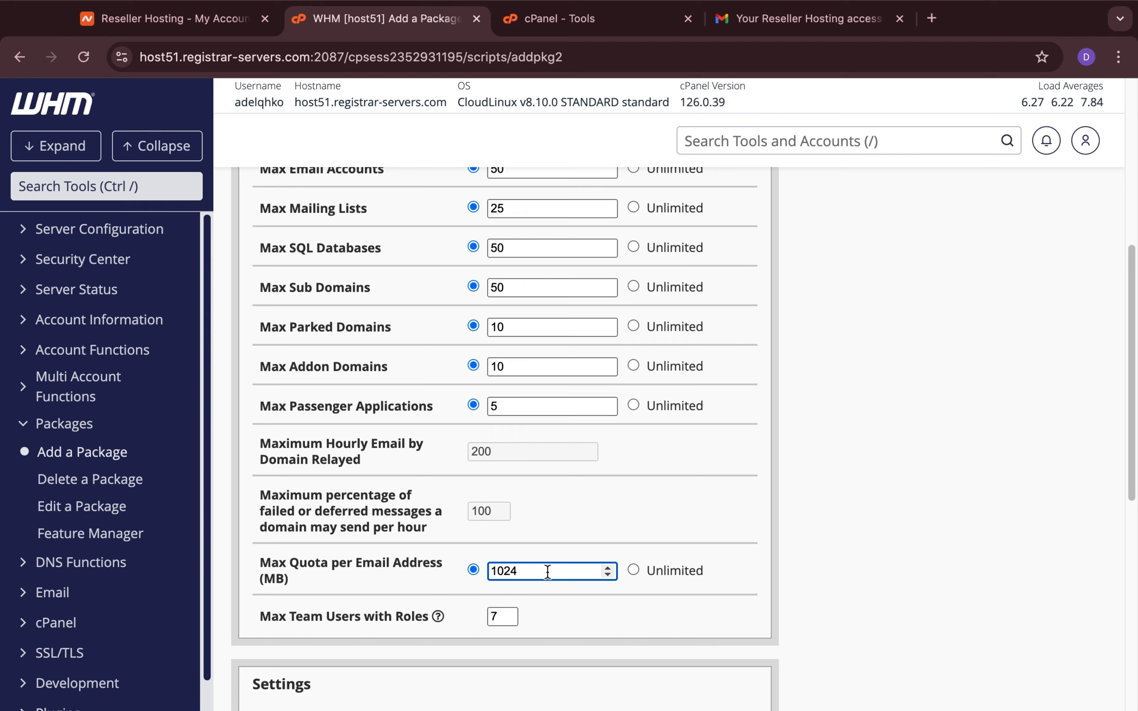
pyautogui.write('00')
pyautogui.click(569, 609)
pyautogui.scroll(-1, 570, 610)
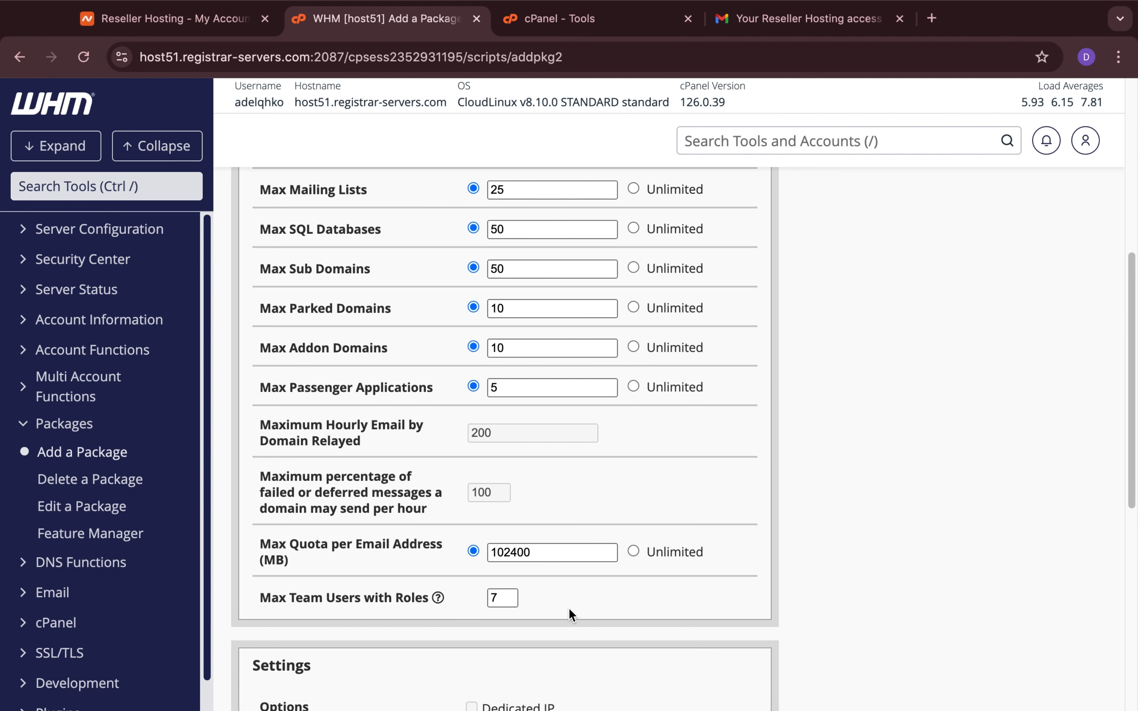
pyautogui.scroll(-2, 570, 608)
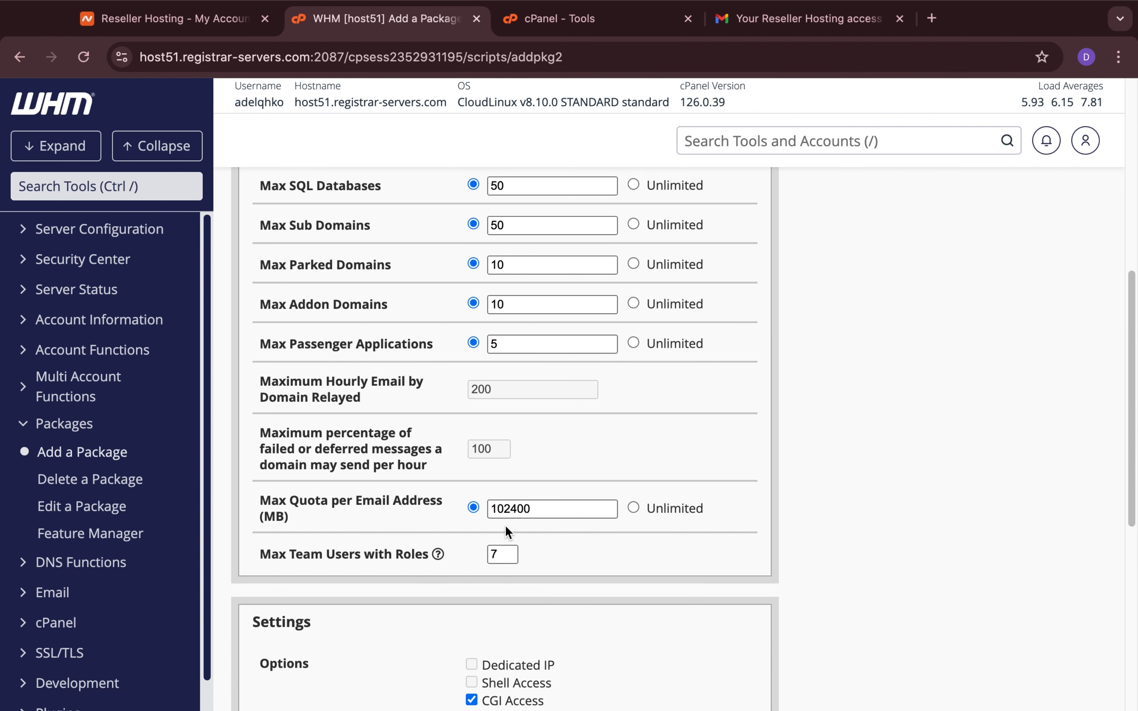
# Step: Add the Enterprise package with CGI Access, the jupiter theme, the default feature list and the English locale
pyautogui.doubleClick(507, 555)
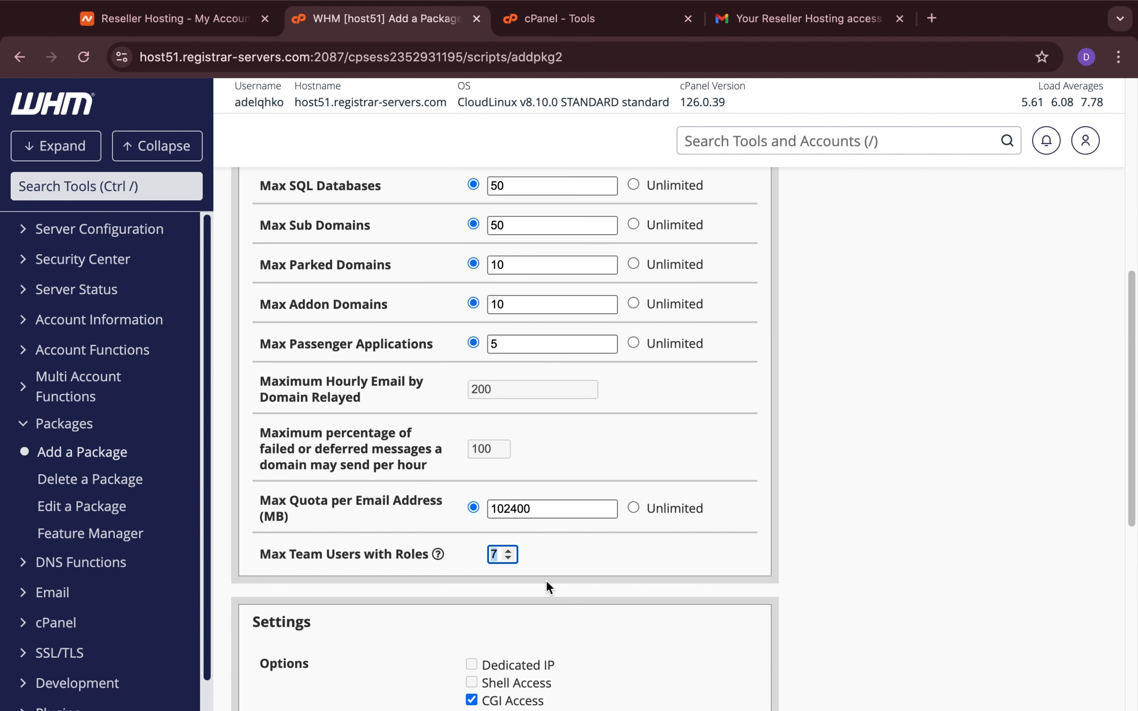
pyautogui.click(555, 552)
pyautogui.scroll(-1, 556, 555)
pyautogui.scroll(-8, 556, 553)
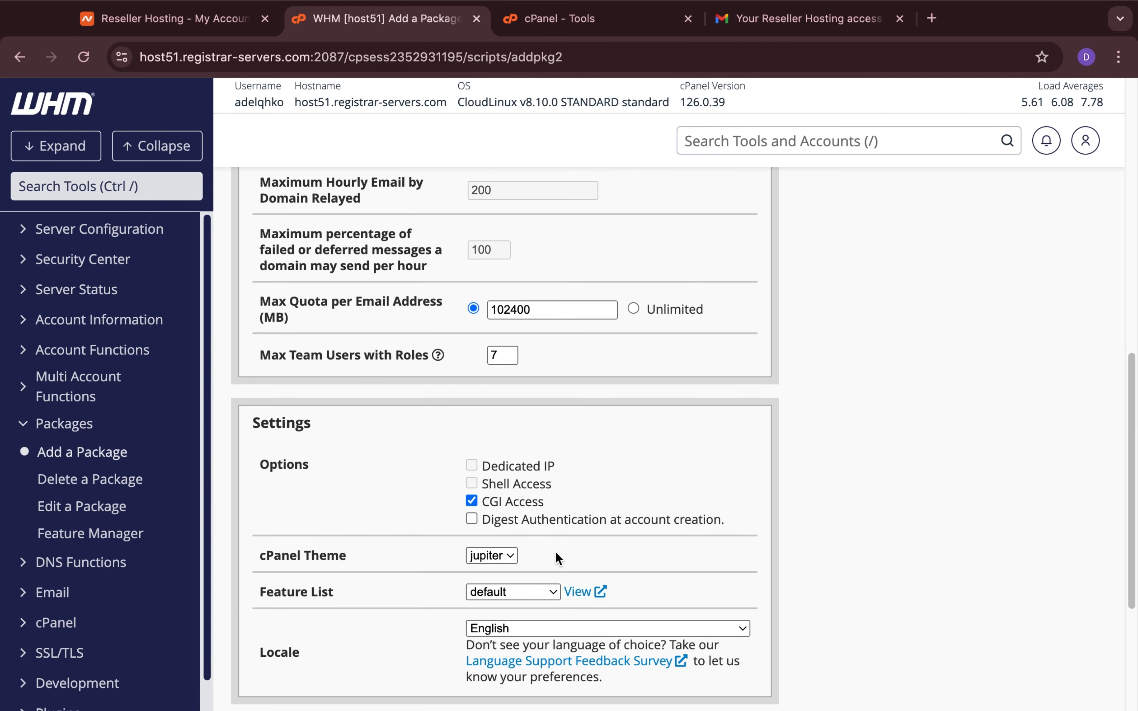
pyautogui.click(308, 539)
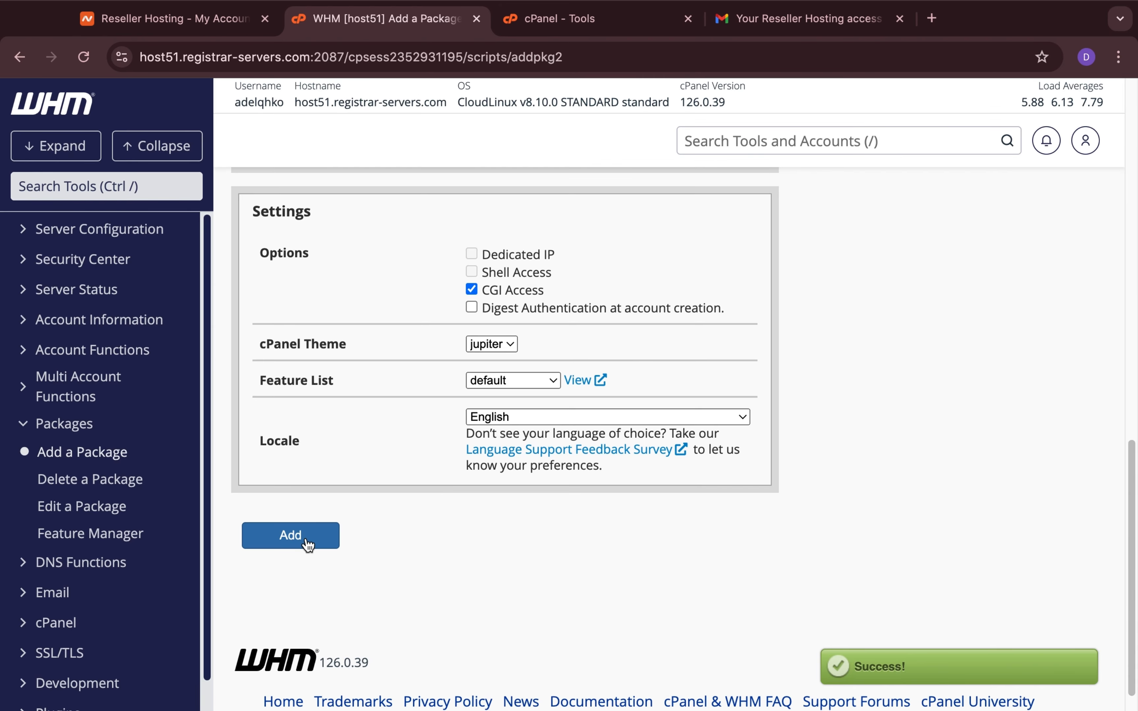
# Step: Review the hosting packages listed for editing, and return to the WHM home page
pyautogui.scroll(4, 306, 539)
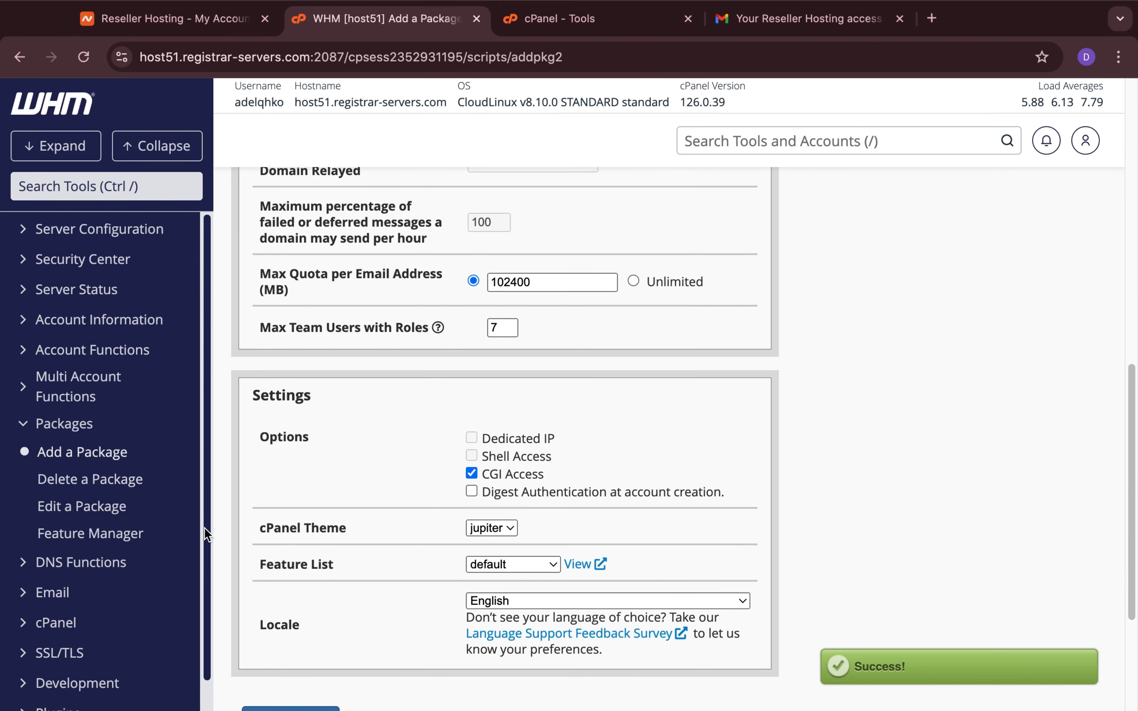
pyautogui.click(84, 507)
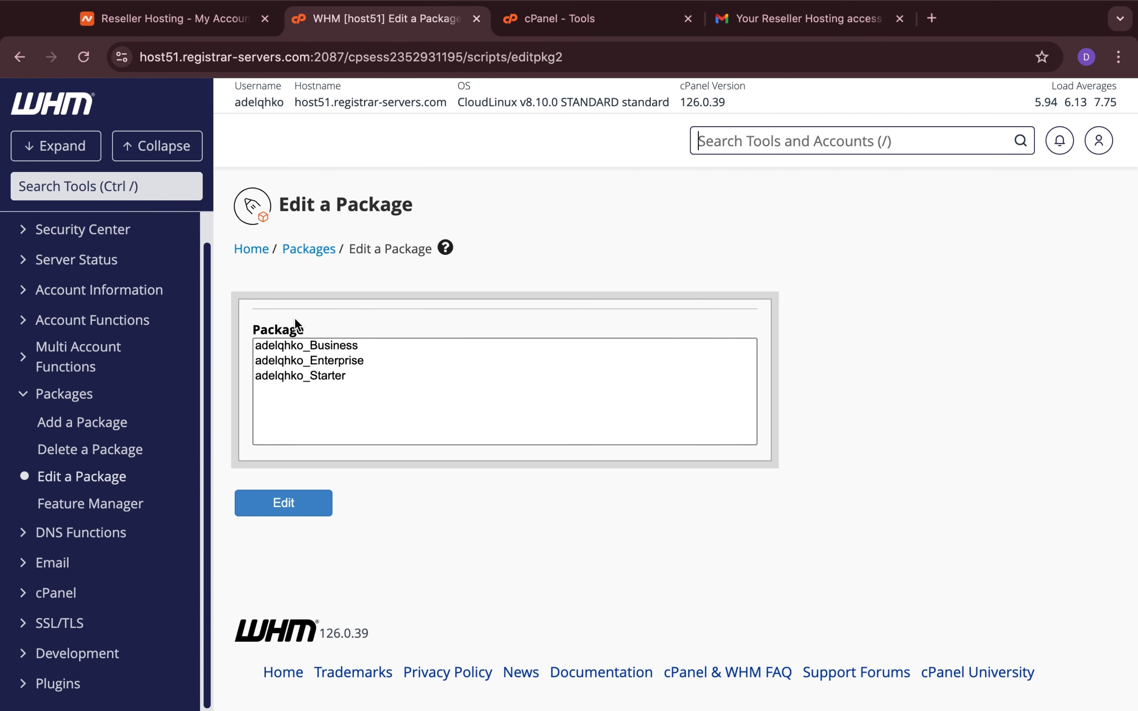
pyautogui.scroll(1, 294, 323)
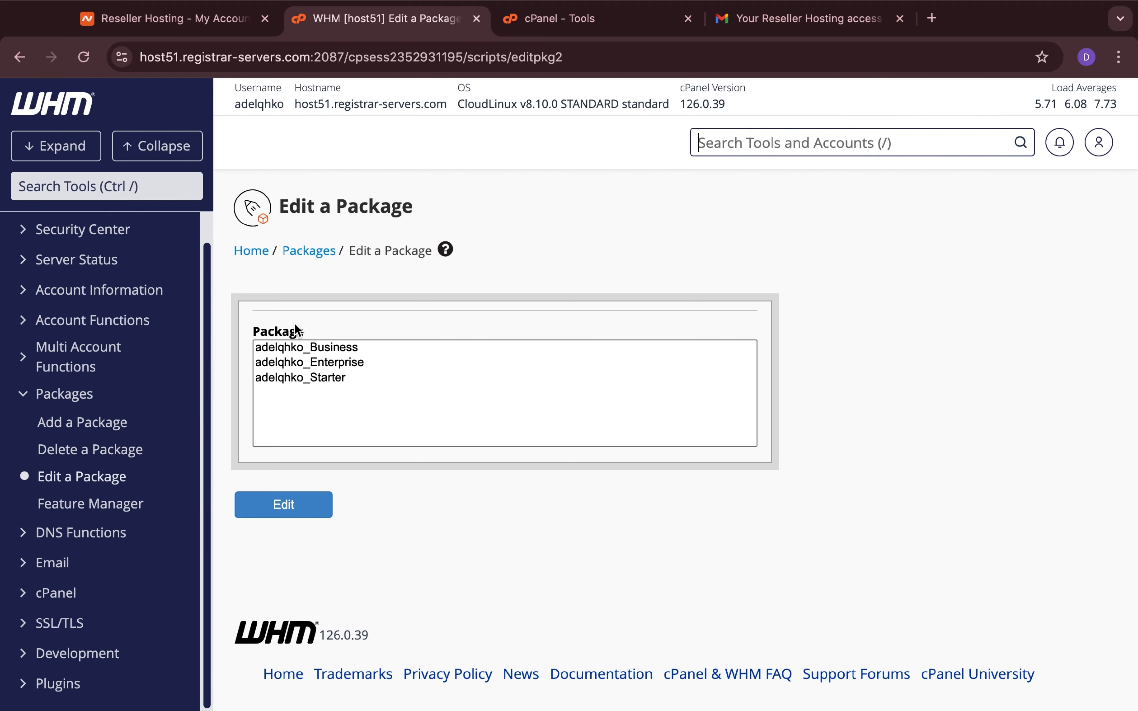
pyautogui.scroll(-1, 295, 323)
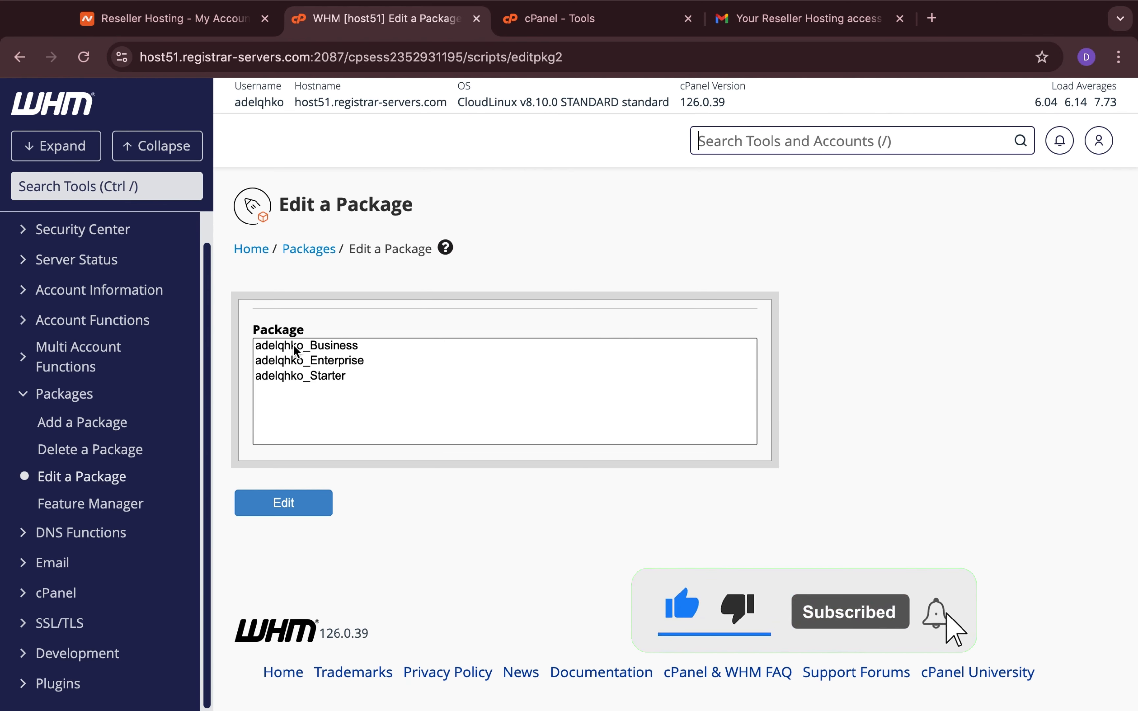
pyautogui.click(73, 118)
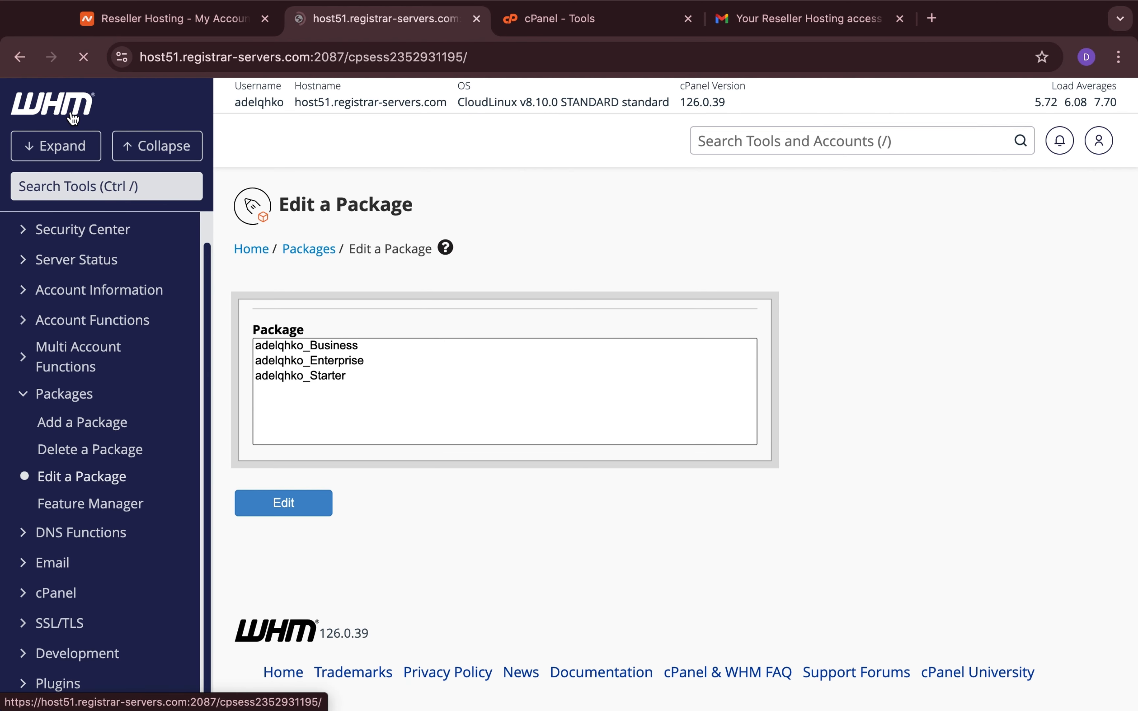